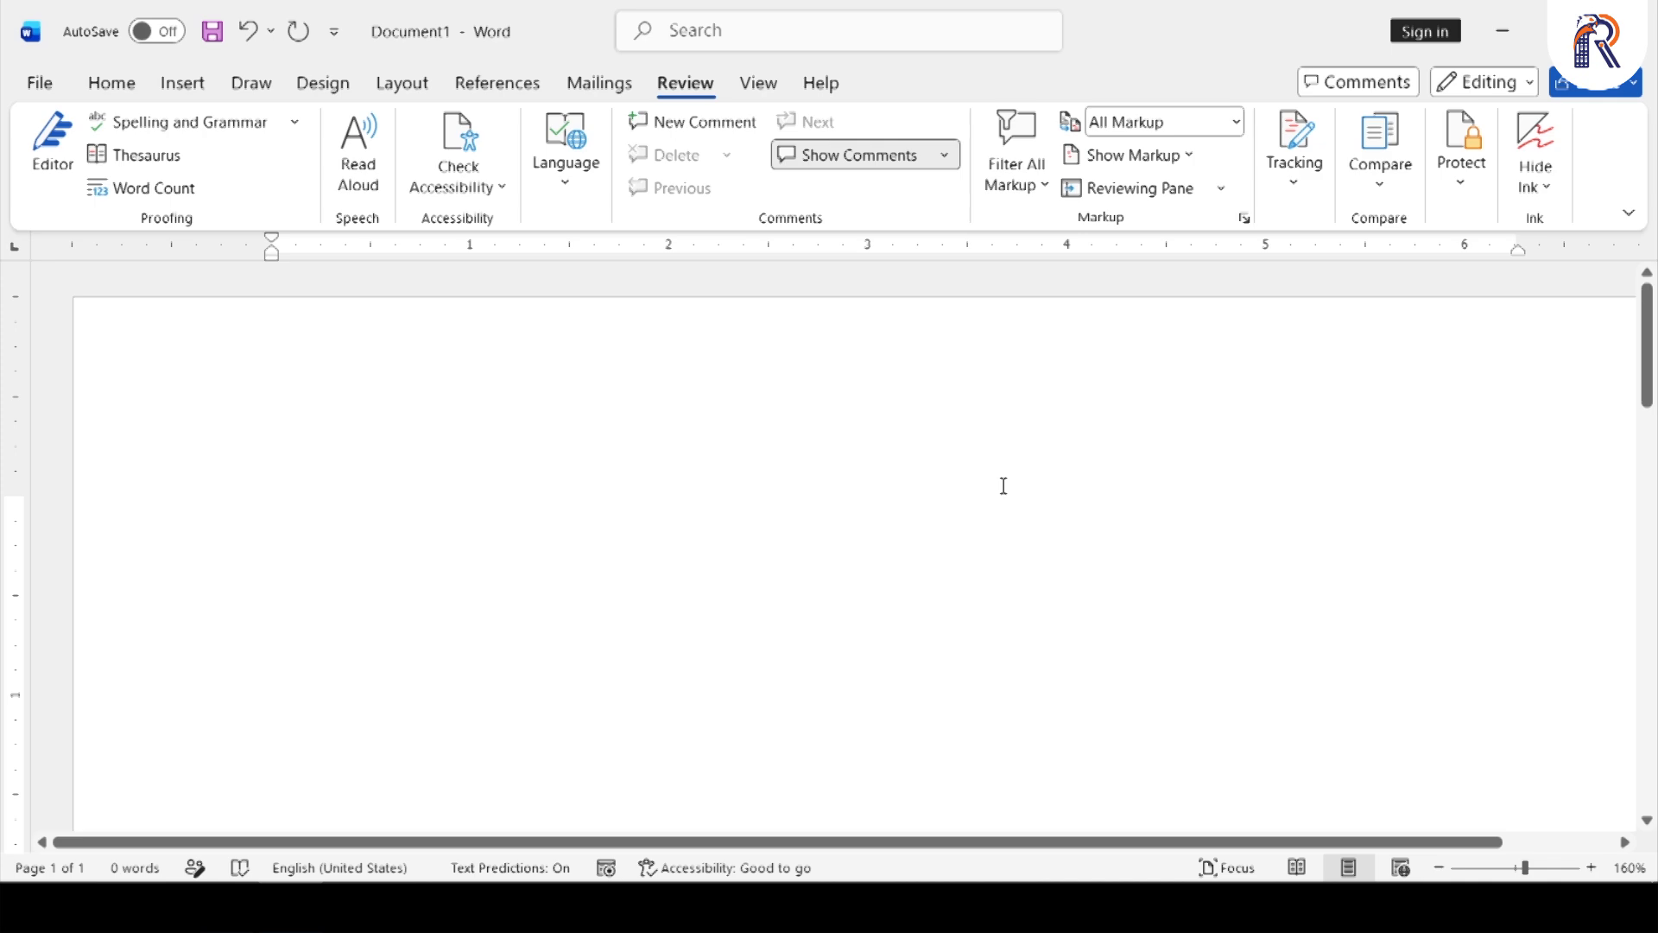
# - Fill the blank document with sample paragraphs using =rand() and return to its start
pyautogui.write('=rand()')
pyautogui.press('Return')
pyautogui.hotkey('ctrl', 'Home')
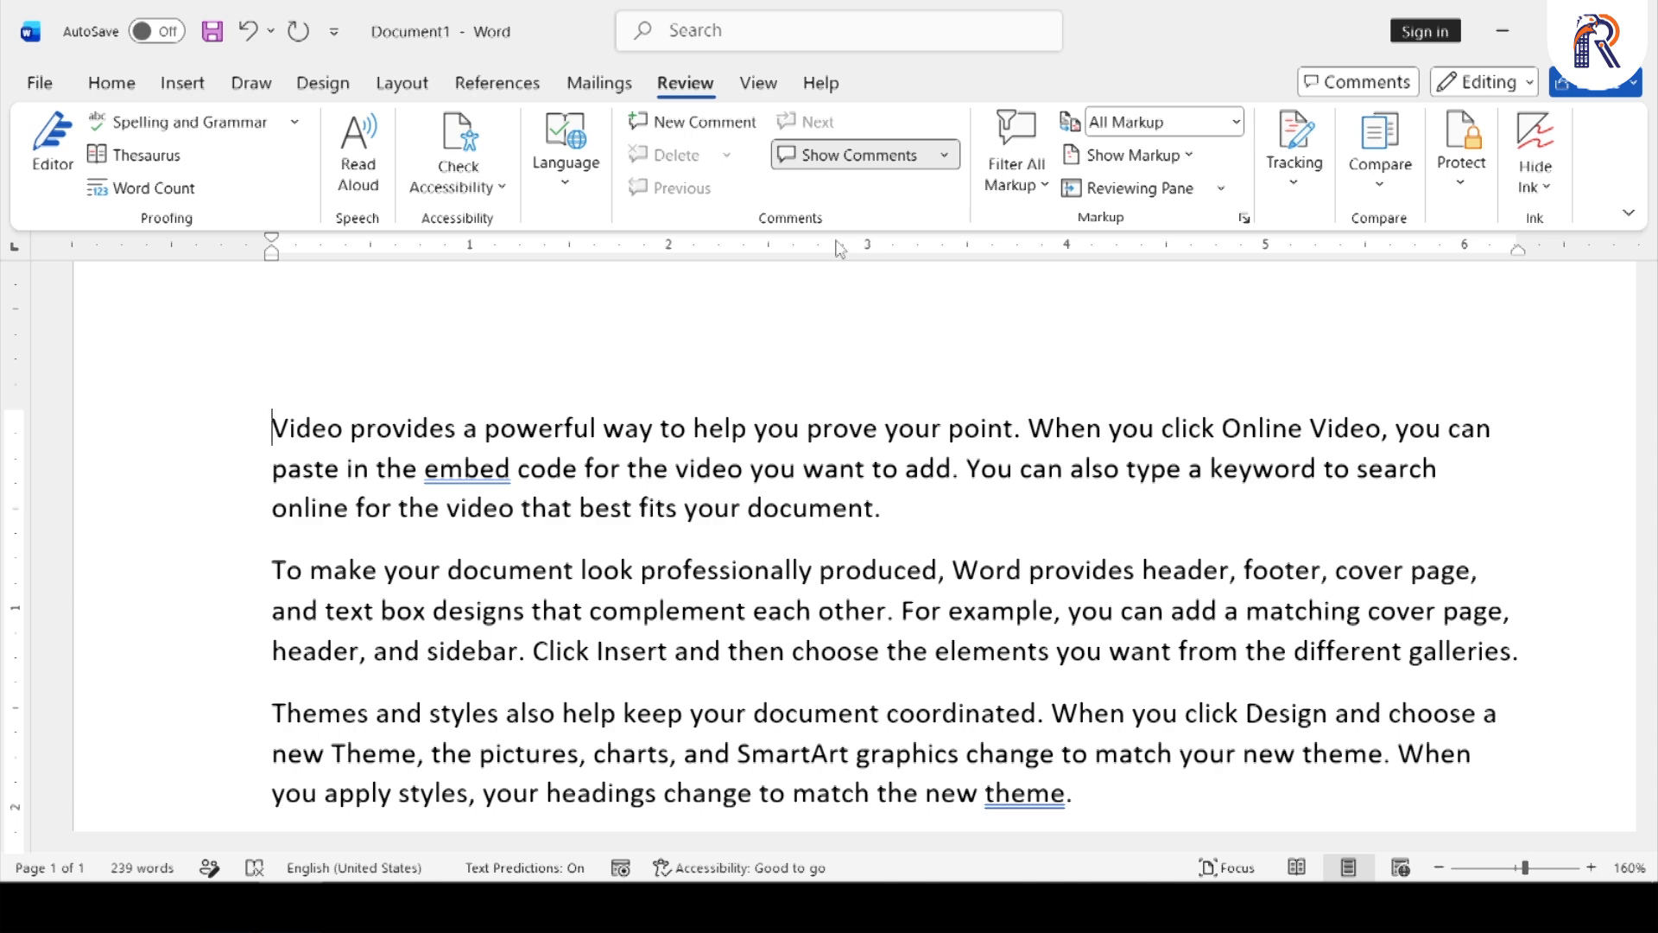
# - Add a comment reading "reminder" to the whole first paragraph, which starts with "Video provides"
pyautogui.scroll(-4, 855, 311)
pyautogui.moveTo(331, 423); pyautogui.dragTo(329, 482)
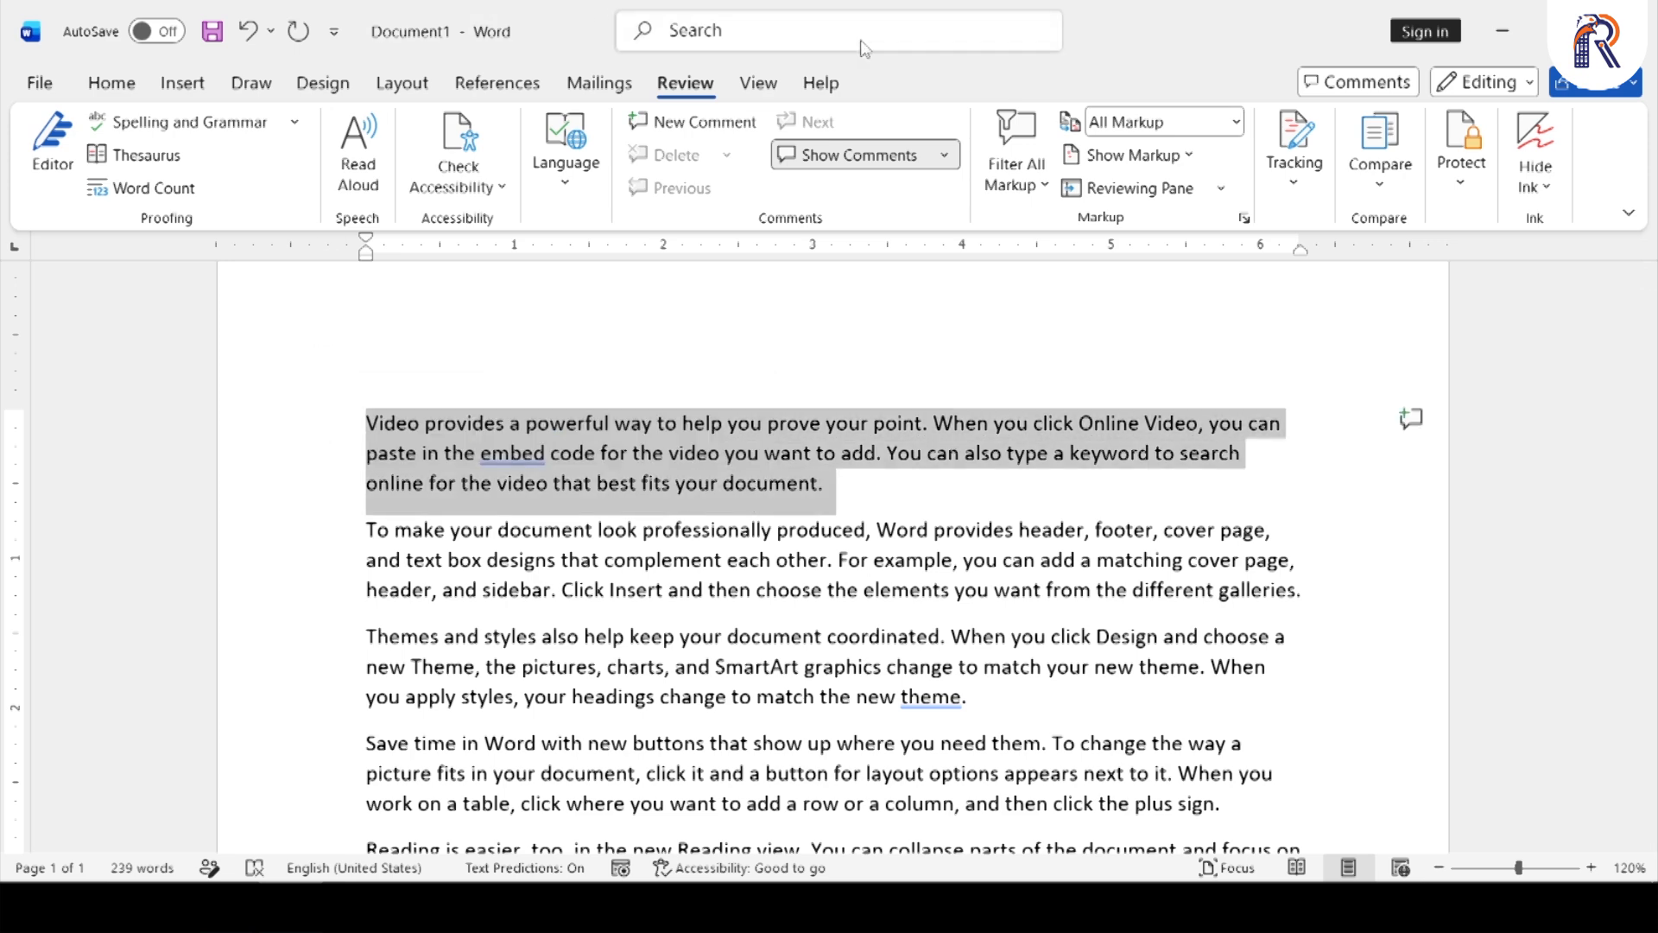
pyautogui.click(730, 130)
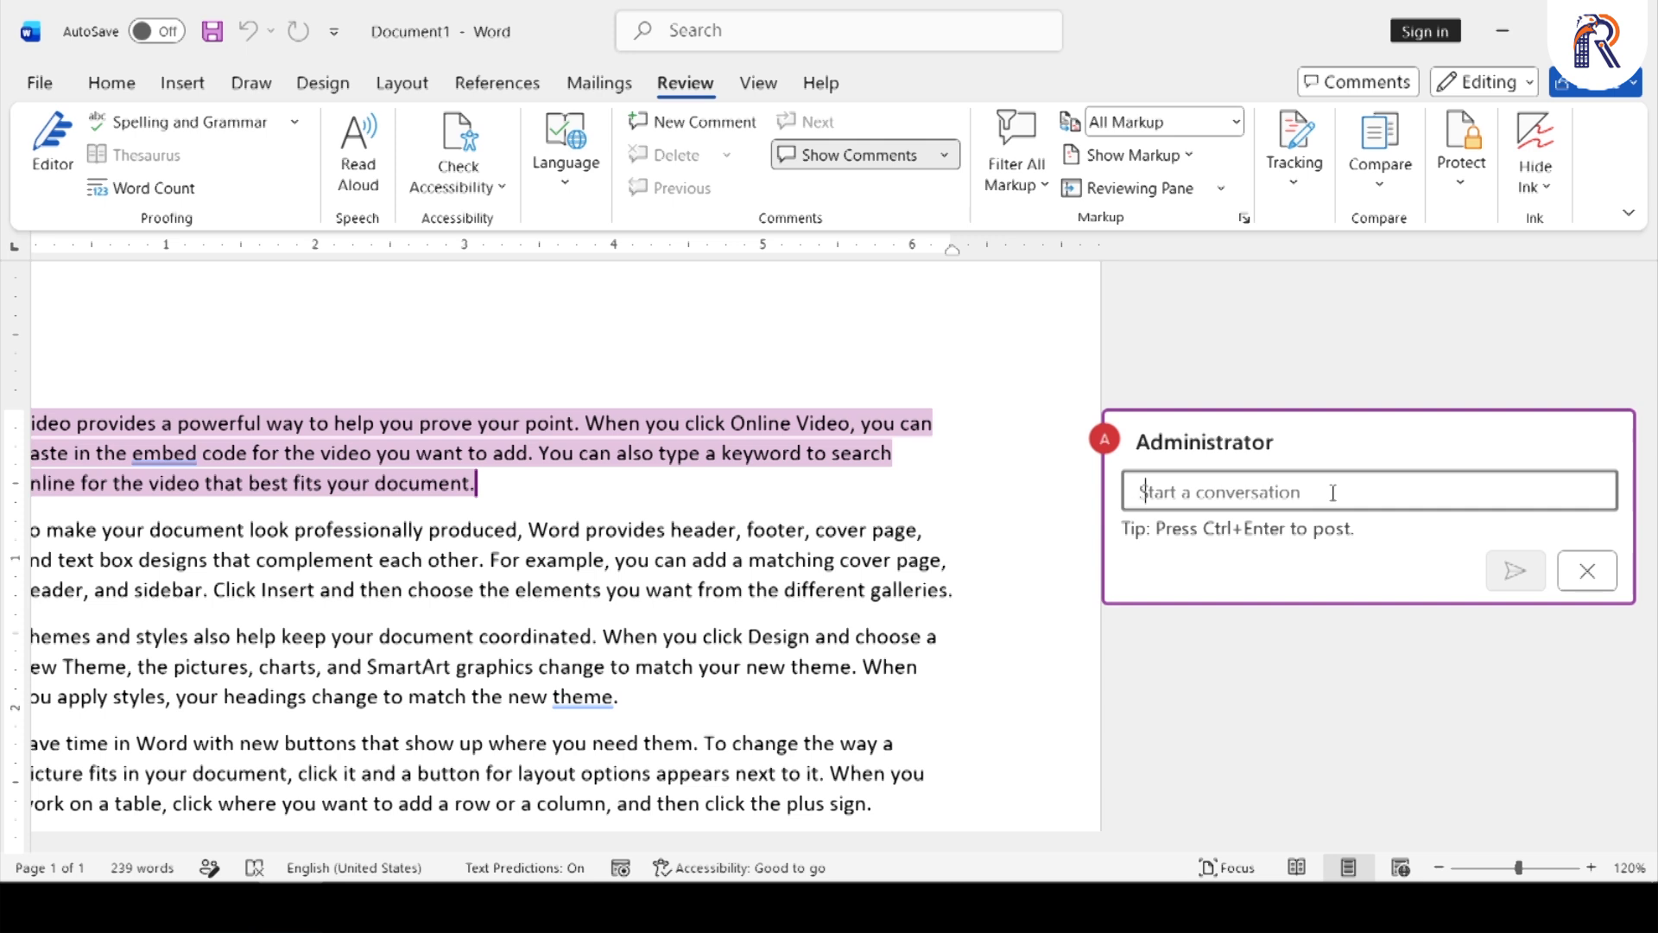
pyautogui.write('reminder')
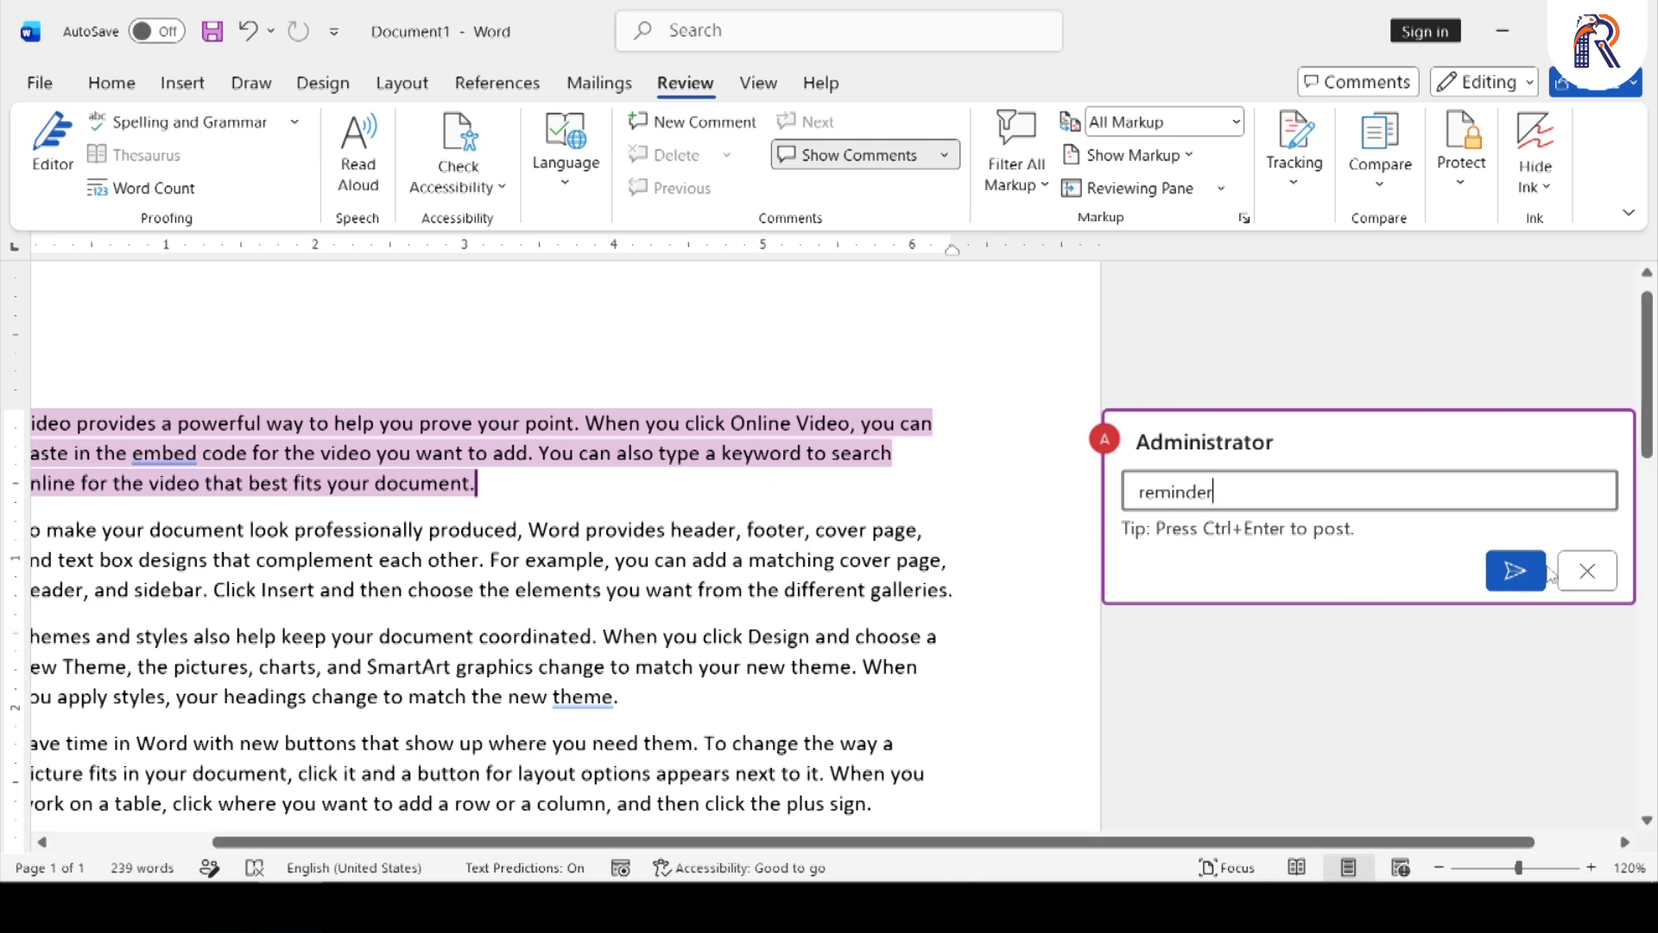
pyautogui.click(1516, 571)
pyautogui.click(787, 628)
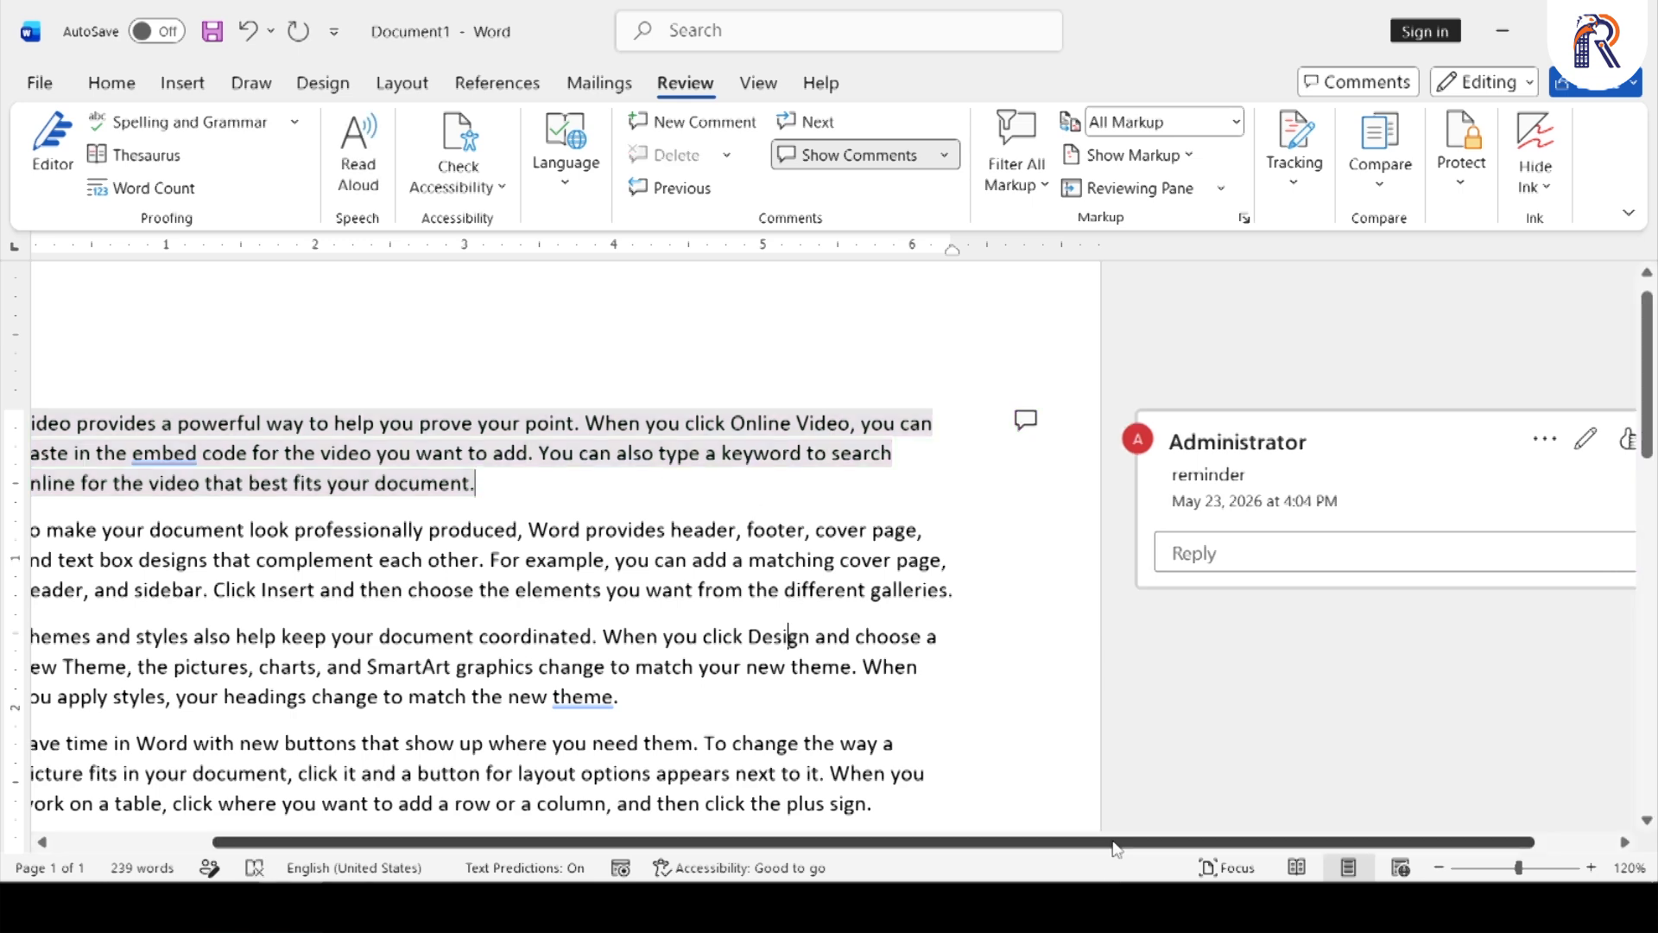
# - Add a comment reading "Reminder 2" to the whole last paragraph, which starts with "Reading is easier"
pyautogui.hscroll(-3, 506, 656)
pyautogui.scroll(-5, 507, 656)
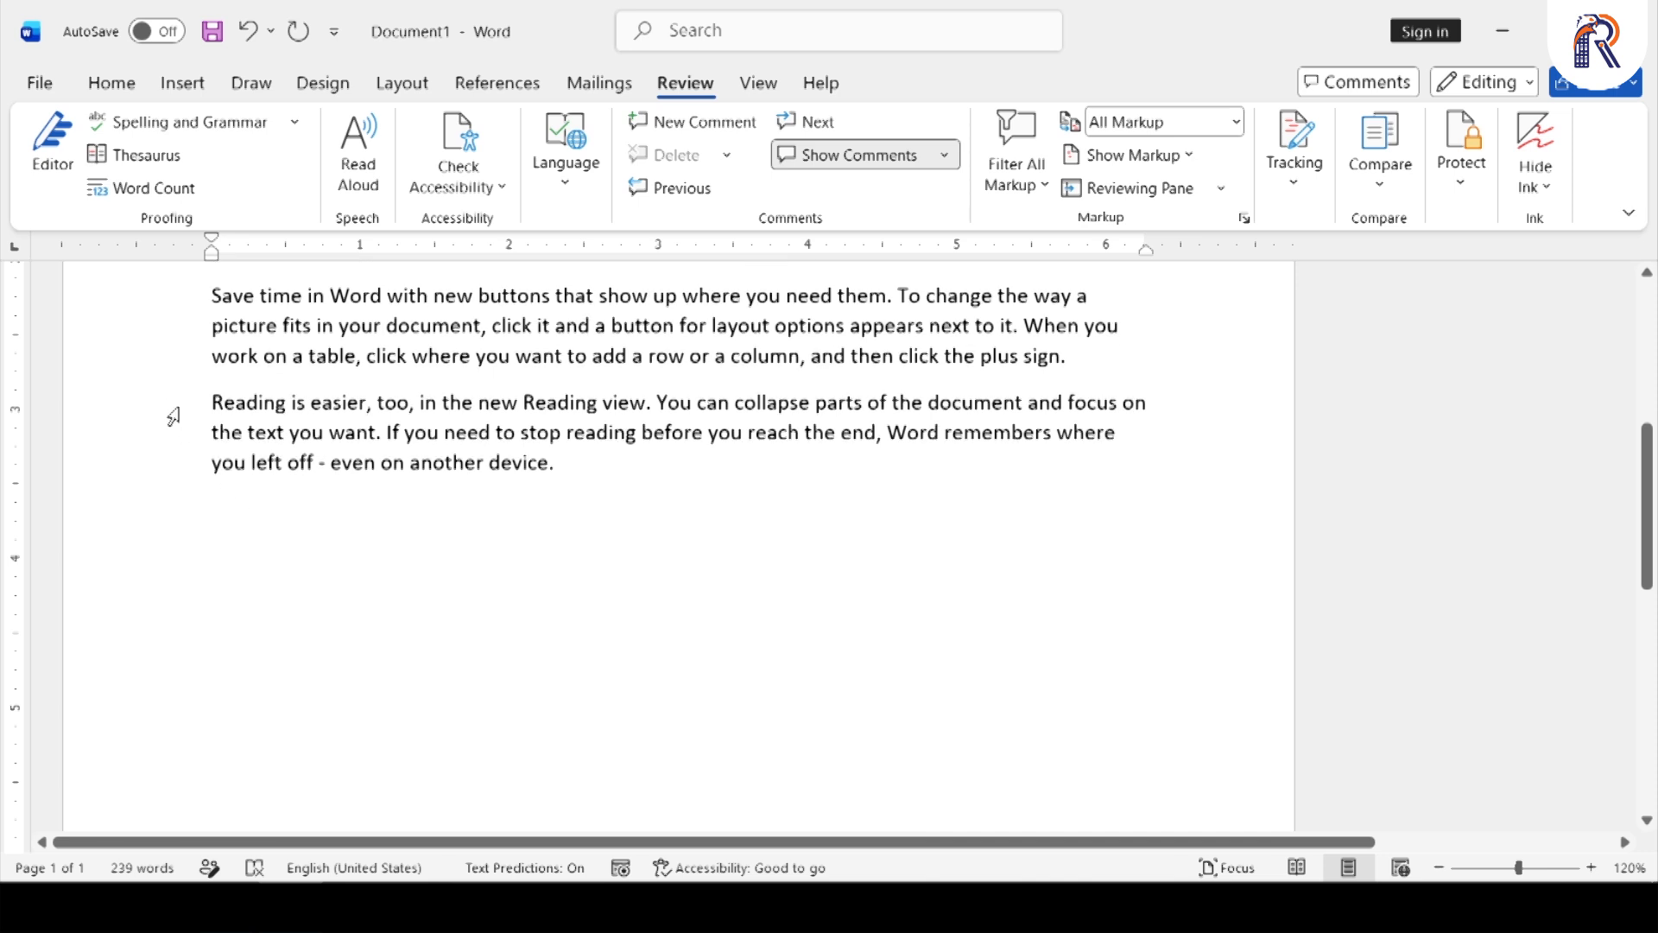
pyautogui.moveTo(168, 401); pyautogui.dragTo(173, 466)
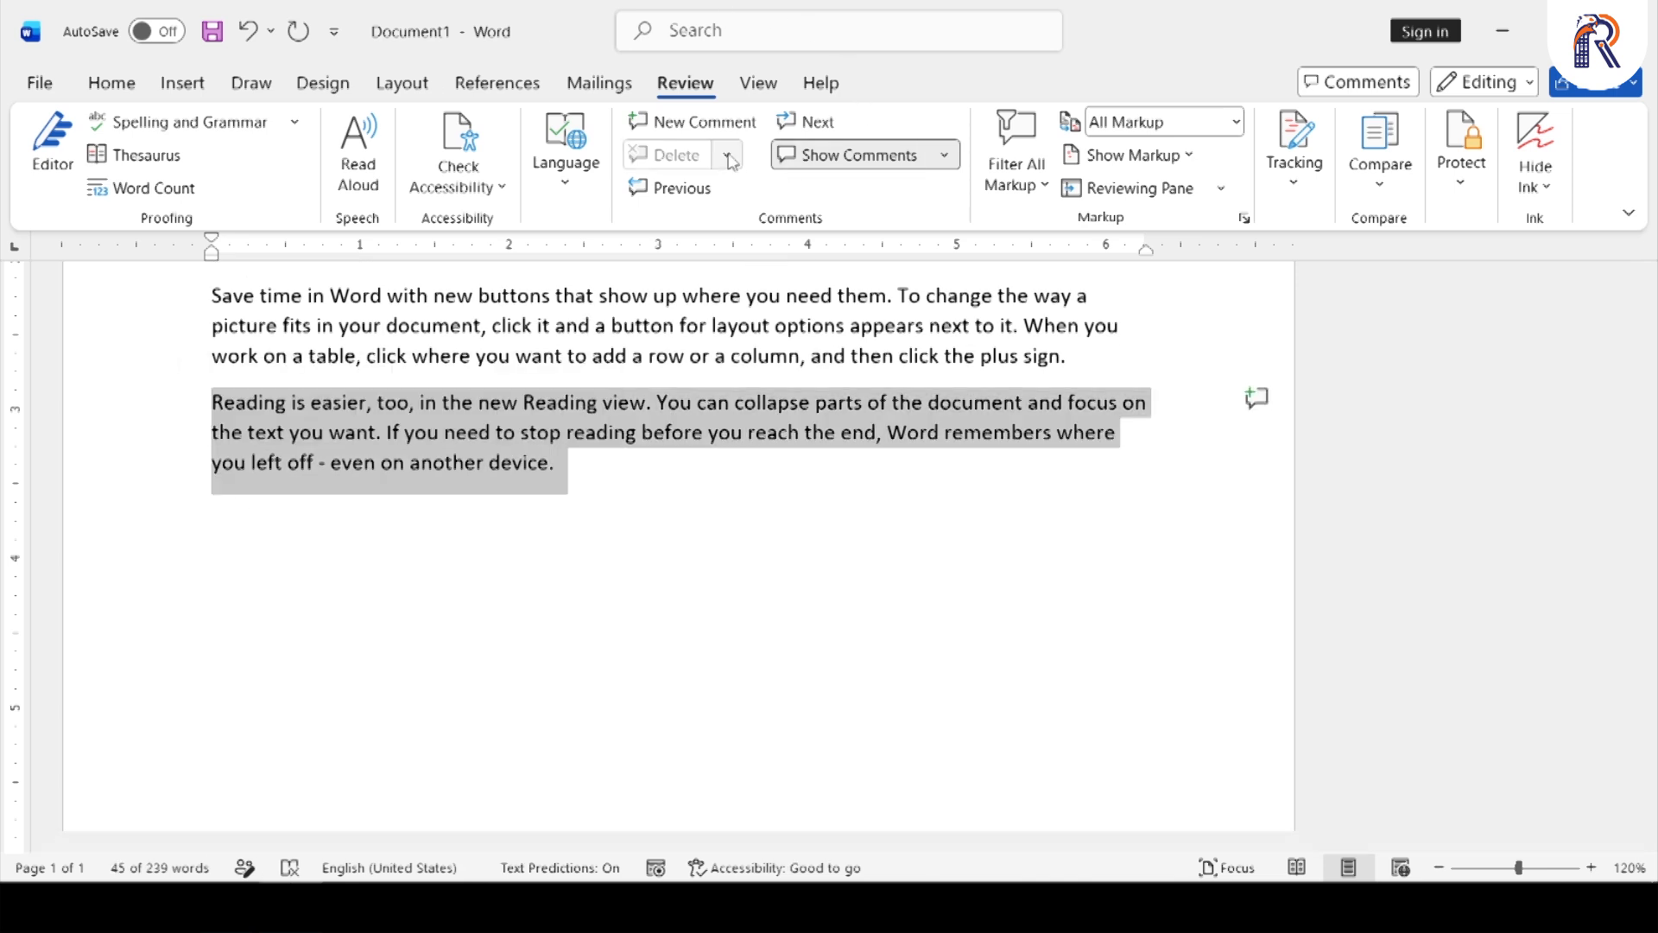
pyautogui.click(718, 126)
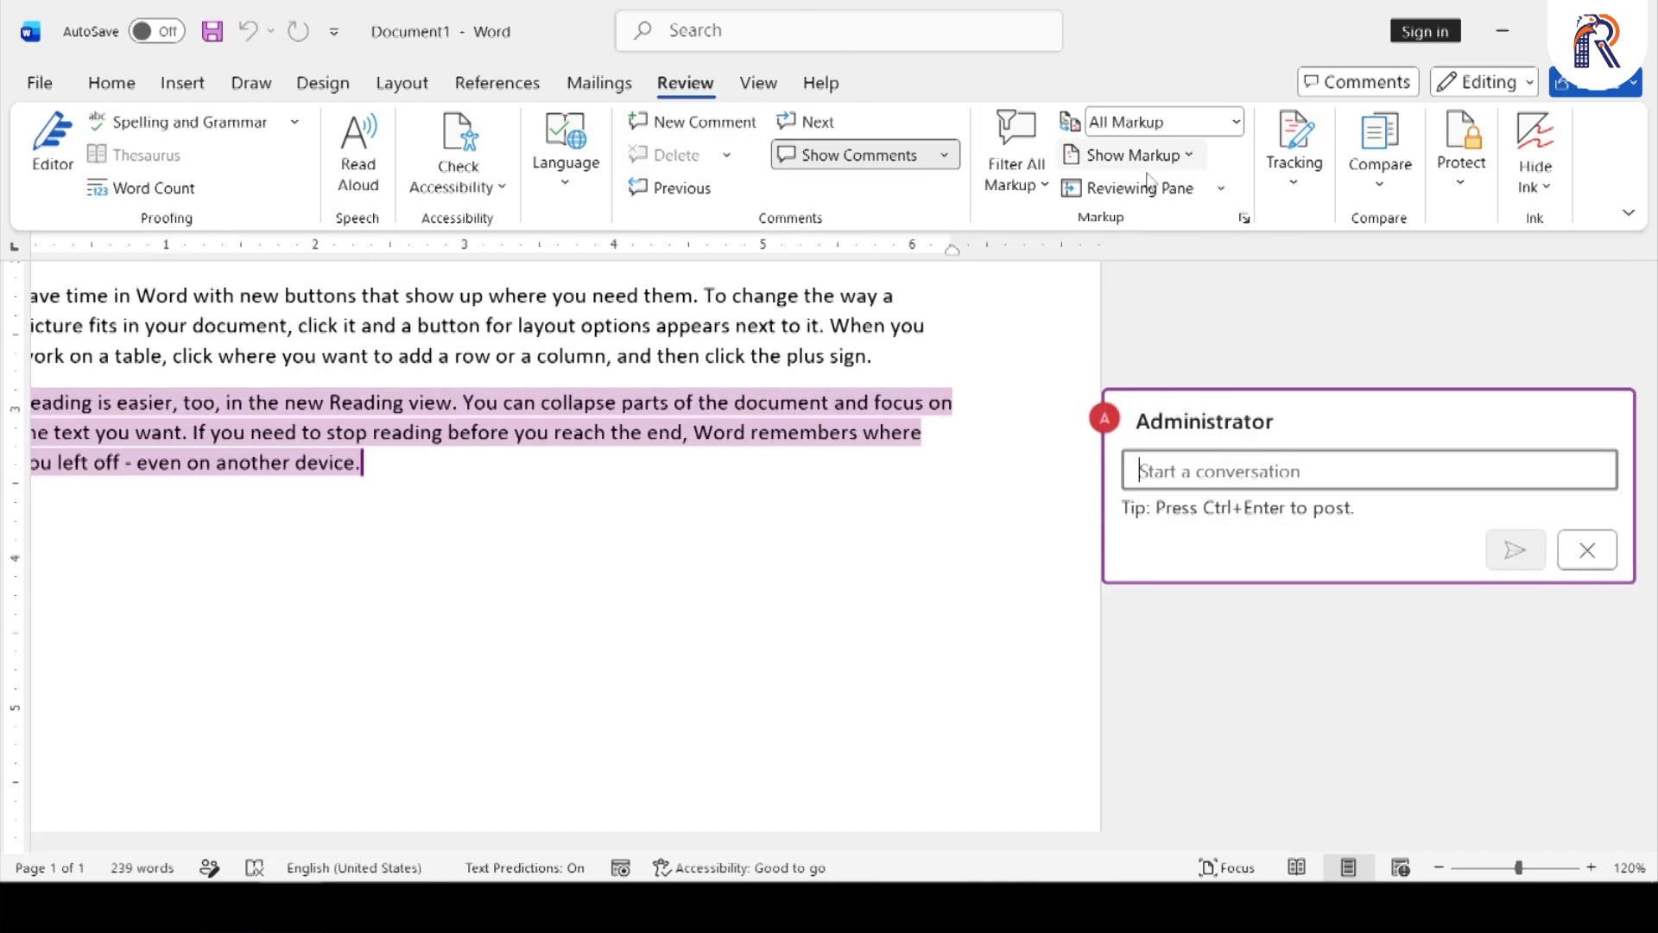
pyautogui.write('rem')
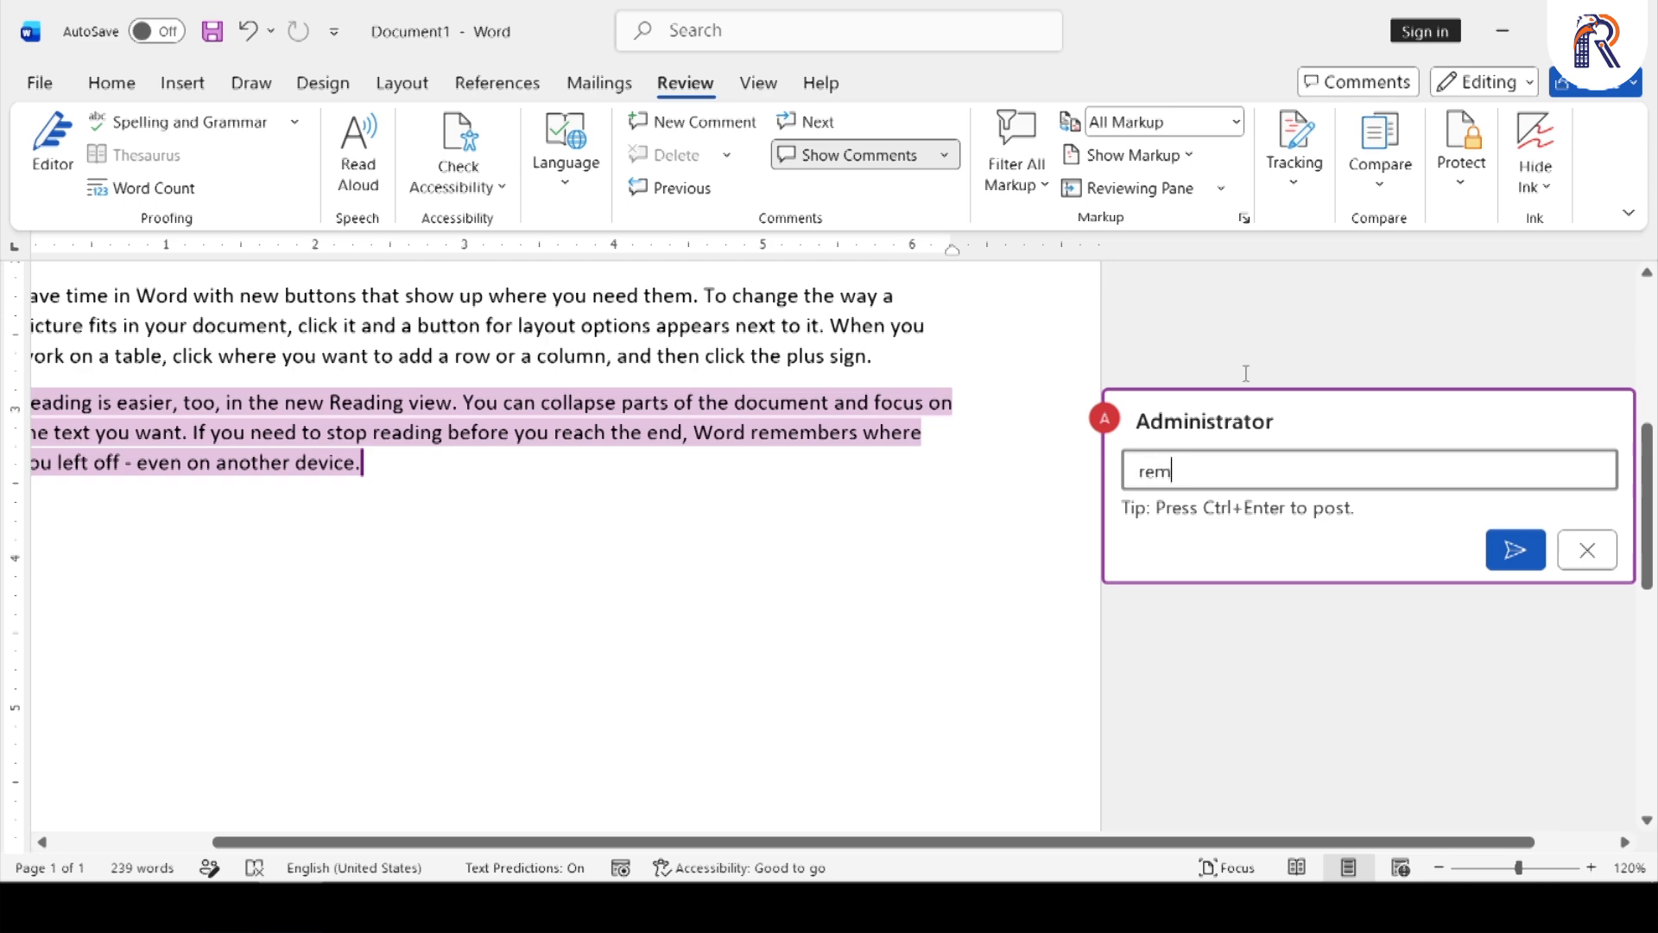
pyautogui.write('inder 2')
pyautogui.click(1517, 549)
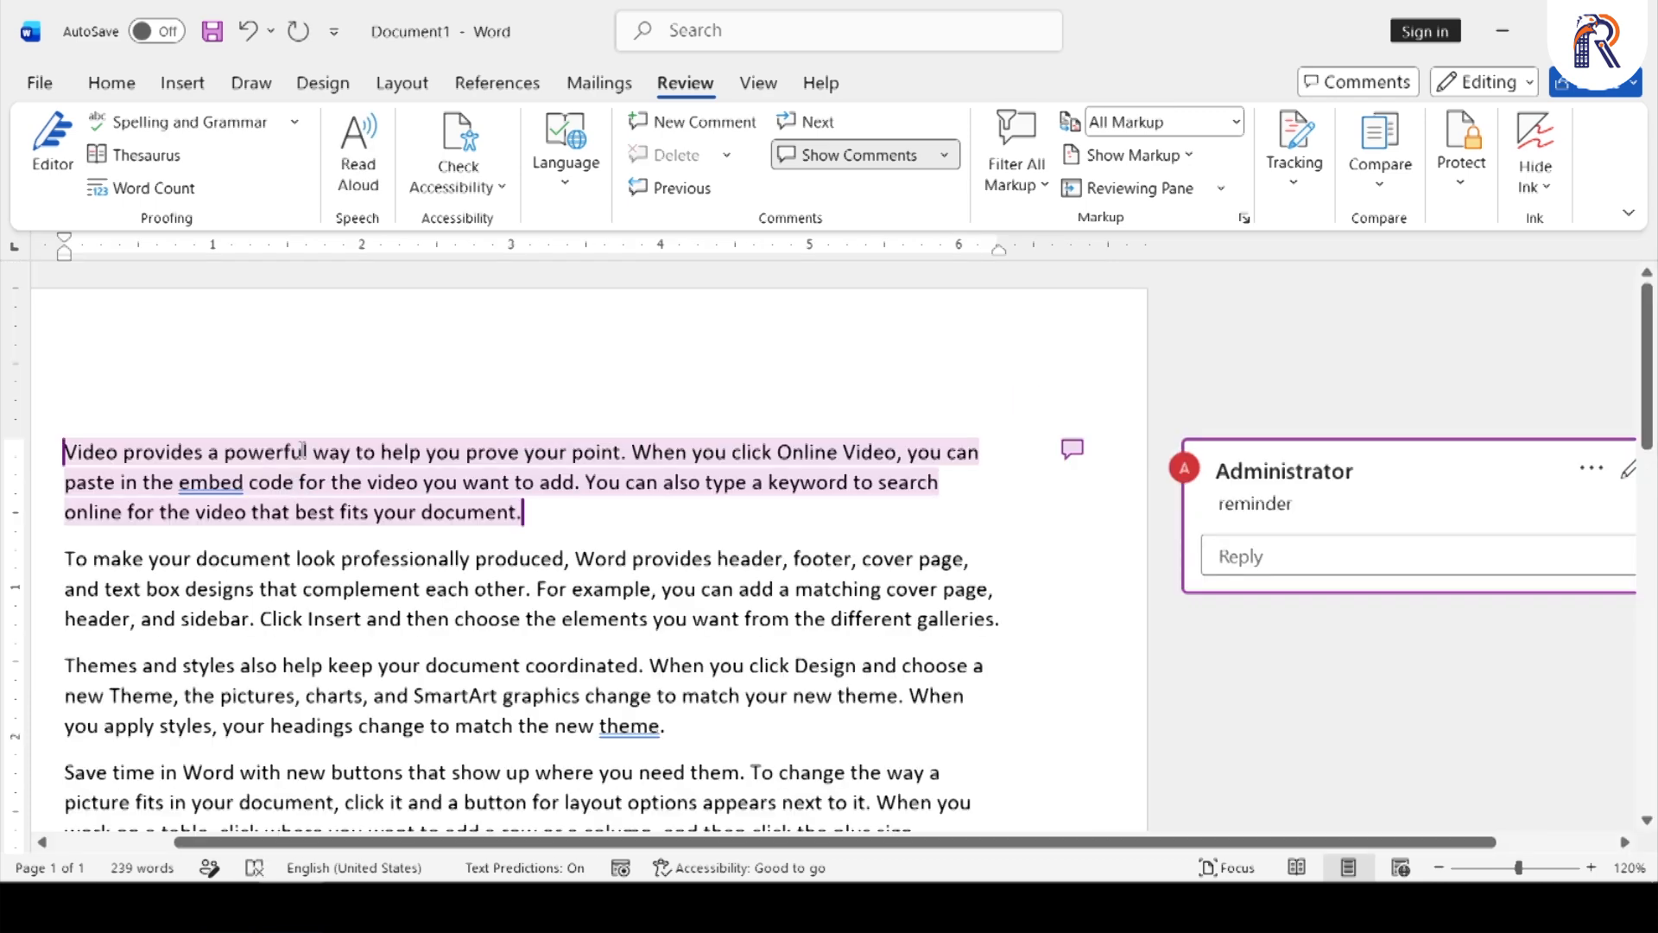
# - Delete the "reminder" comment from the first paragraph
pyautogui.scroll(-4, 292, 487)
pyautogui.scroll(4, 289, 518)
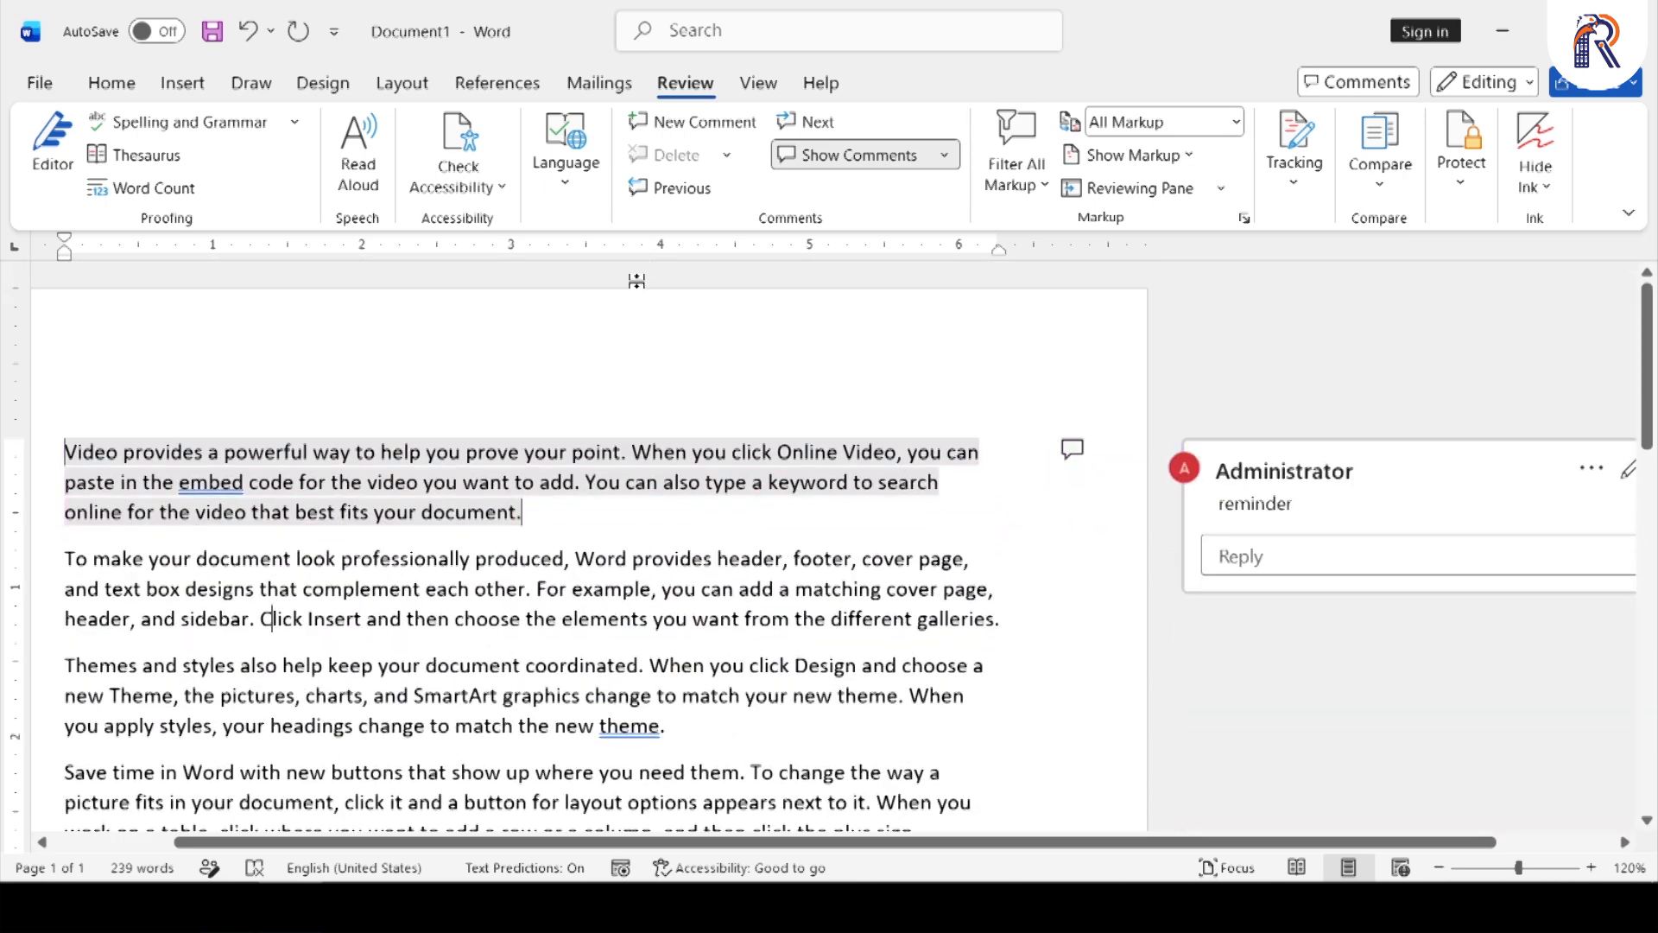
pyautogui.click(168, 463)
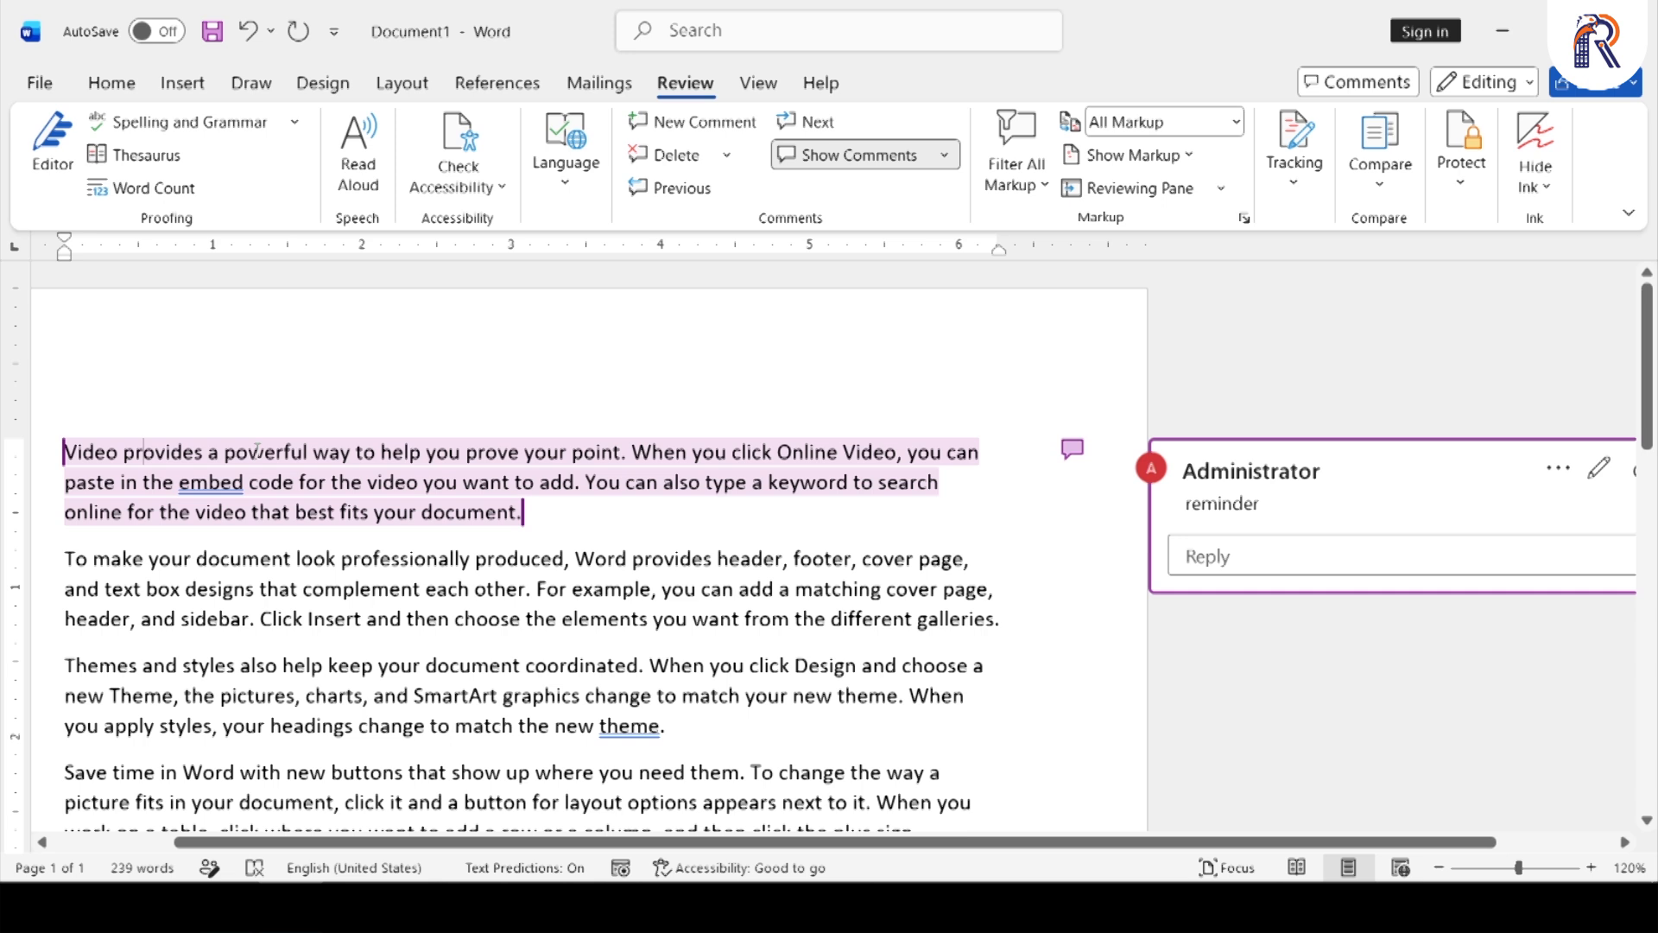
pyautogui.click(675, 156)
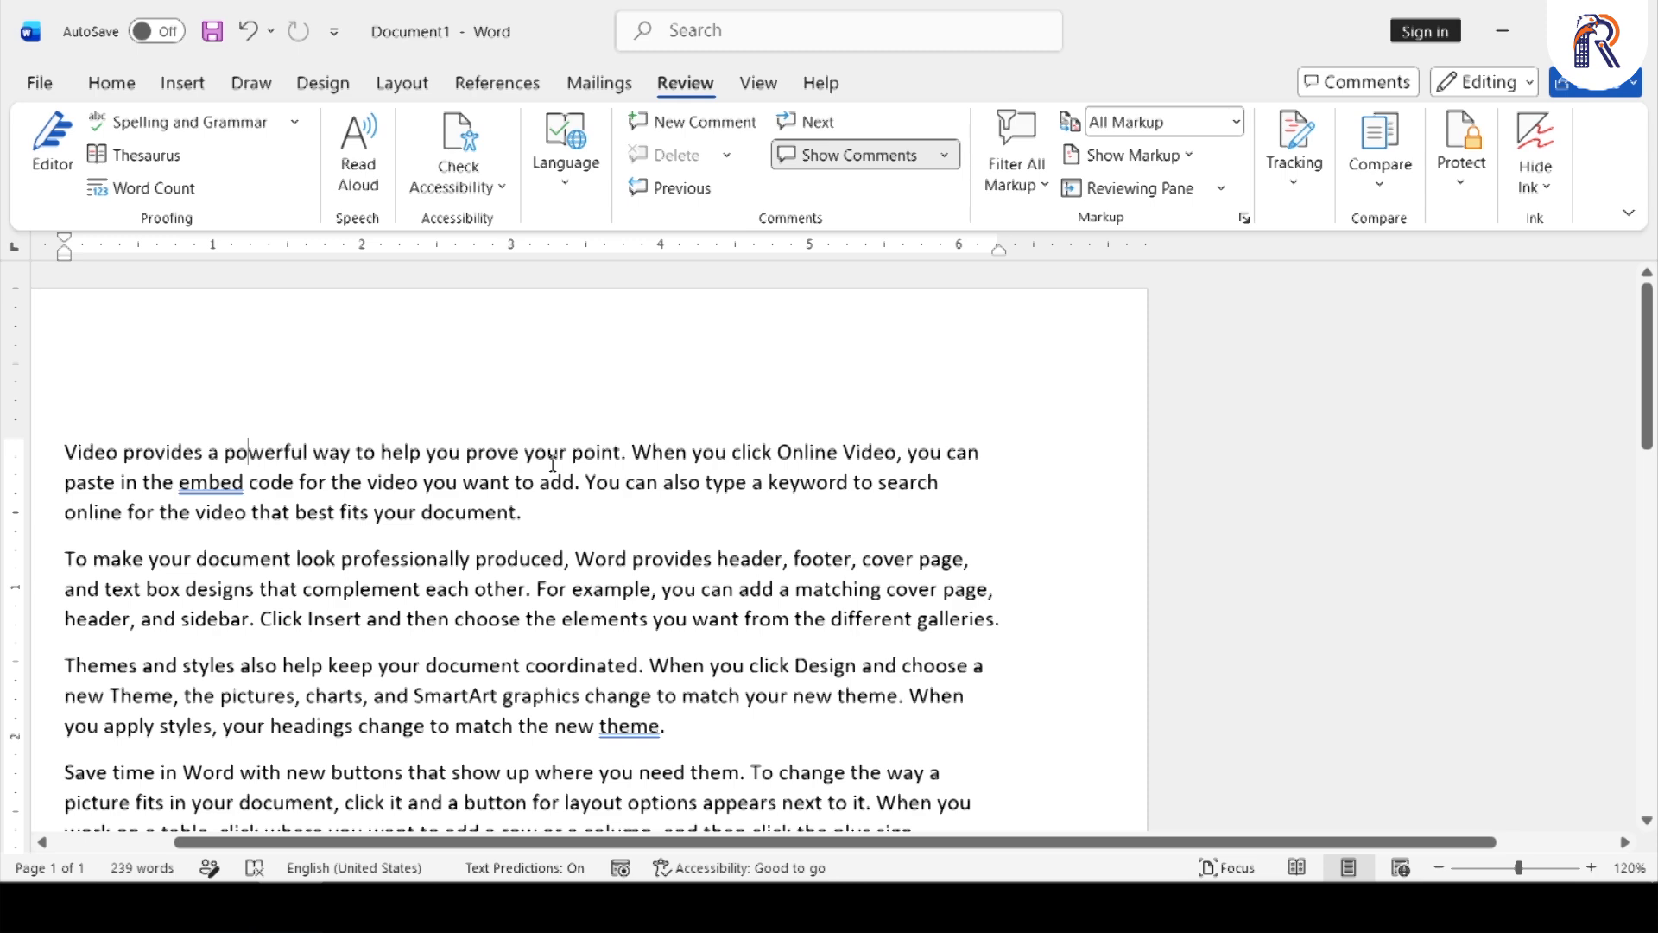
# - Paste repeated copies of the last two paragraphs, including the "Reminder 2" comment, below the existing text
pyautogui.hotkey('ctrl', 'z')
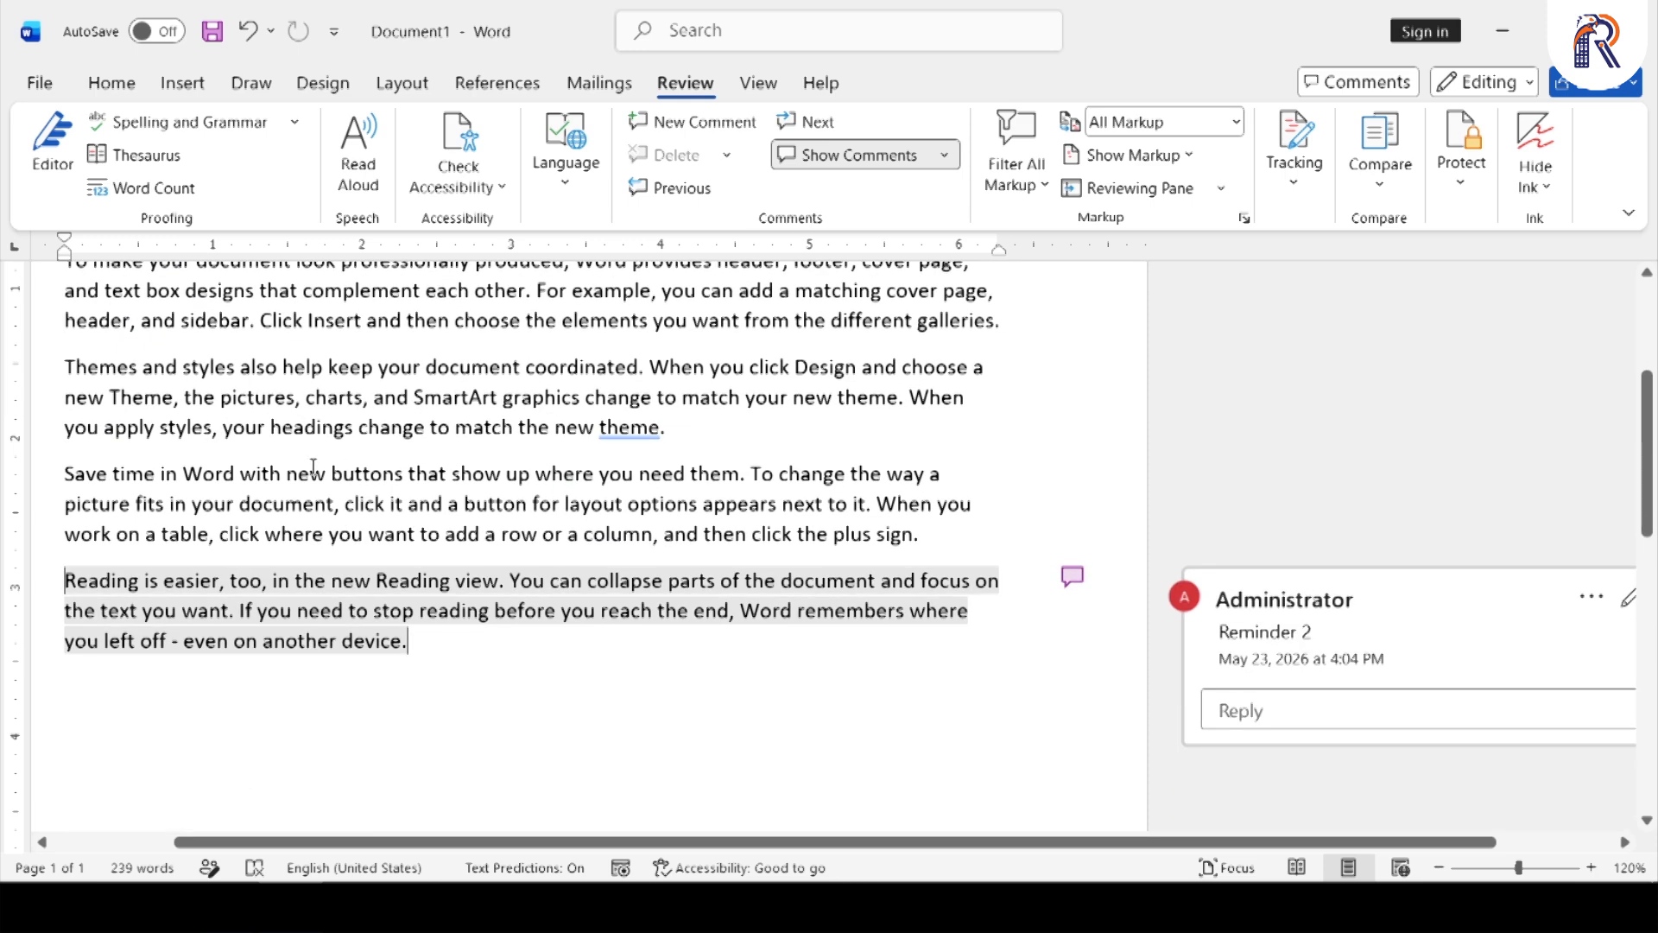
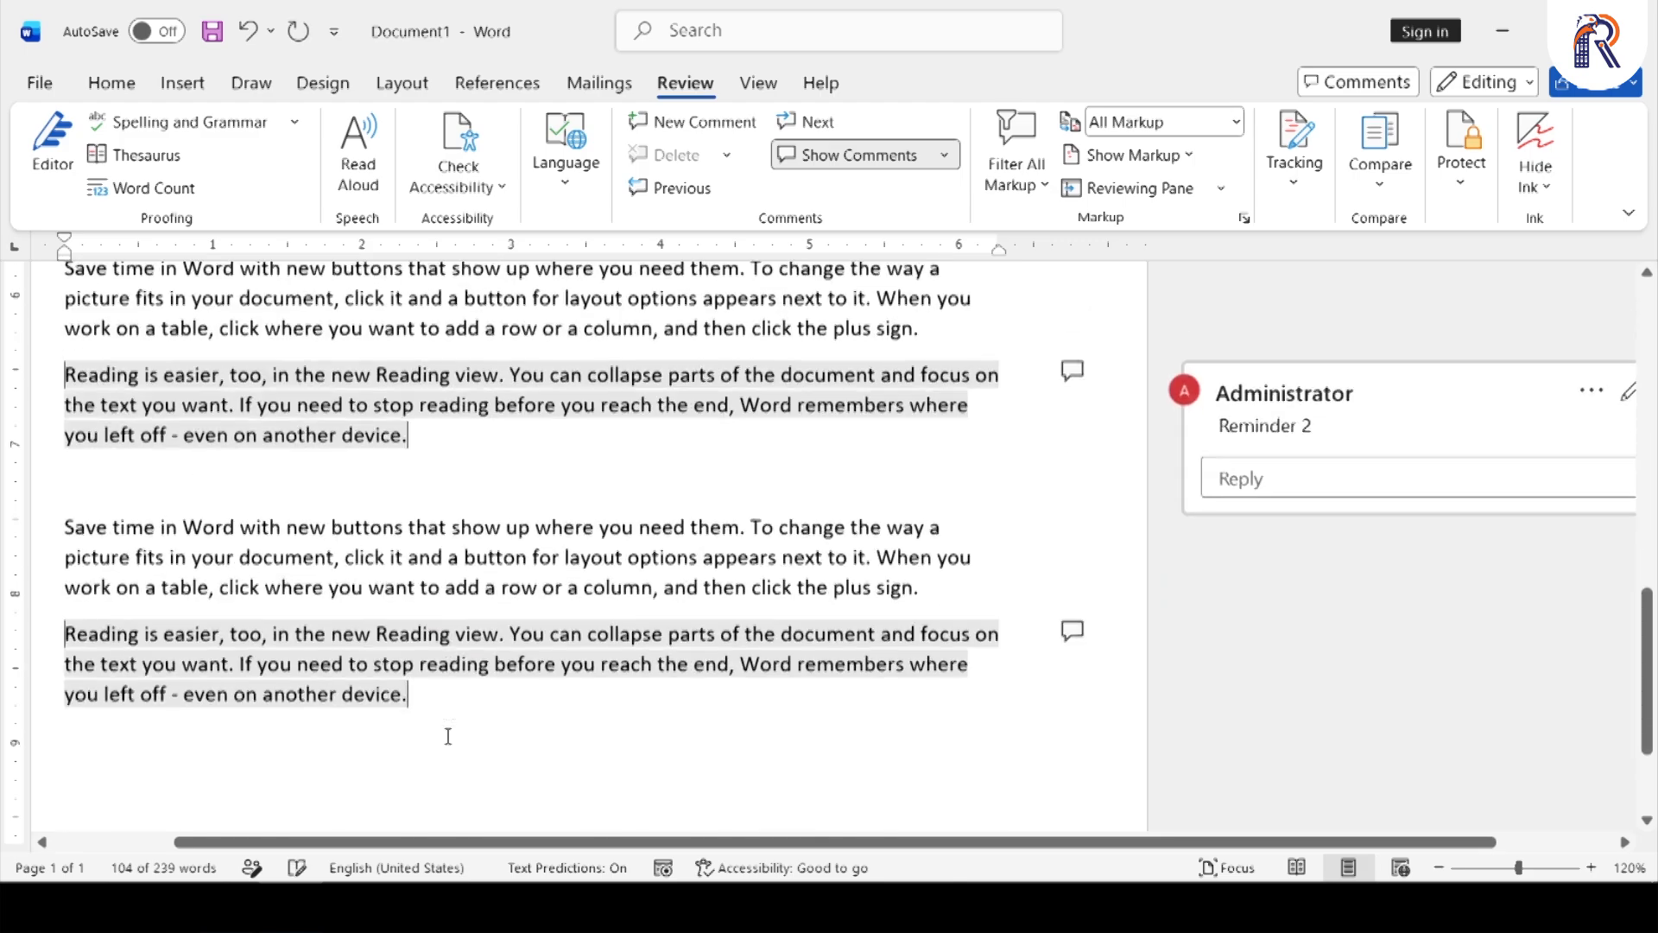
pyautogui.scroll(9, 455, 705)
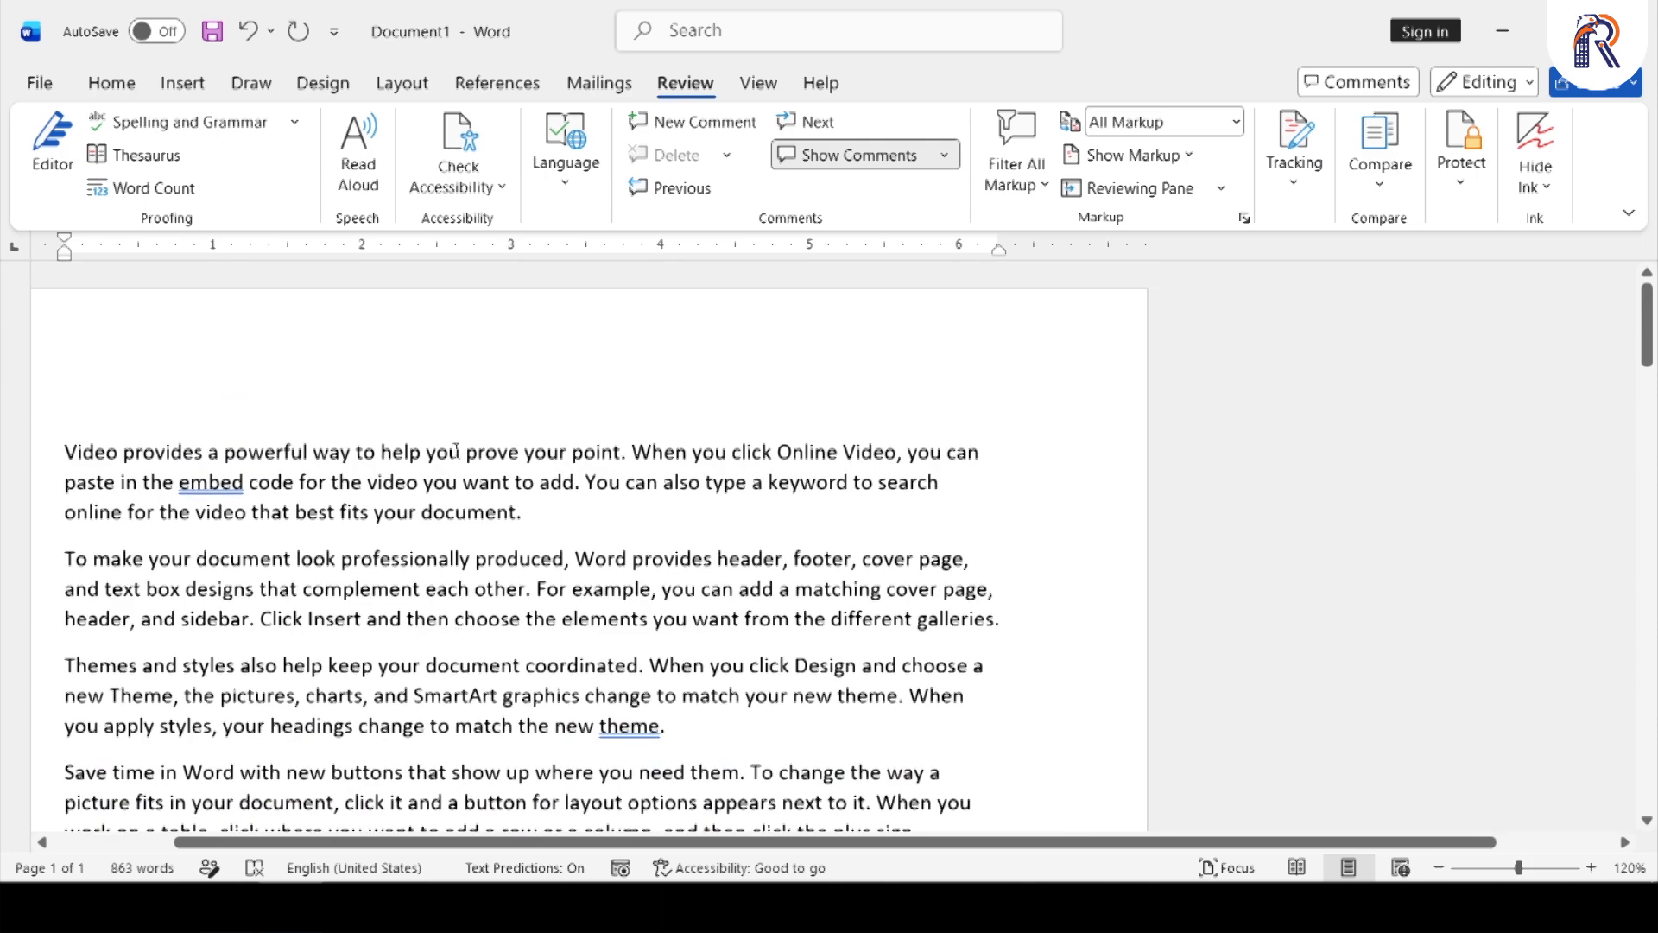
pyautogui.scroll(-9, 466, 488)
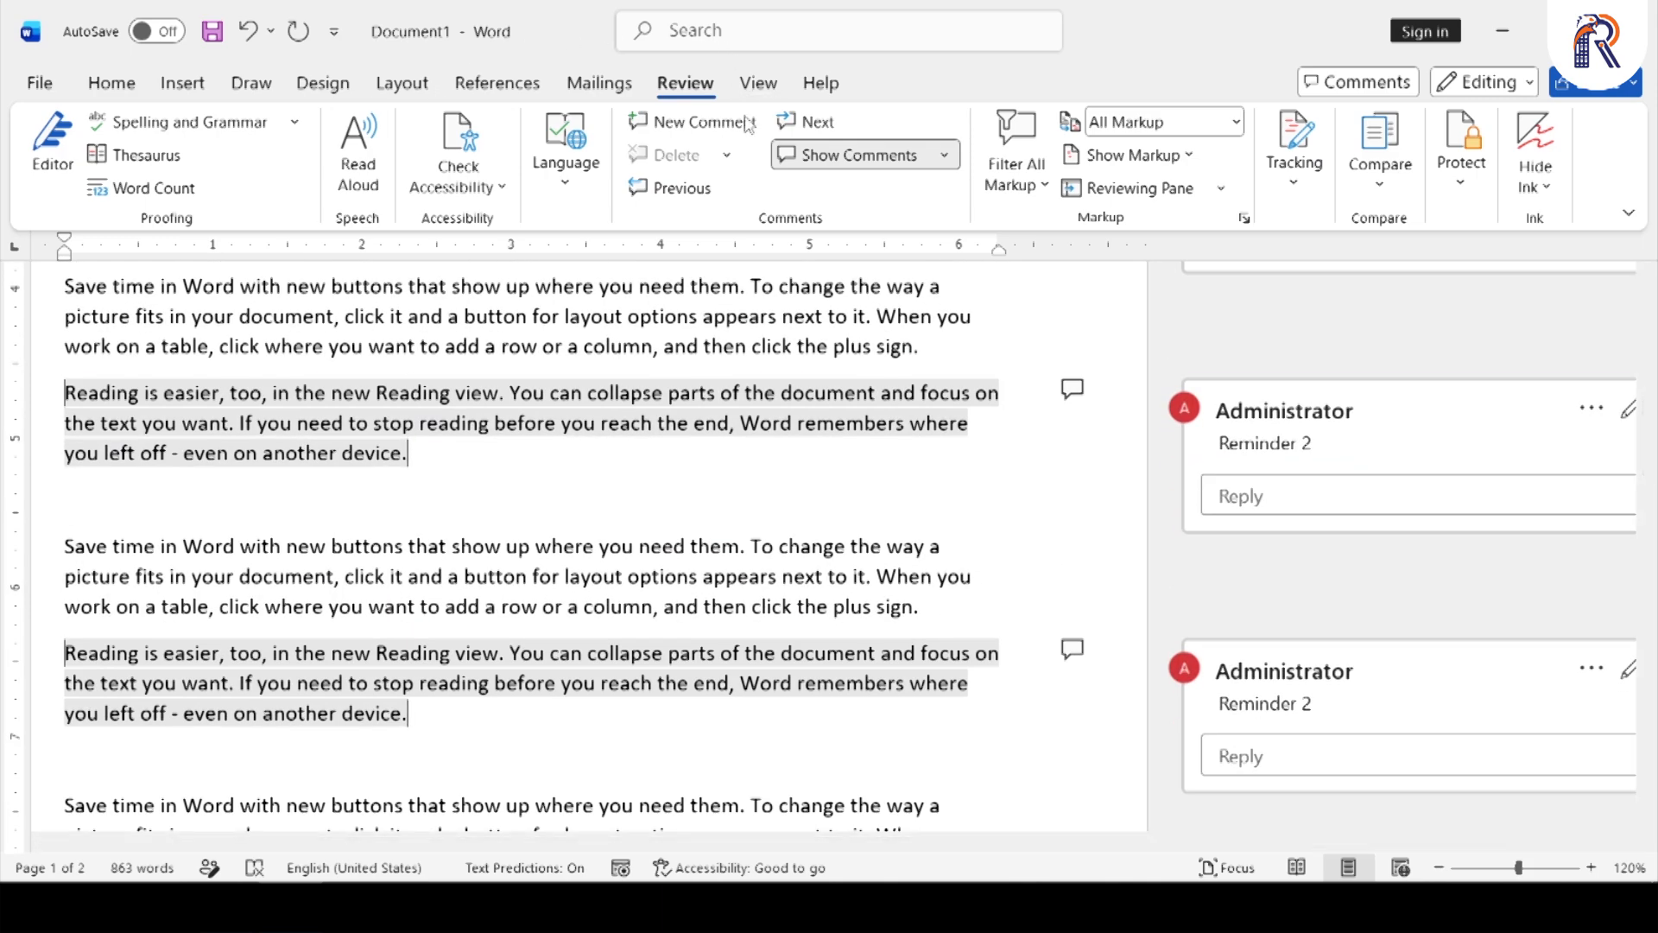
# - Delete all comments in the document at once
pyautogui.click(727, 155)
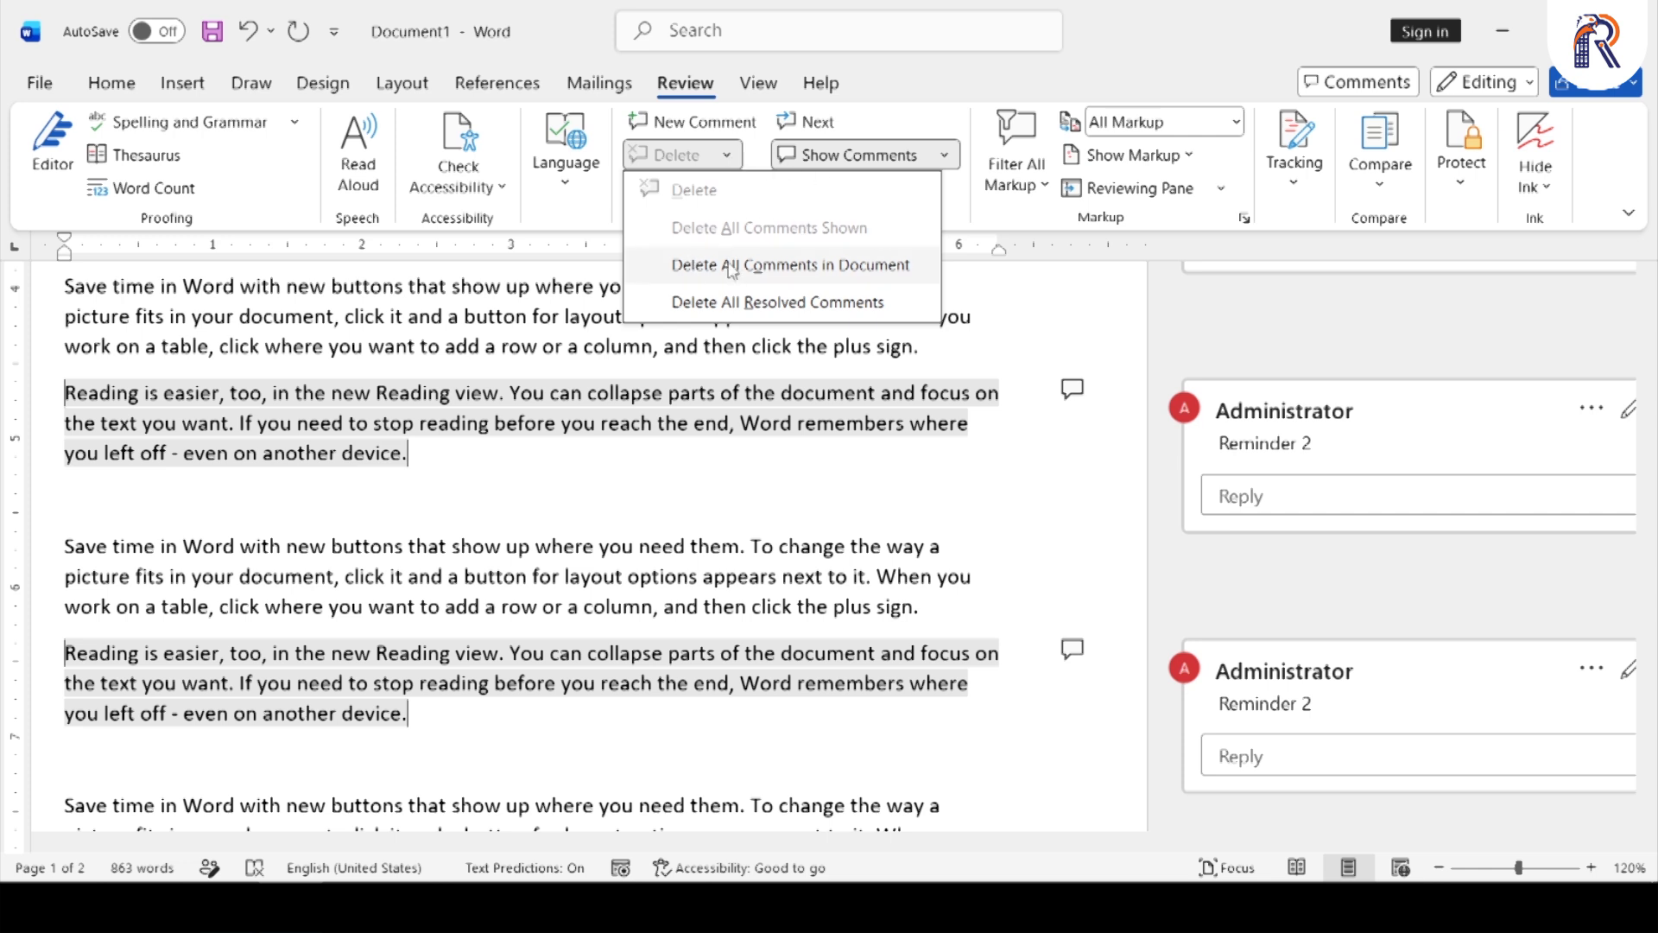
pyautogui.click(863, 269)
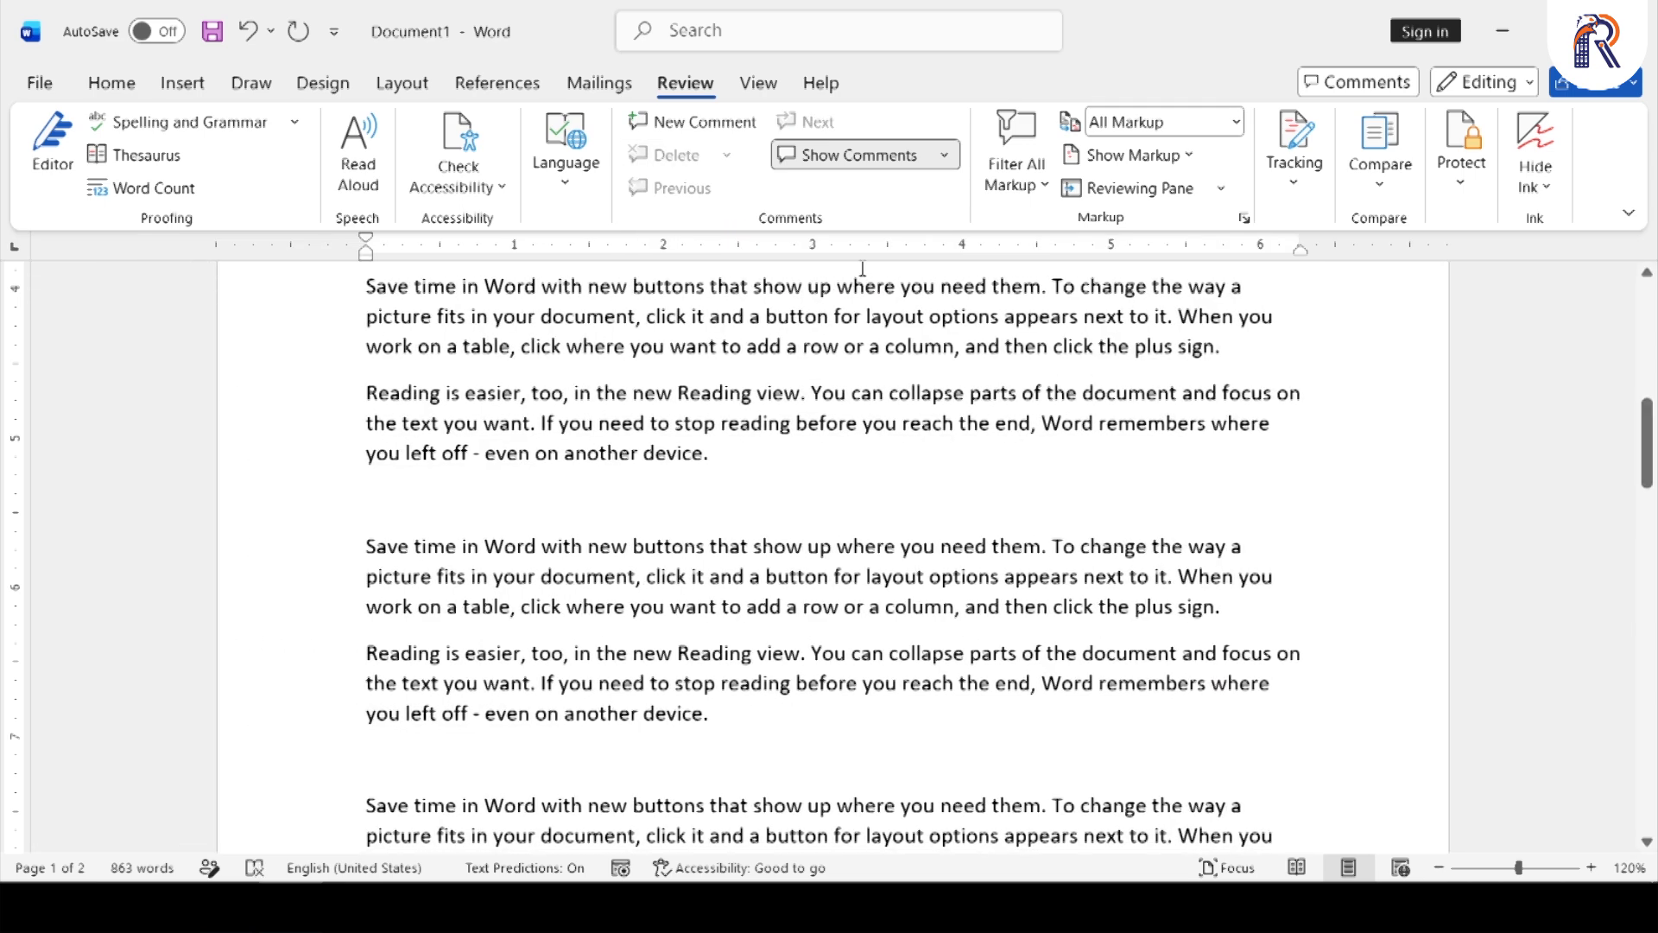
# - Undo the deletion of all comments and look through the commented paragraphs
pyautogui.hotkey('ctrl', 'z')
pyautogui.scroll(1, 643, 459)
pyautogui.scroll(2, 639, 463)
pyautogui.scroll(-4, 639, 464)
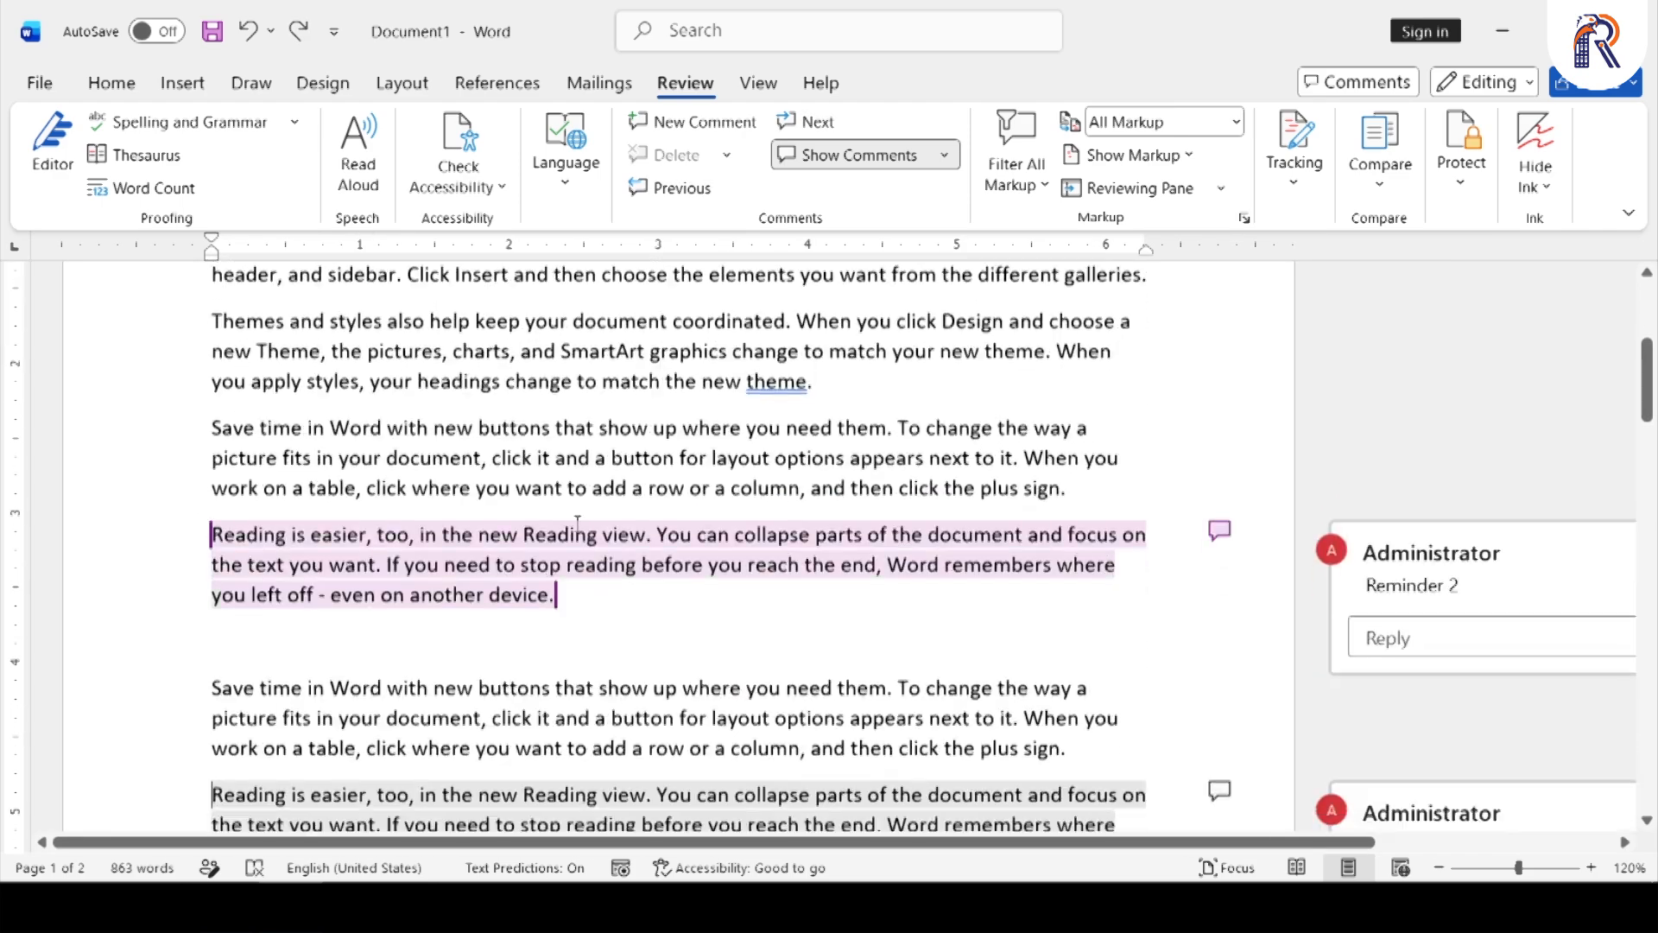
pyautogui.click(465, 506)
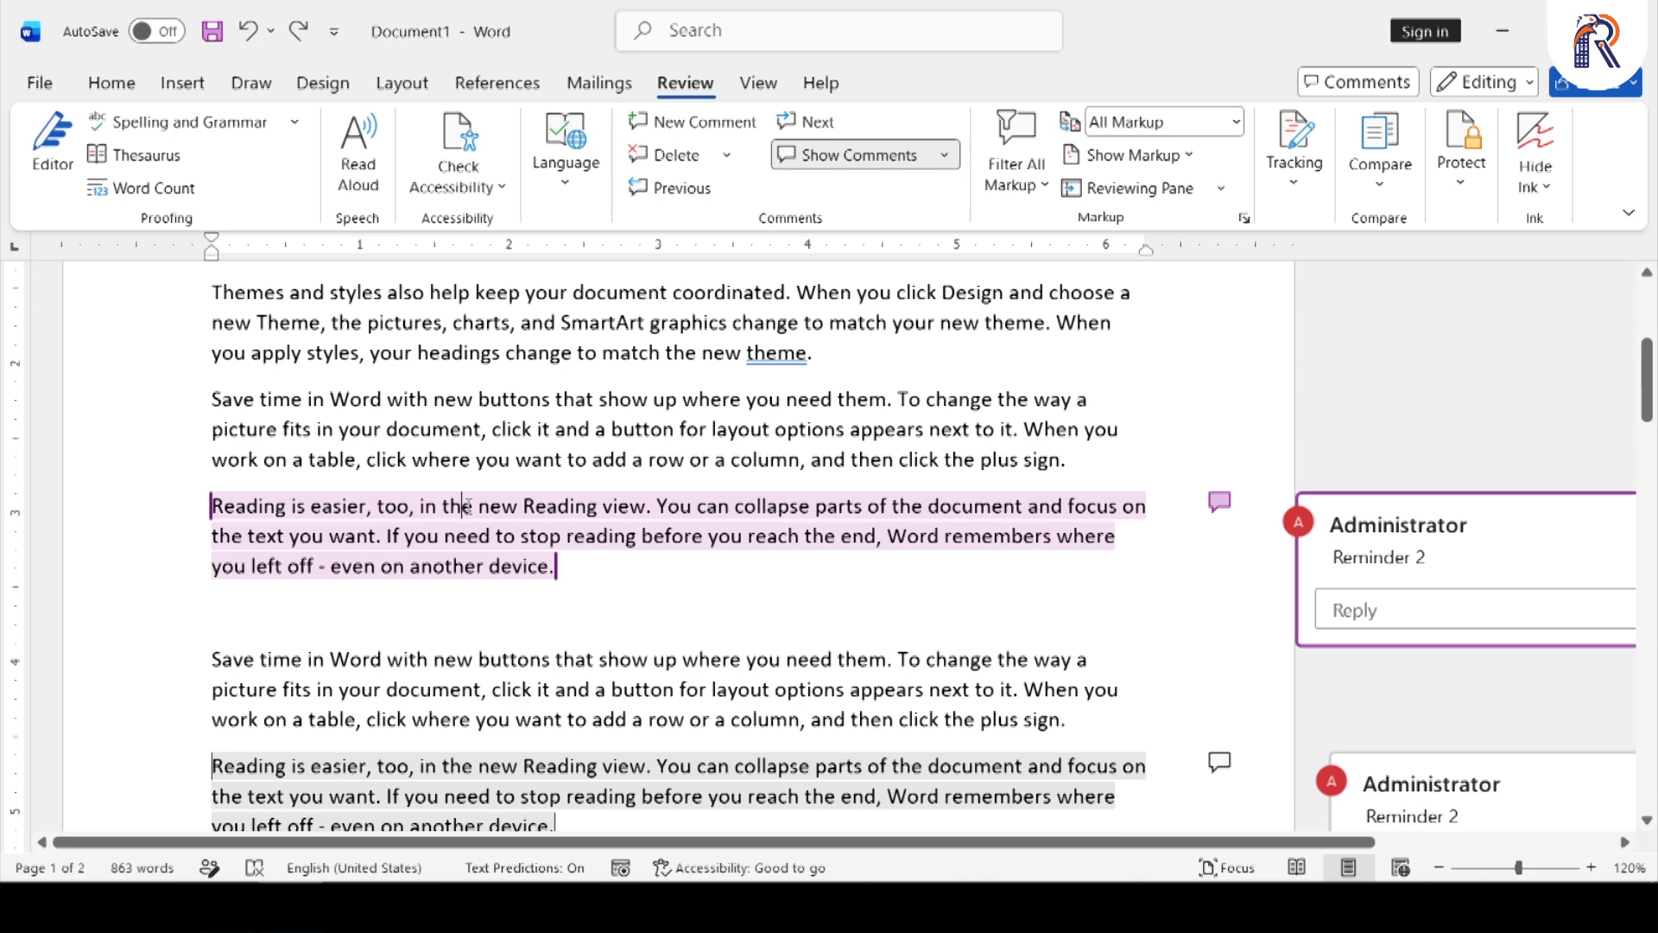
pyautogui.rightClick(467, 506)
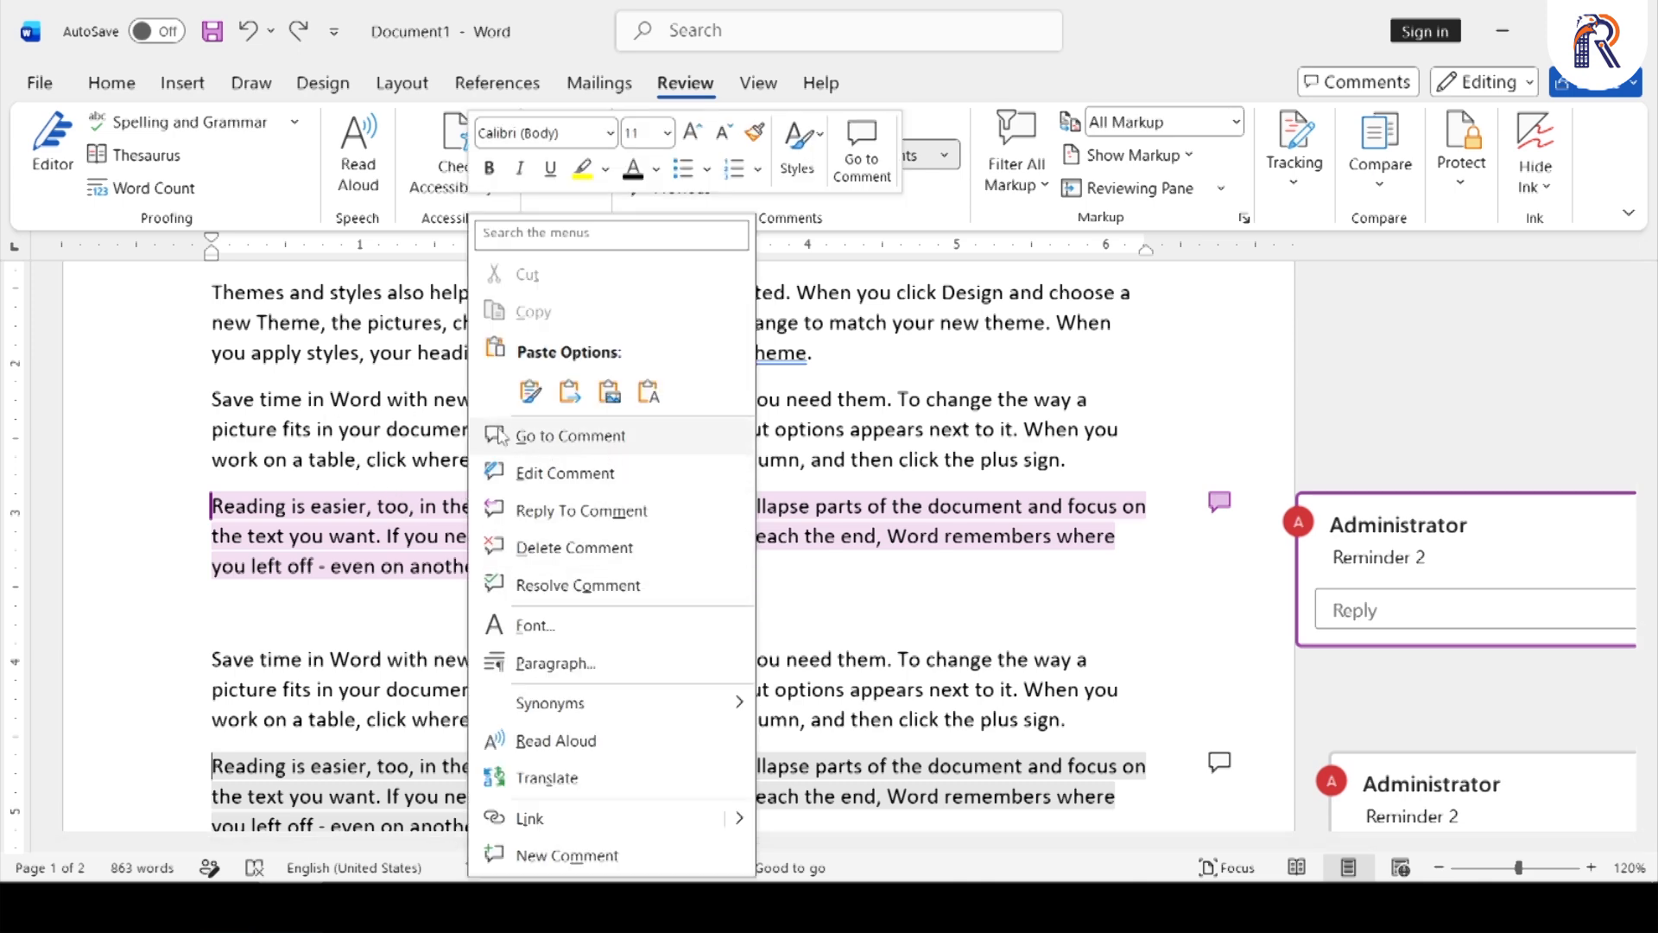
pyautogui.click(417, 419)
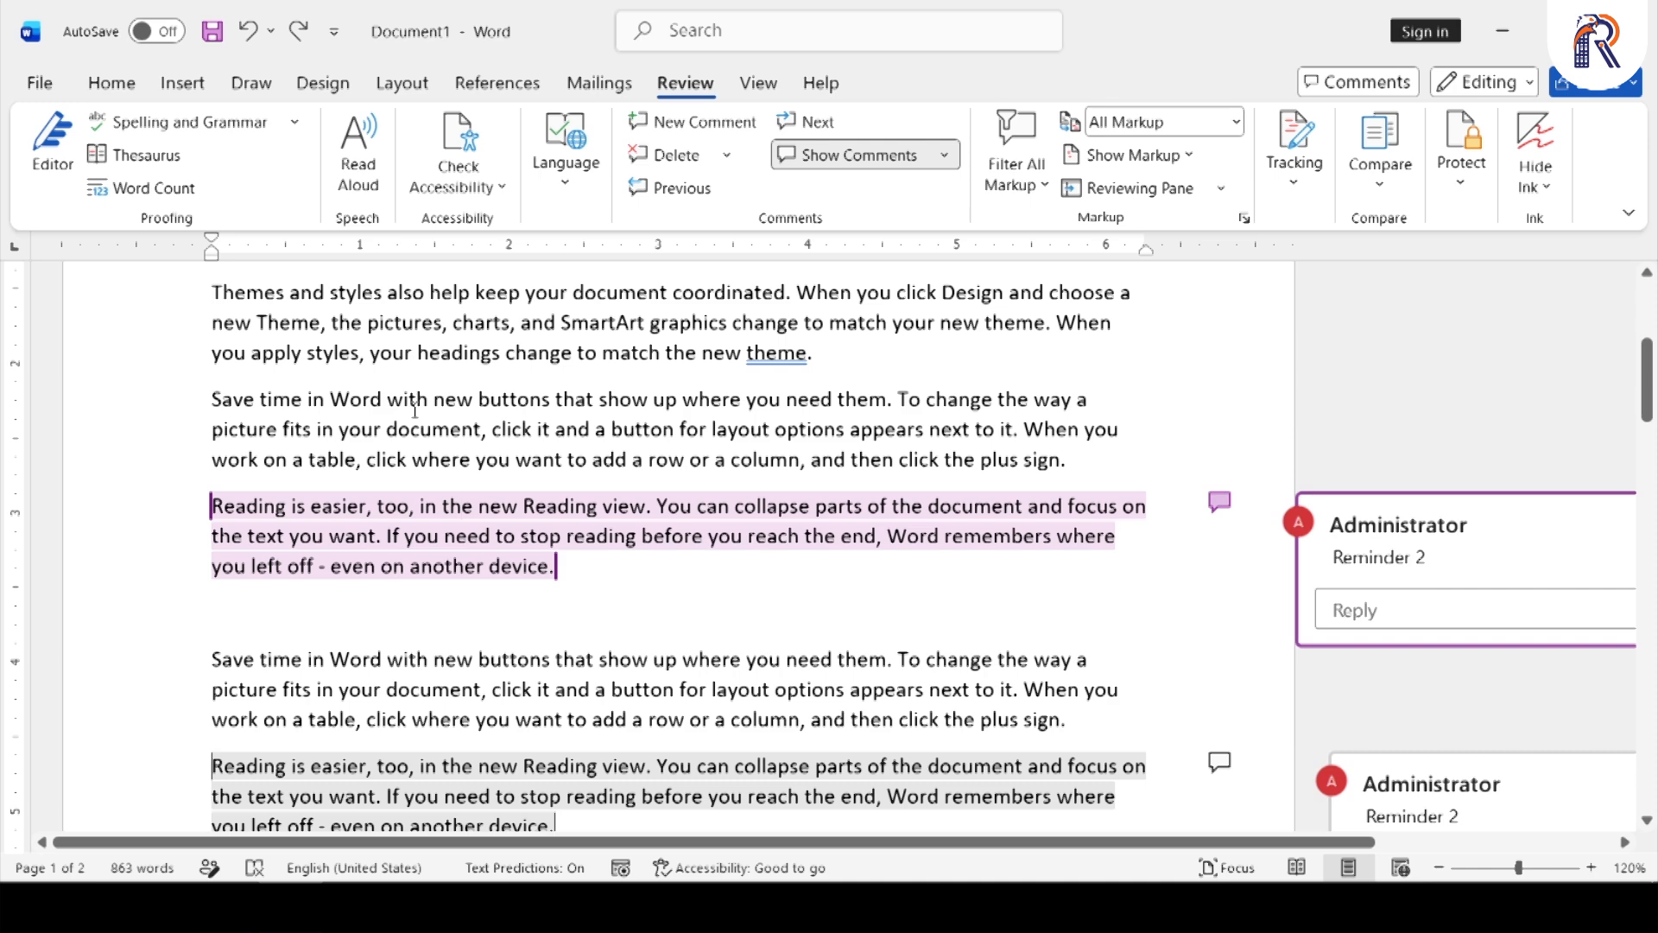
# - From the start of the document, move to the next comment and use Go to Comment on its highlighted paragraph
pyautogui.hotkey('ctrl', 'Home')
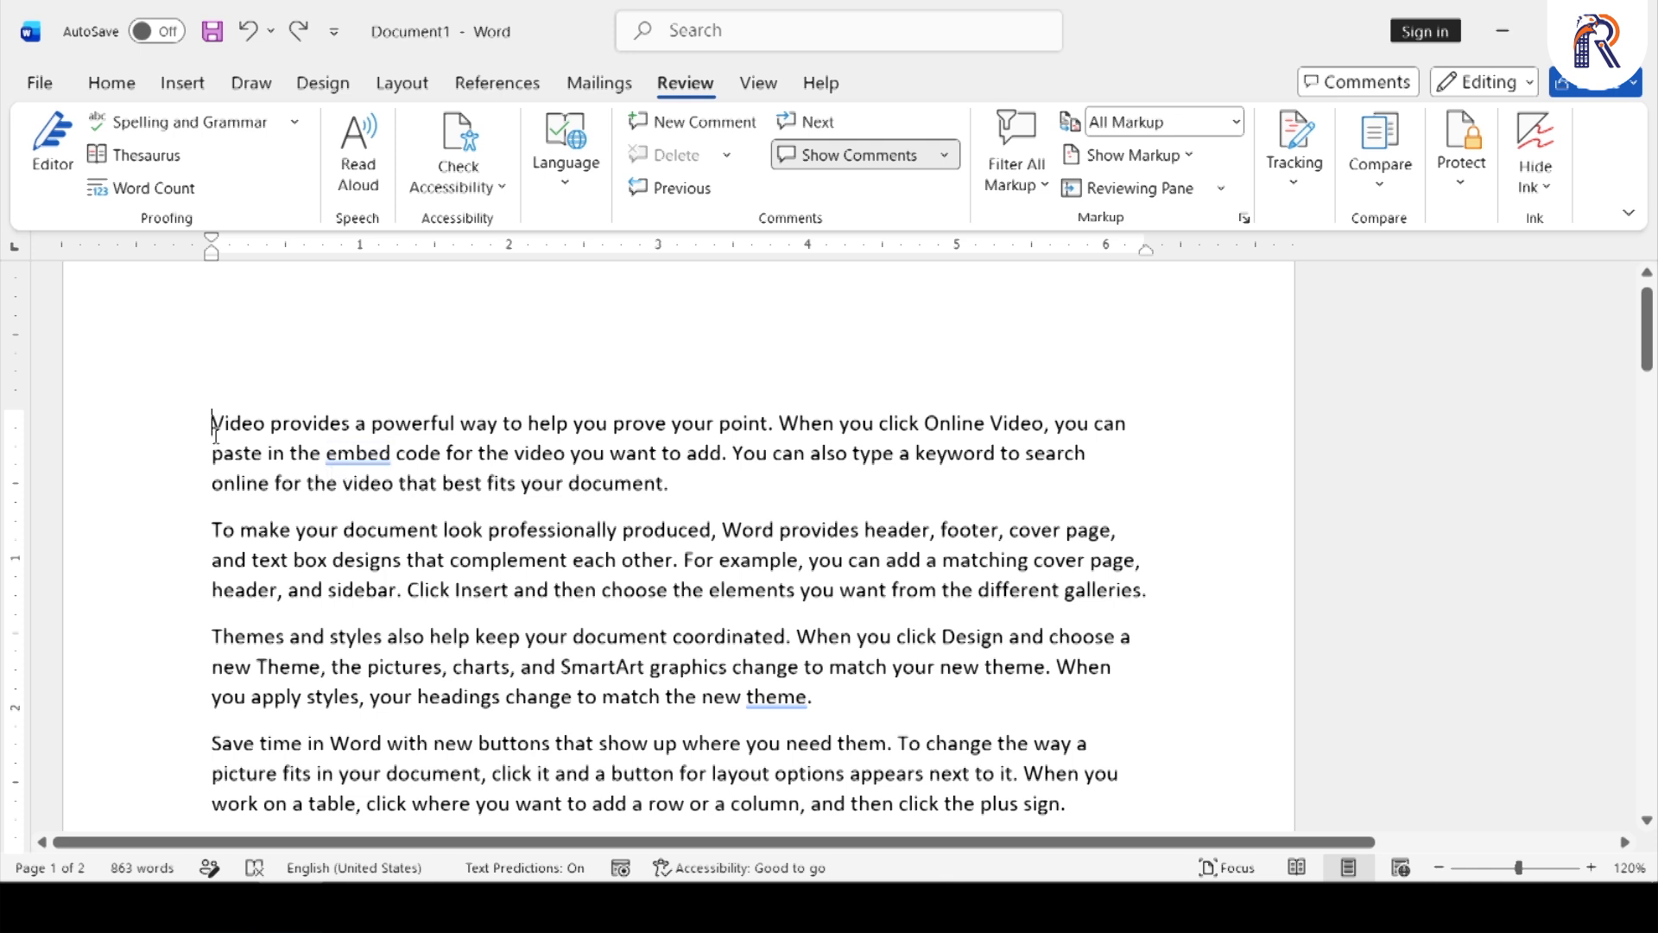
pyautogui.click(817, 124)
pyautogui.moveTo(329, 326)
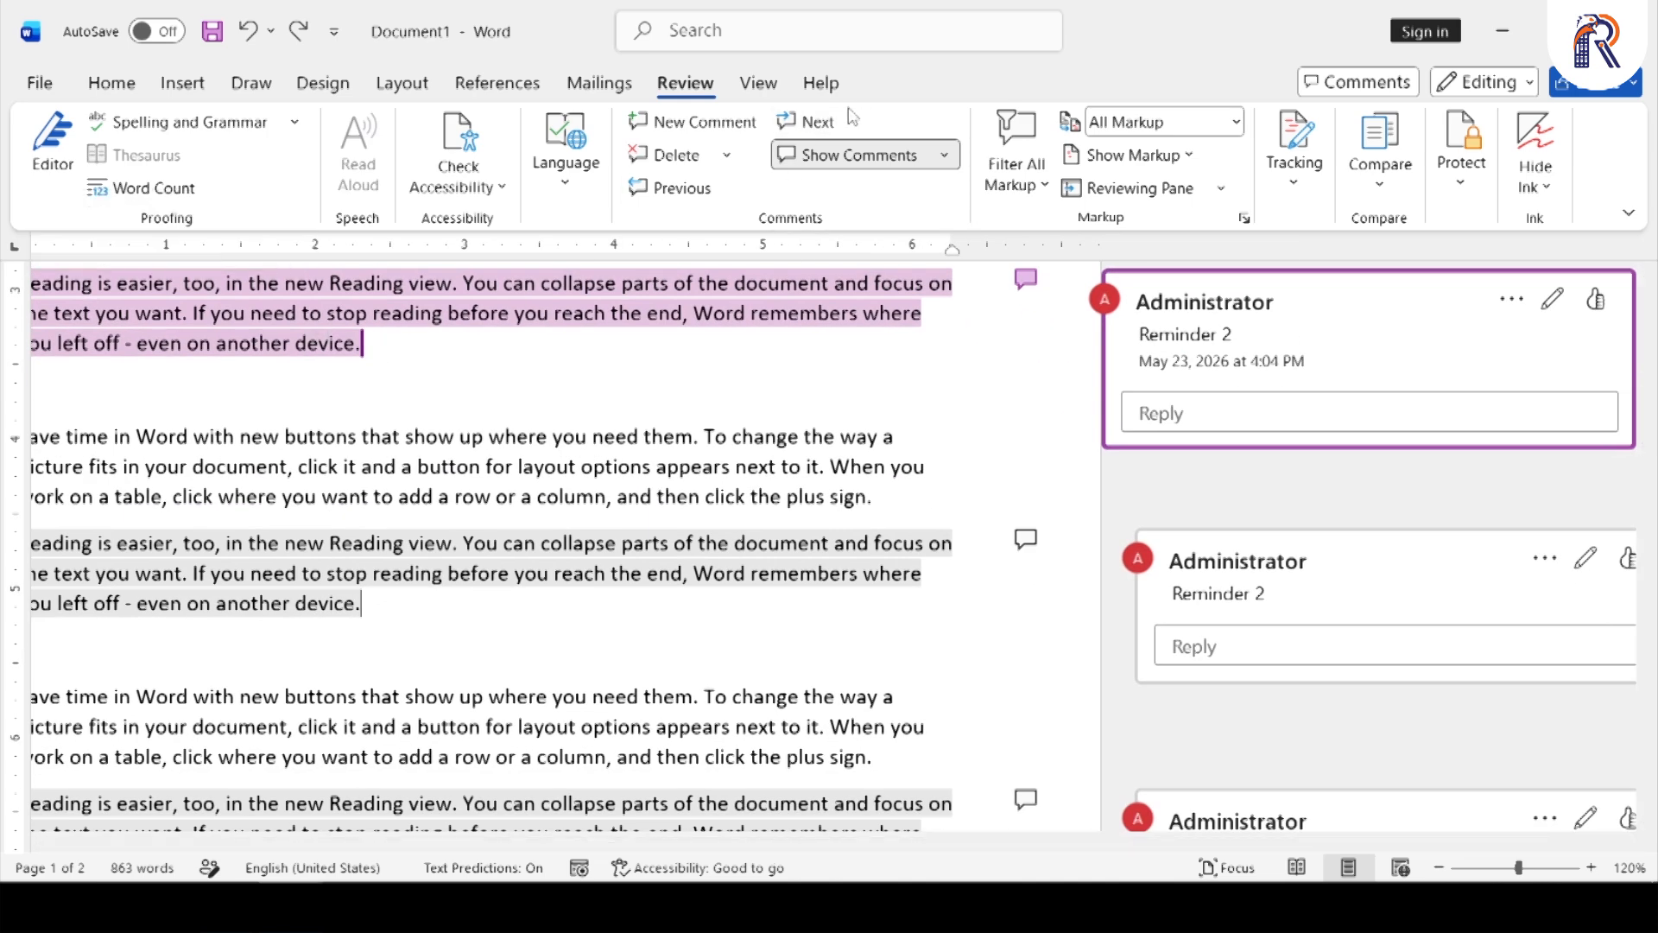
pyautogui.rightClick(348, 290)
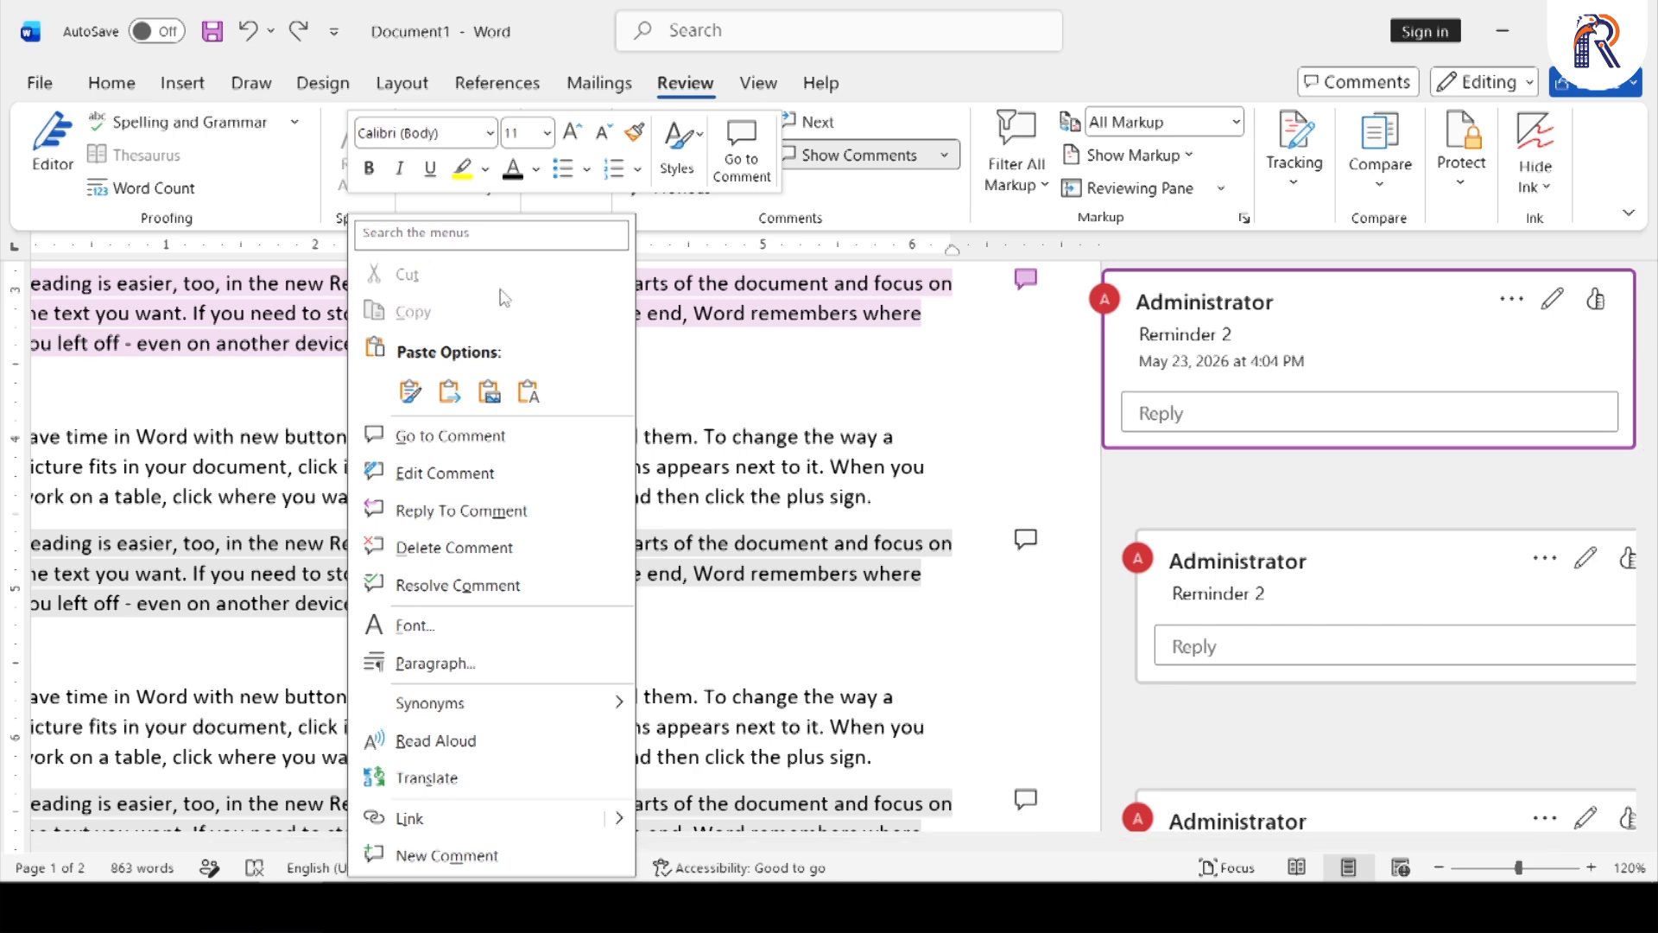
pyautogui.click(462, 436)
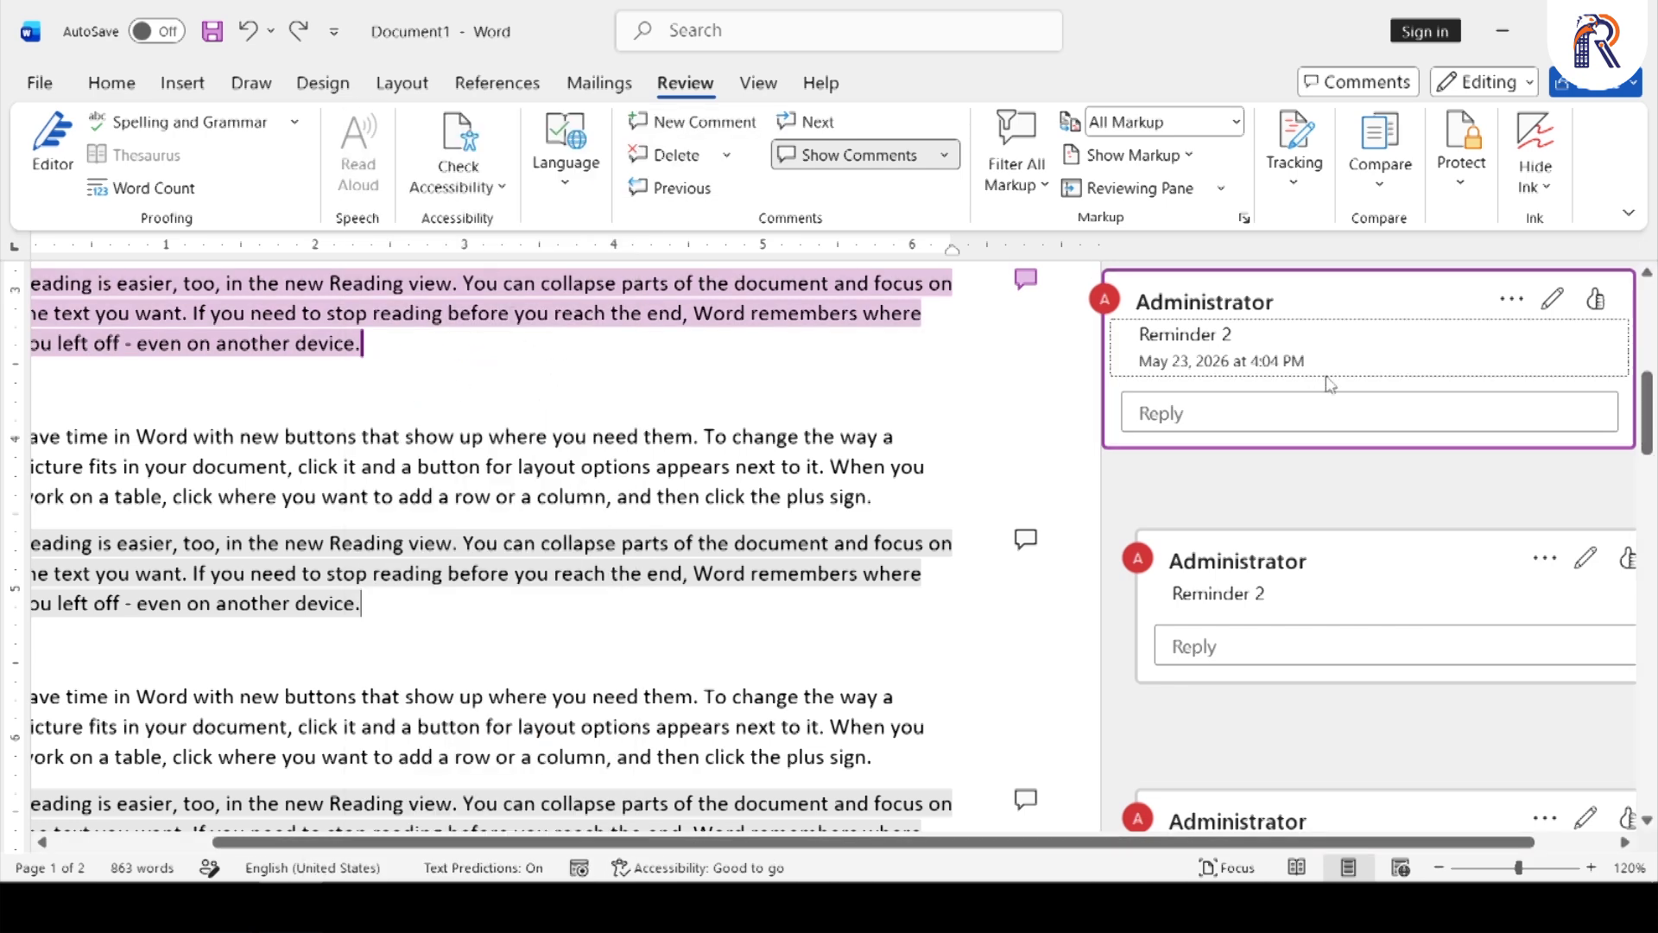
# - Return to the start of the document and jump to the first "Reminder 2" comment with Next
pyautogui.scroll(3, 710, 512)
pyautogui.hotkey('ctrl', 'Home')
pyautogui.scroll(-2, 500, 403)
pyautogui.scroll(6, 500, 403)
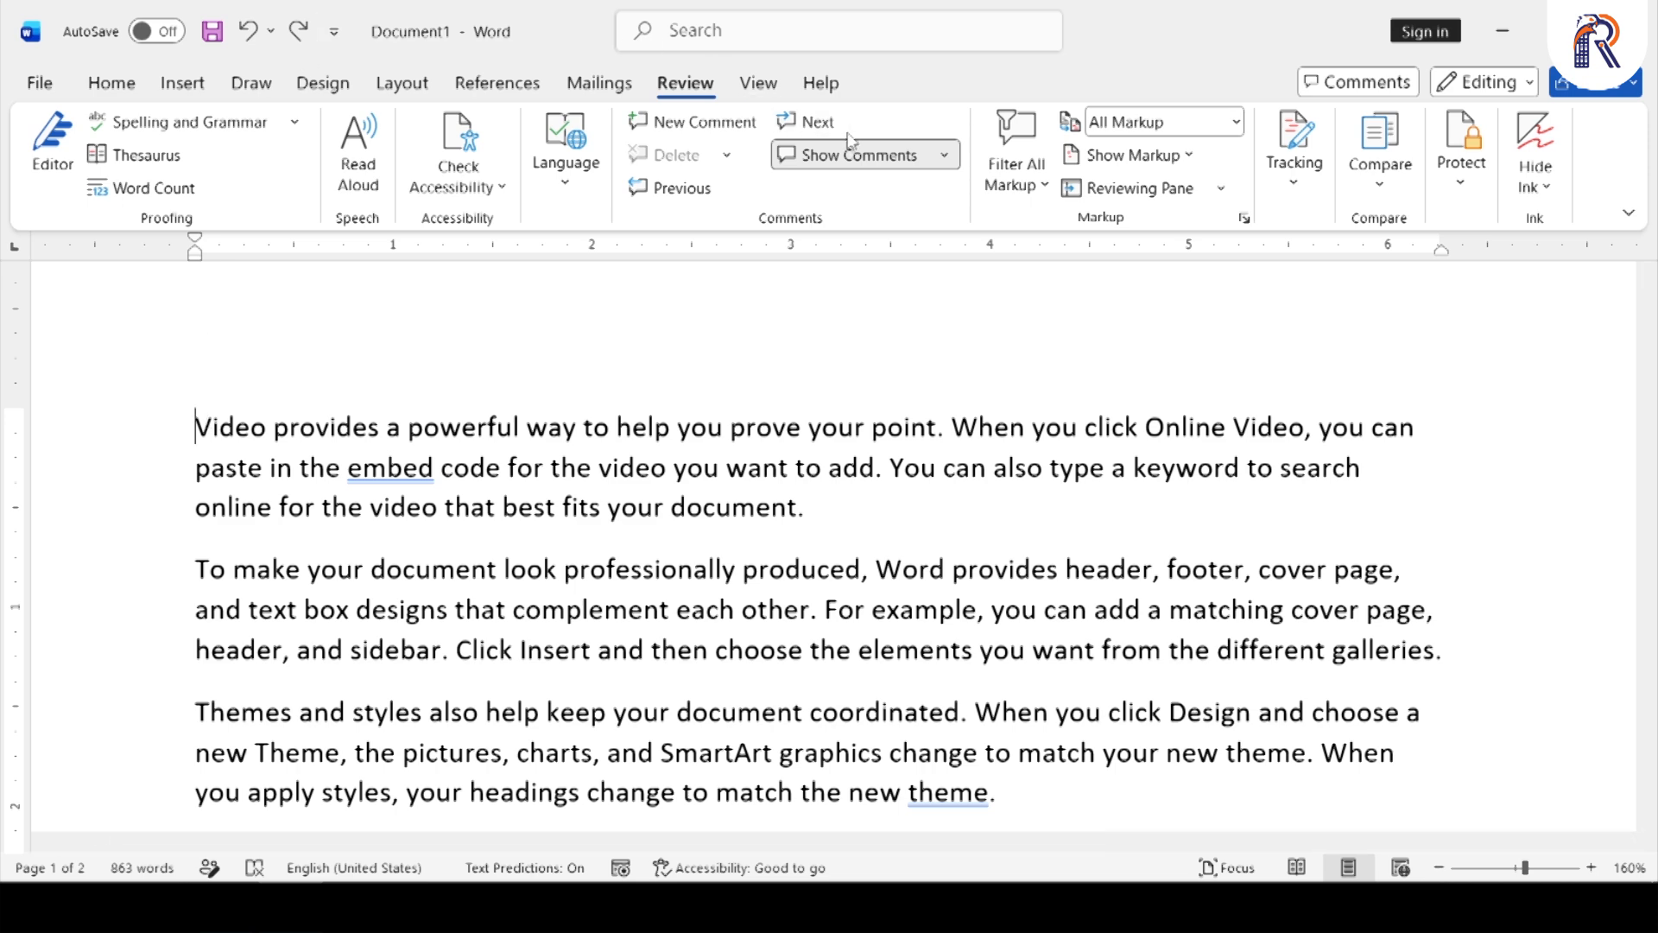
pyautogui.click(818, 121)
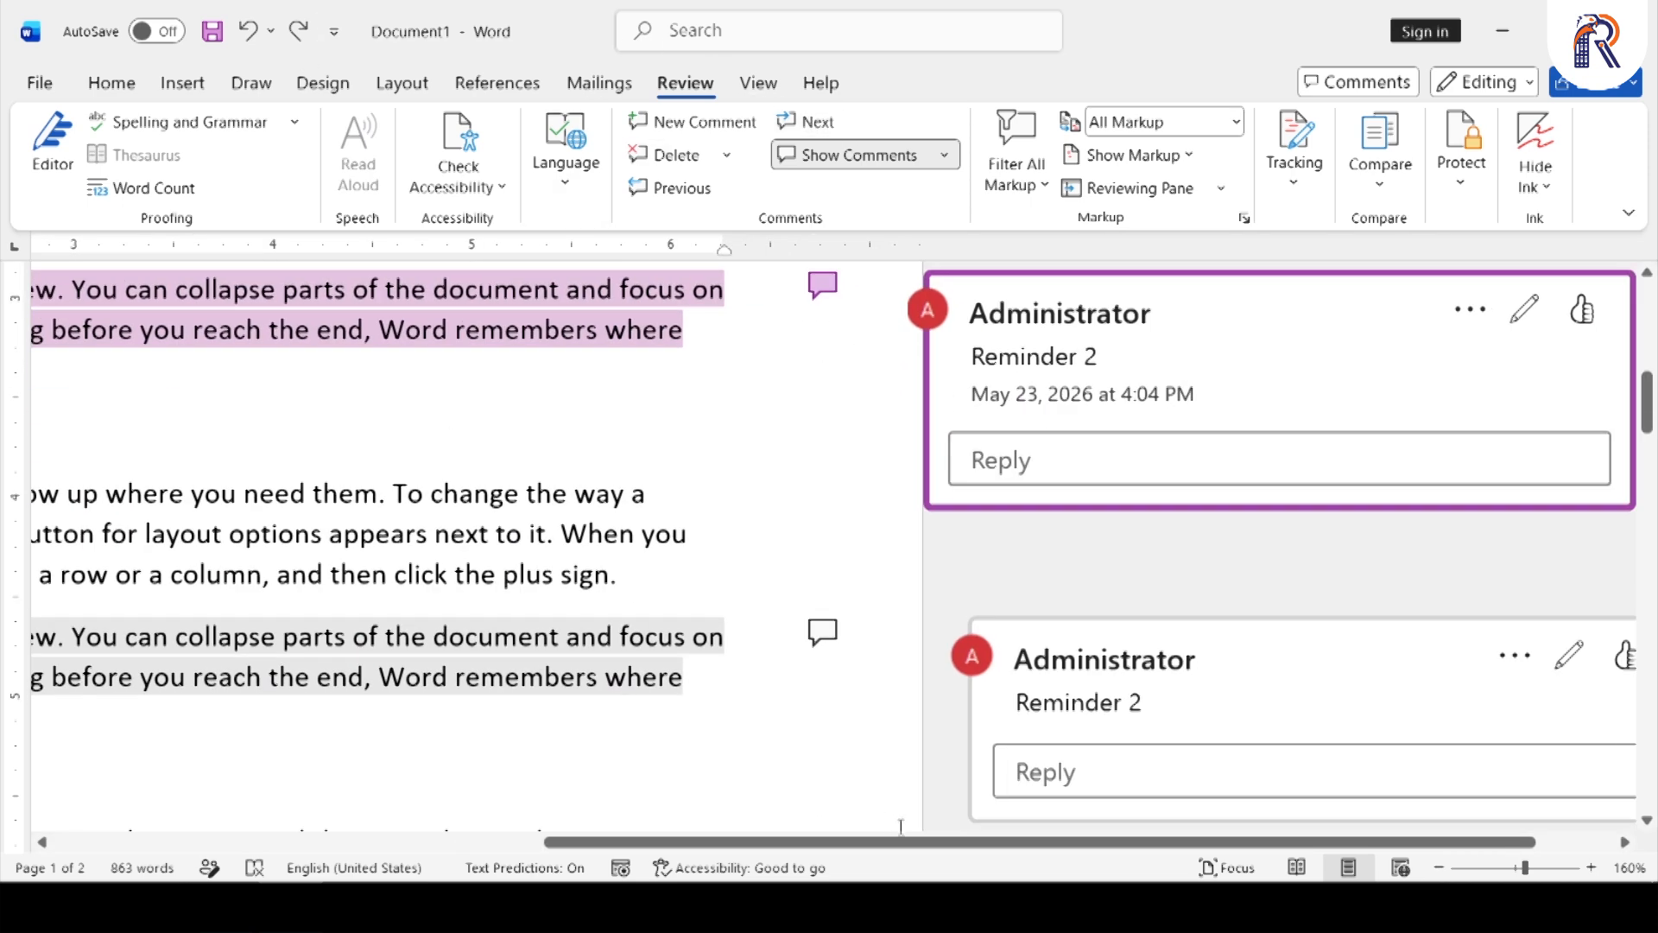
pyautogui.moveTo(902, 842); pyautogui.dragTo(464, 842)
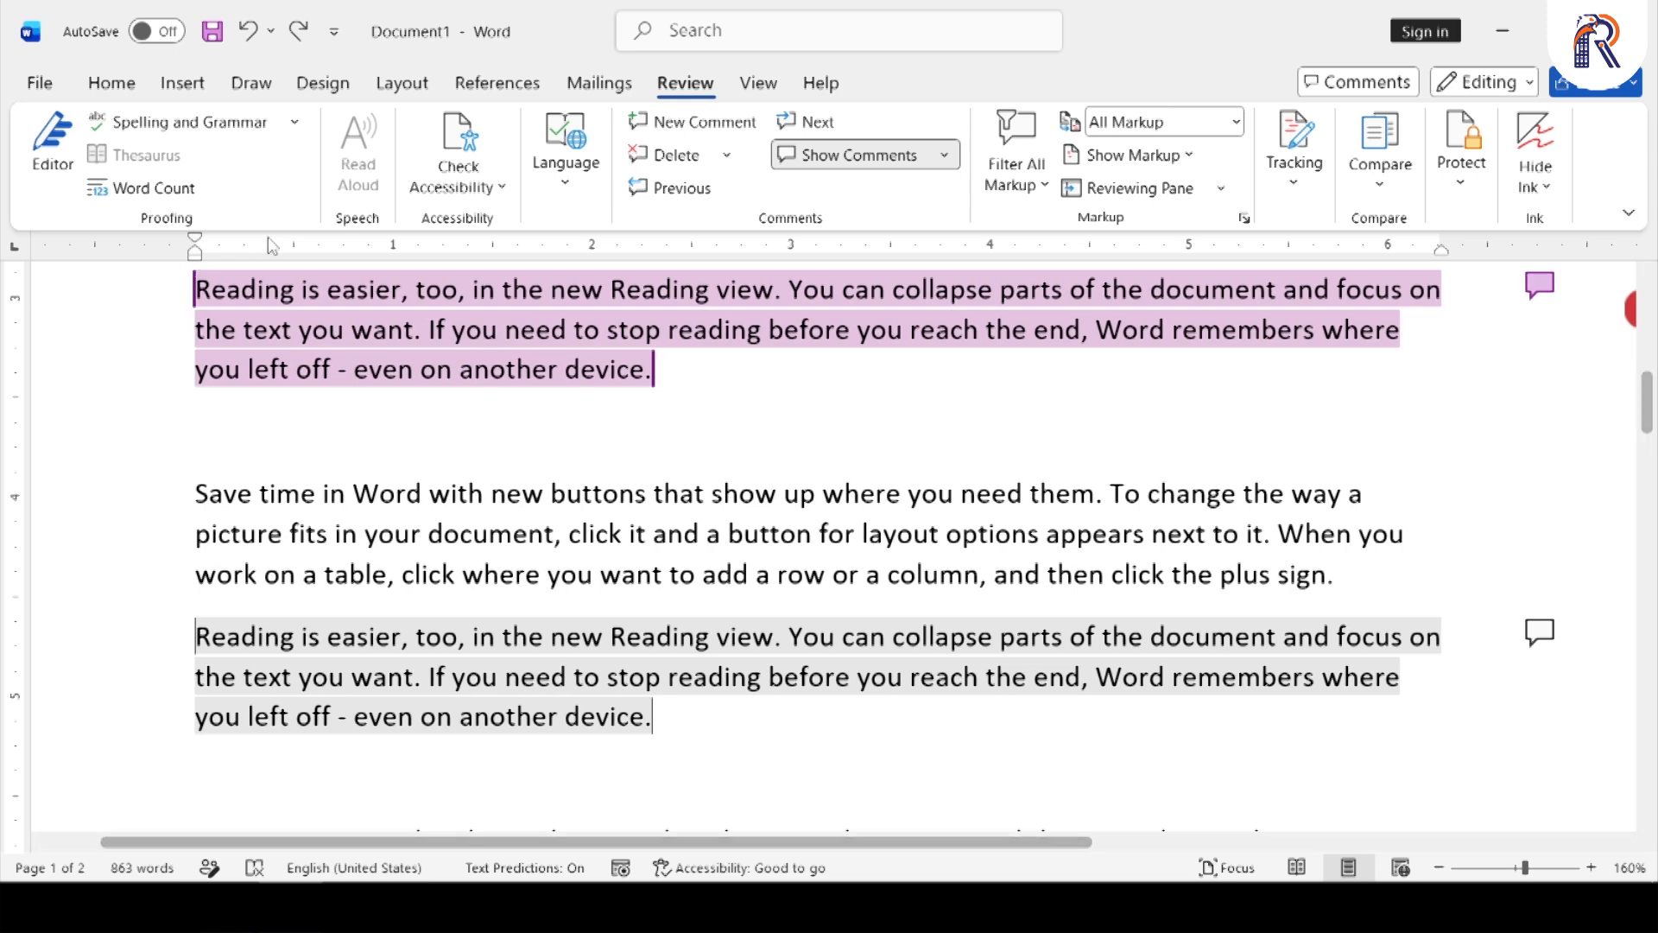
pyautogui.scroll(-6, 418, 352)
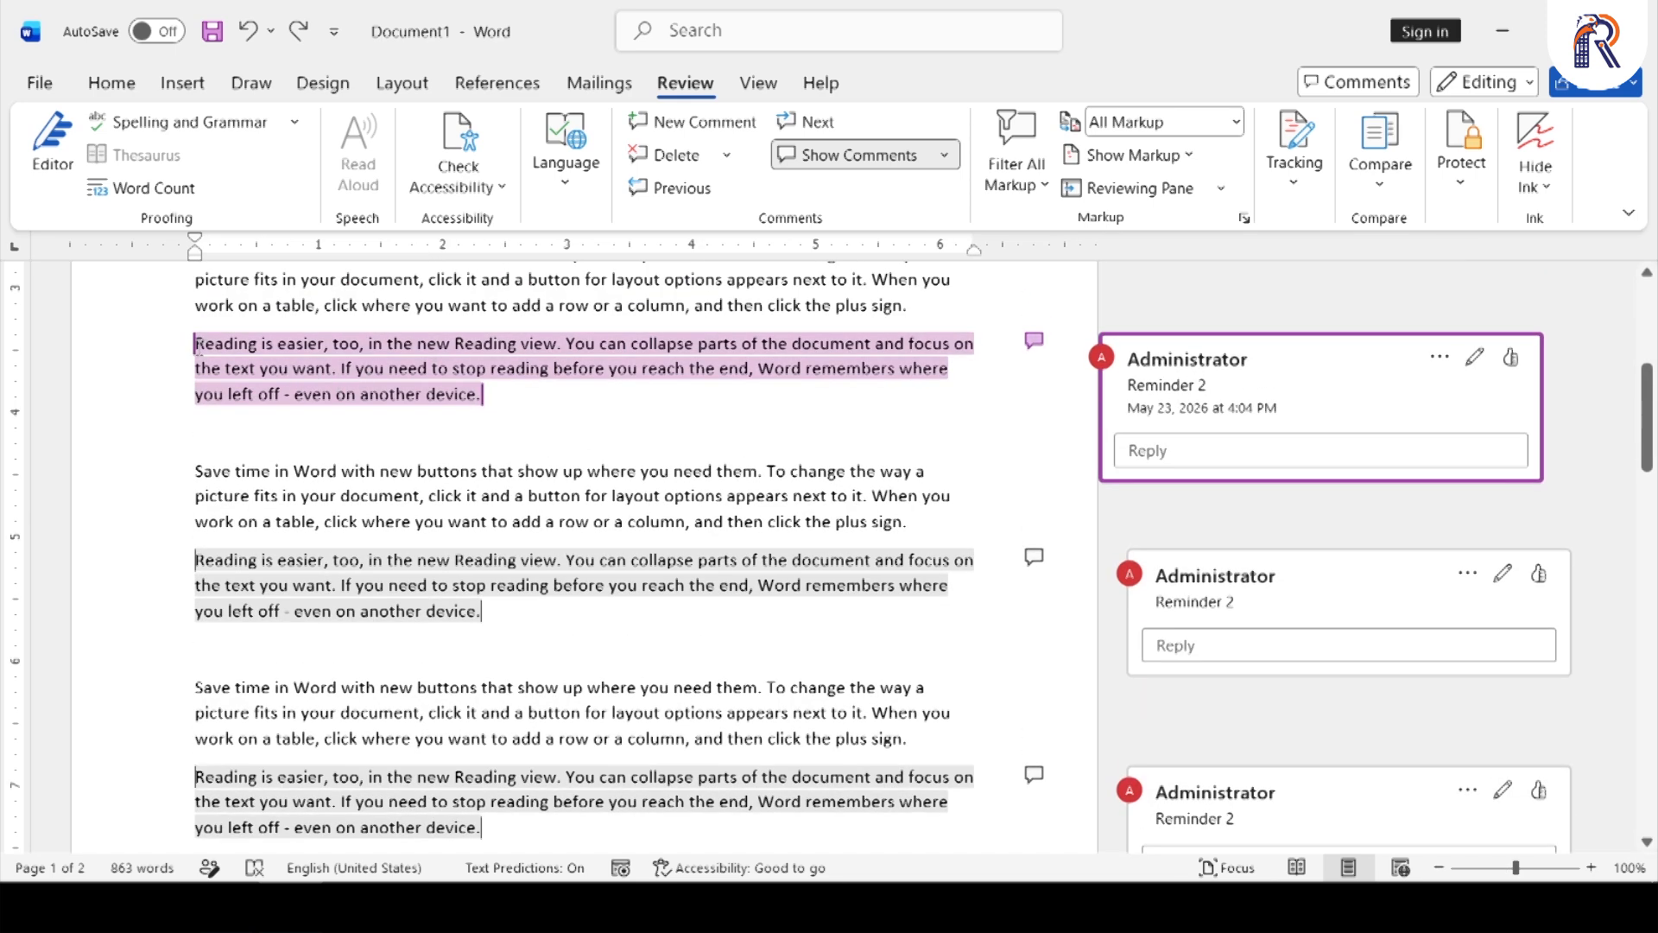
# - Use Go to Comment on the first highlighted paragraph to focus its "Reminder 2" comment
pyautogui.click(199, 345)
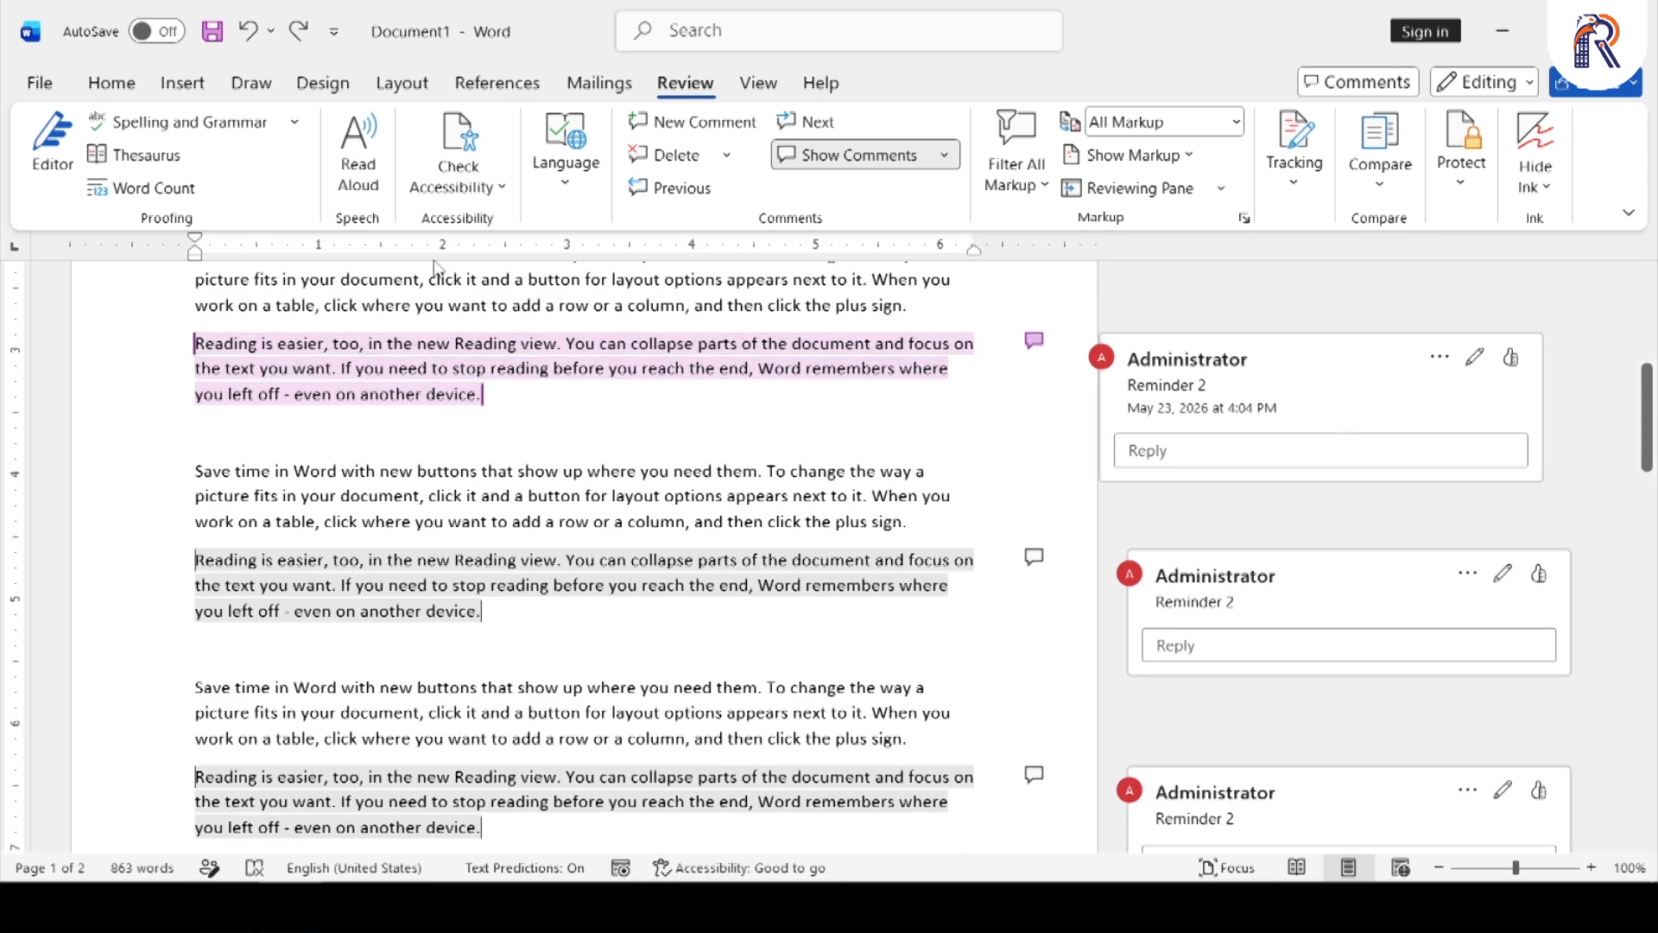
pyautogui.rightClick(309, 354)
pyautogui.click(429, 442)
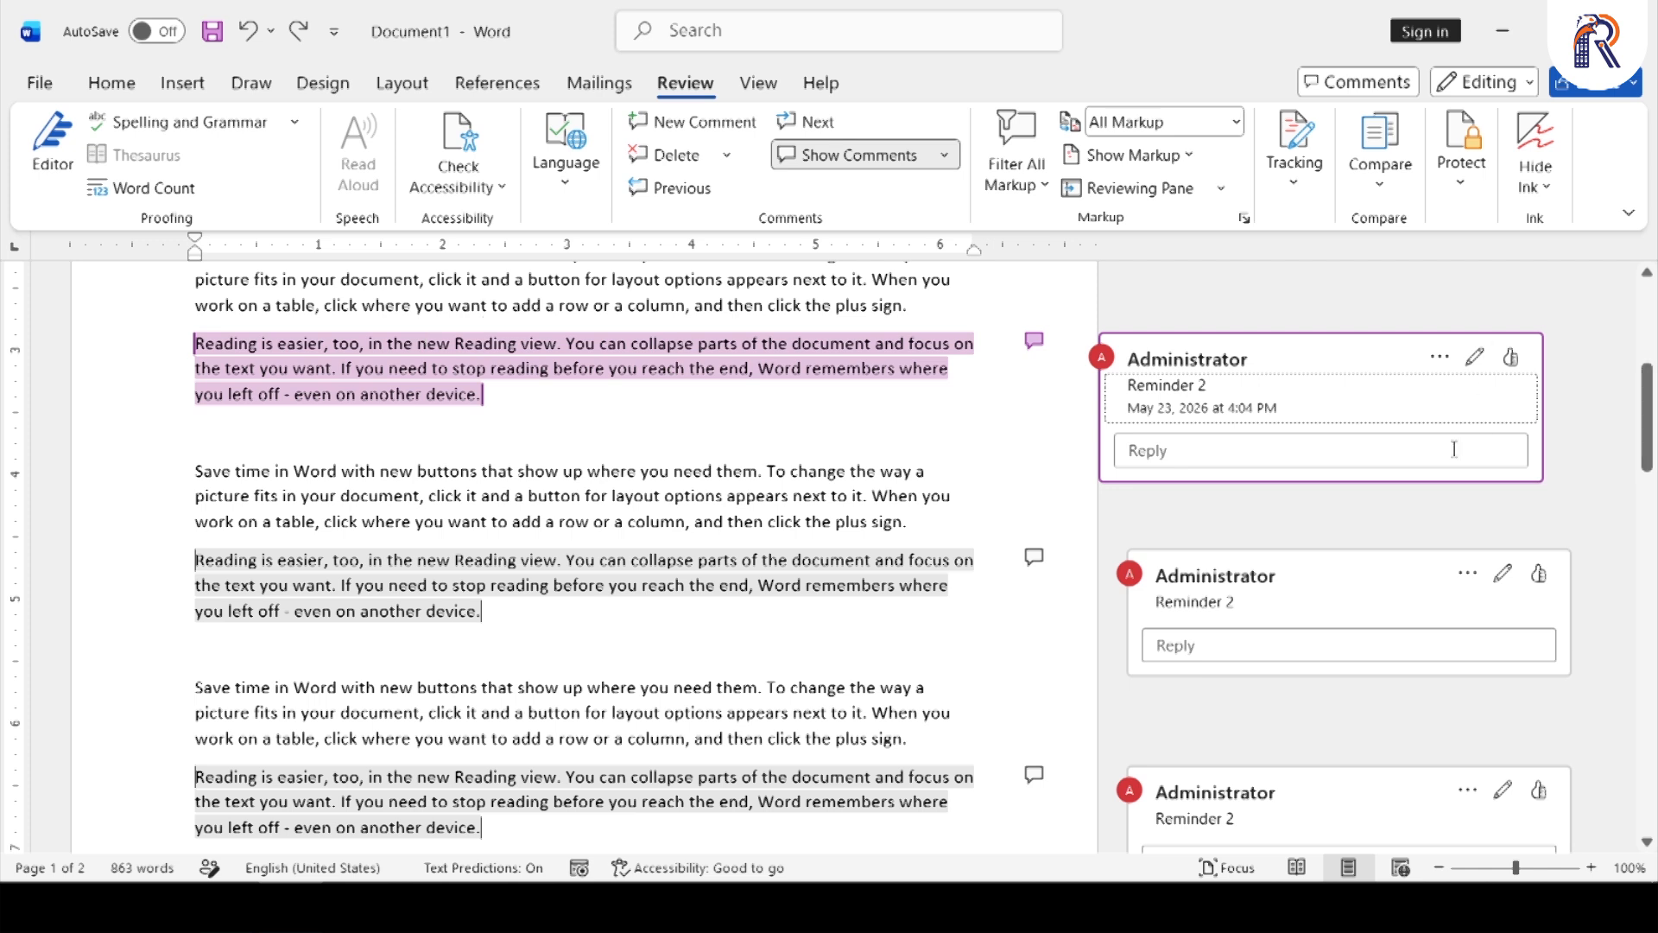
pyautogui.click(1257, 393)
# - Edit the "Reminder 2" comment on the first highlighted paragraph so that it reads "Reminder edit"
pyautogui.rightClick(340, 336)
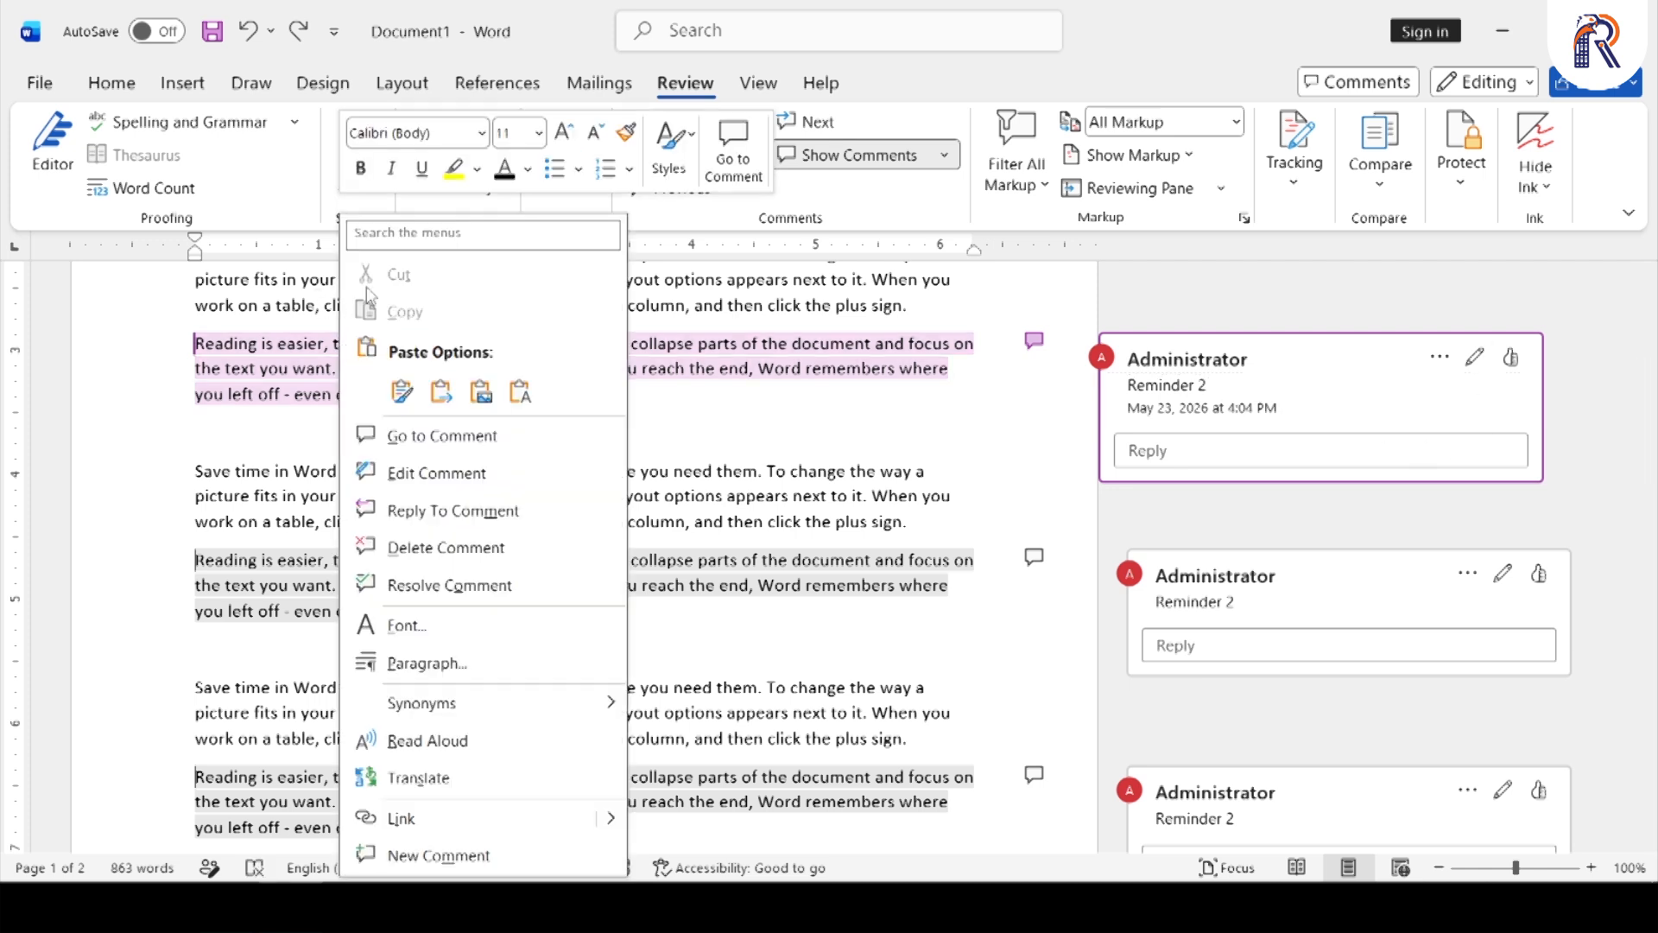
pyautogui.click(465, 475)
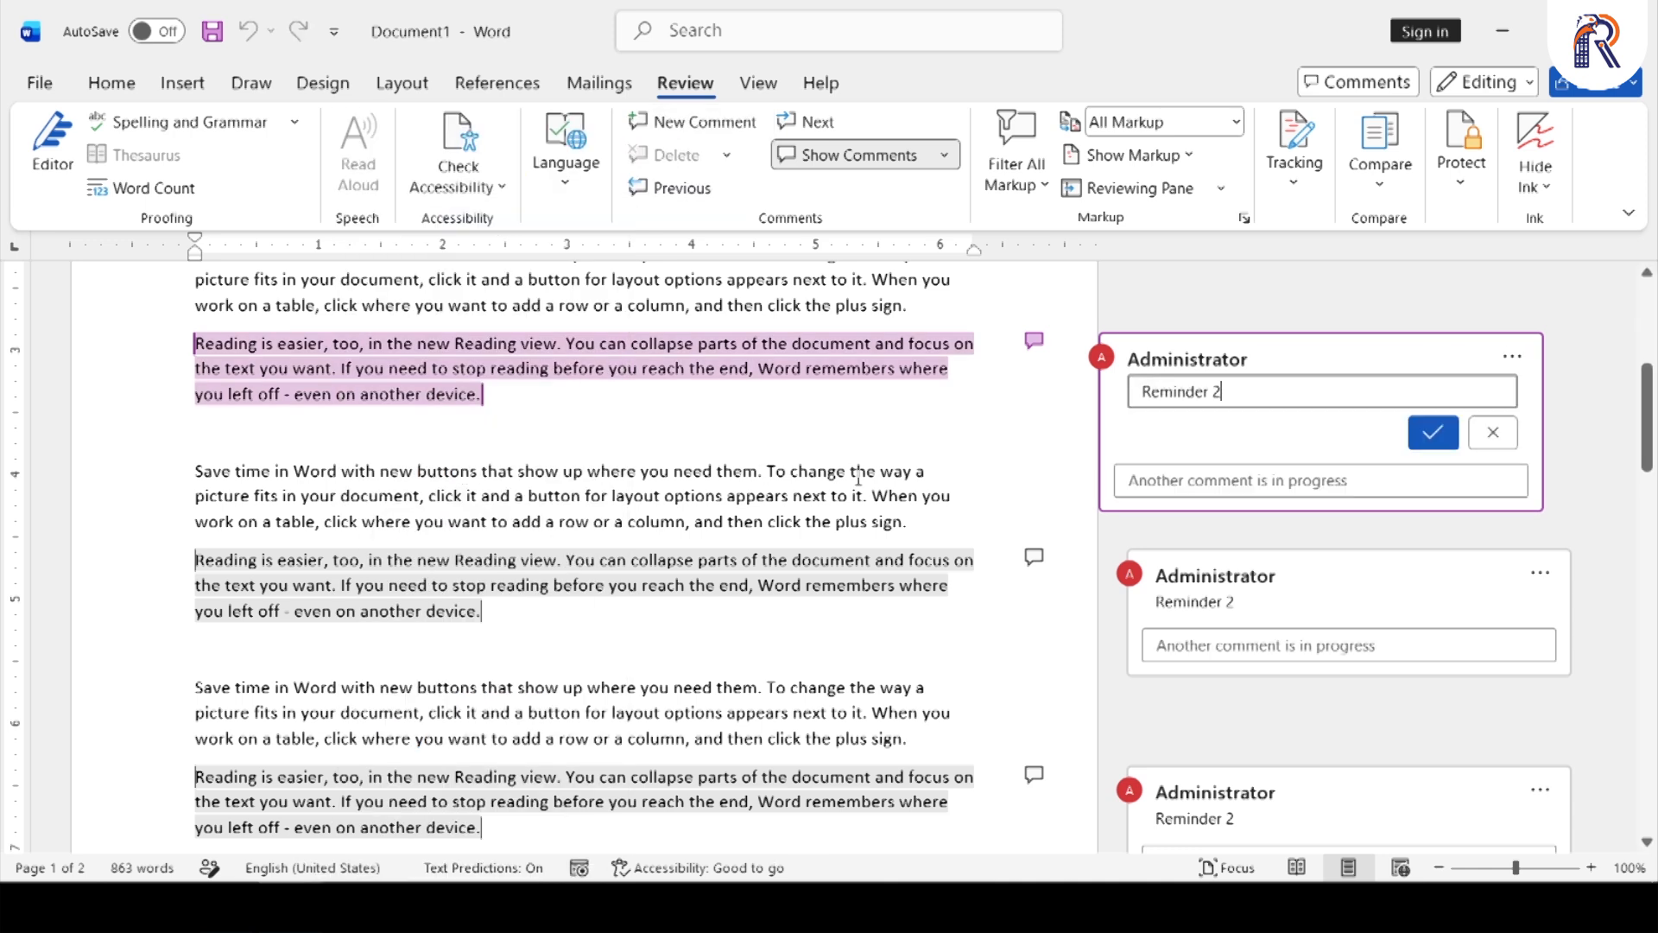
pyautogui.press('BackSpace')
pyautogui.write('edit')
pyautogui.click(1432, 432)
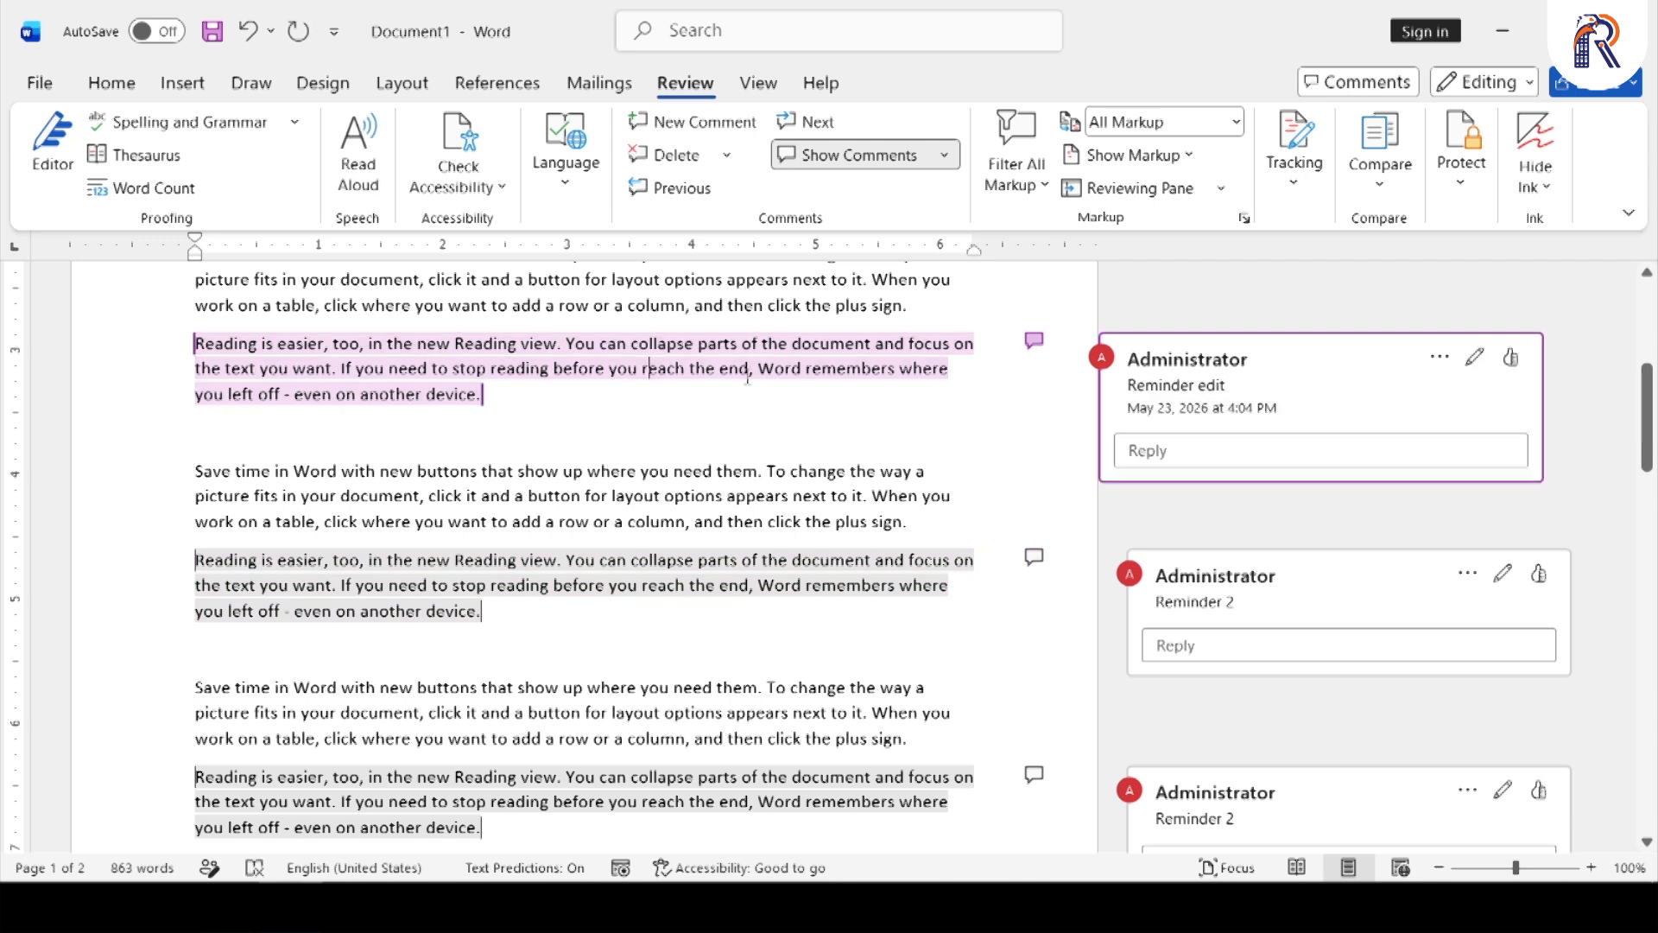
# - Edit the same comment again so that its text reads "Reminder edit 3"
pyautogui.click(1474, 356)
pyautogui.write('3')
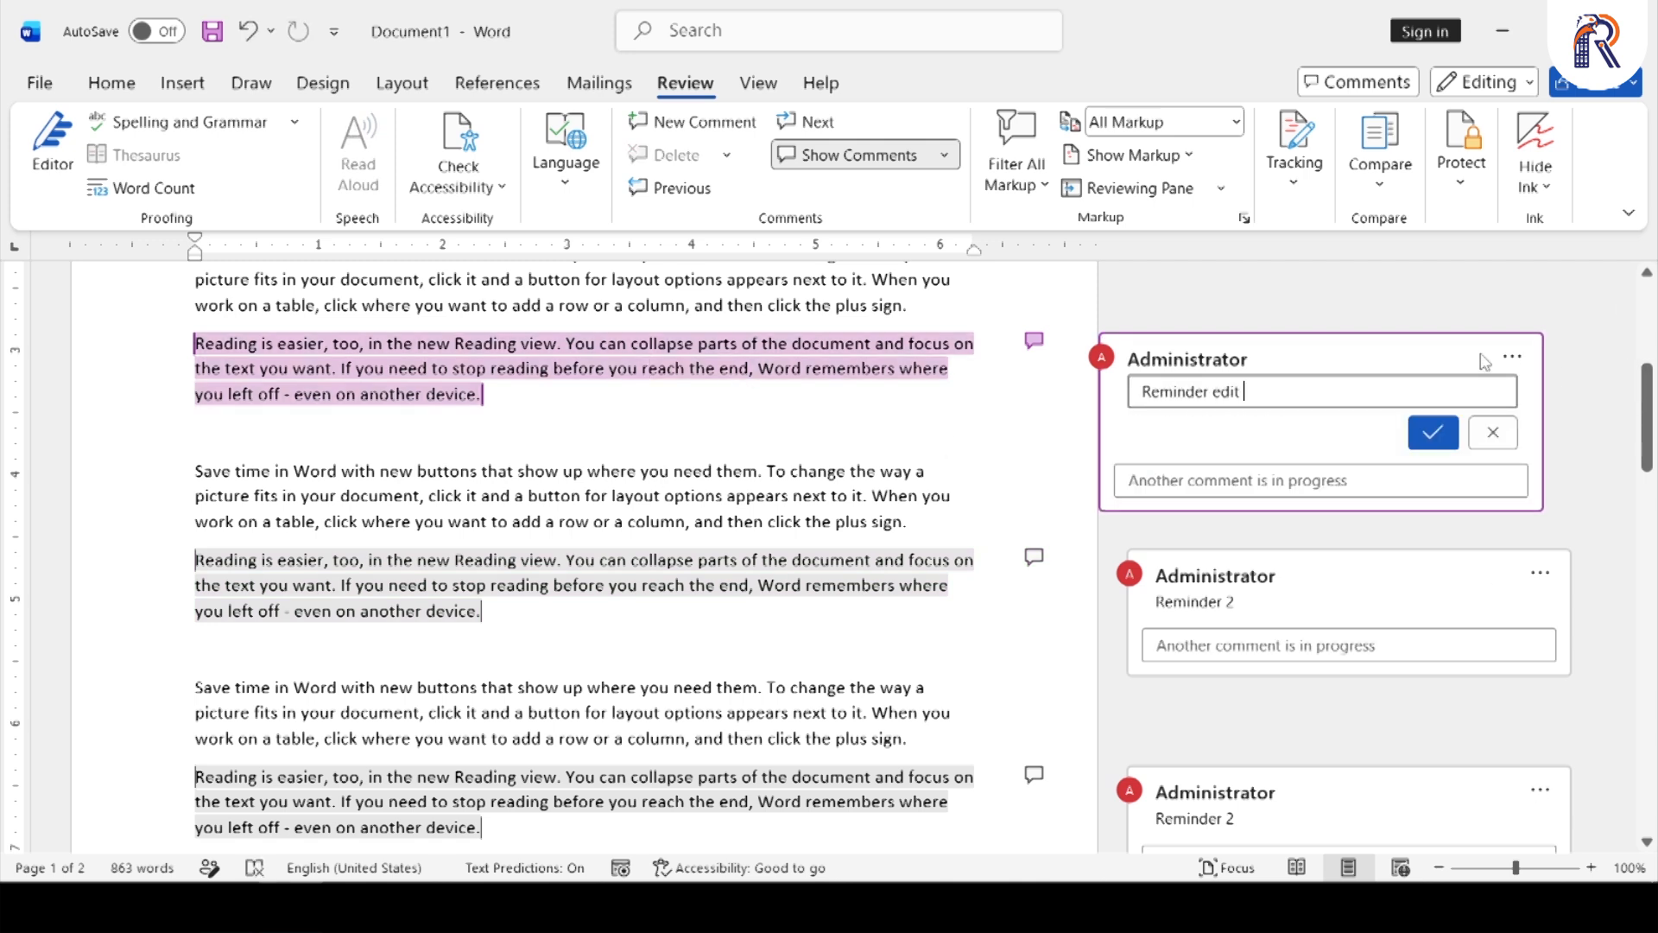
pyautogui.click(1434, 431)
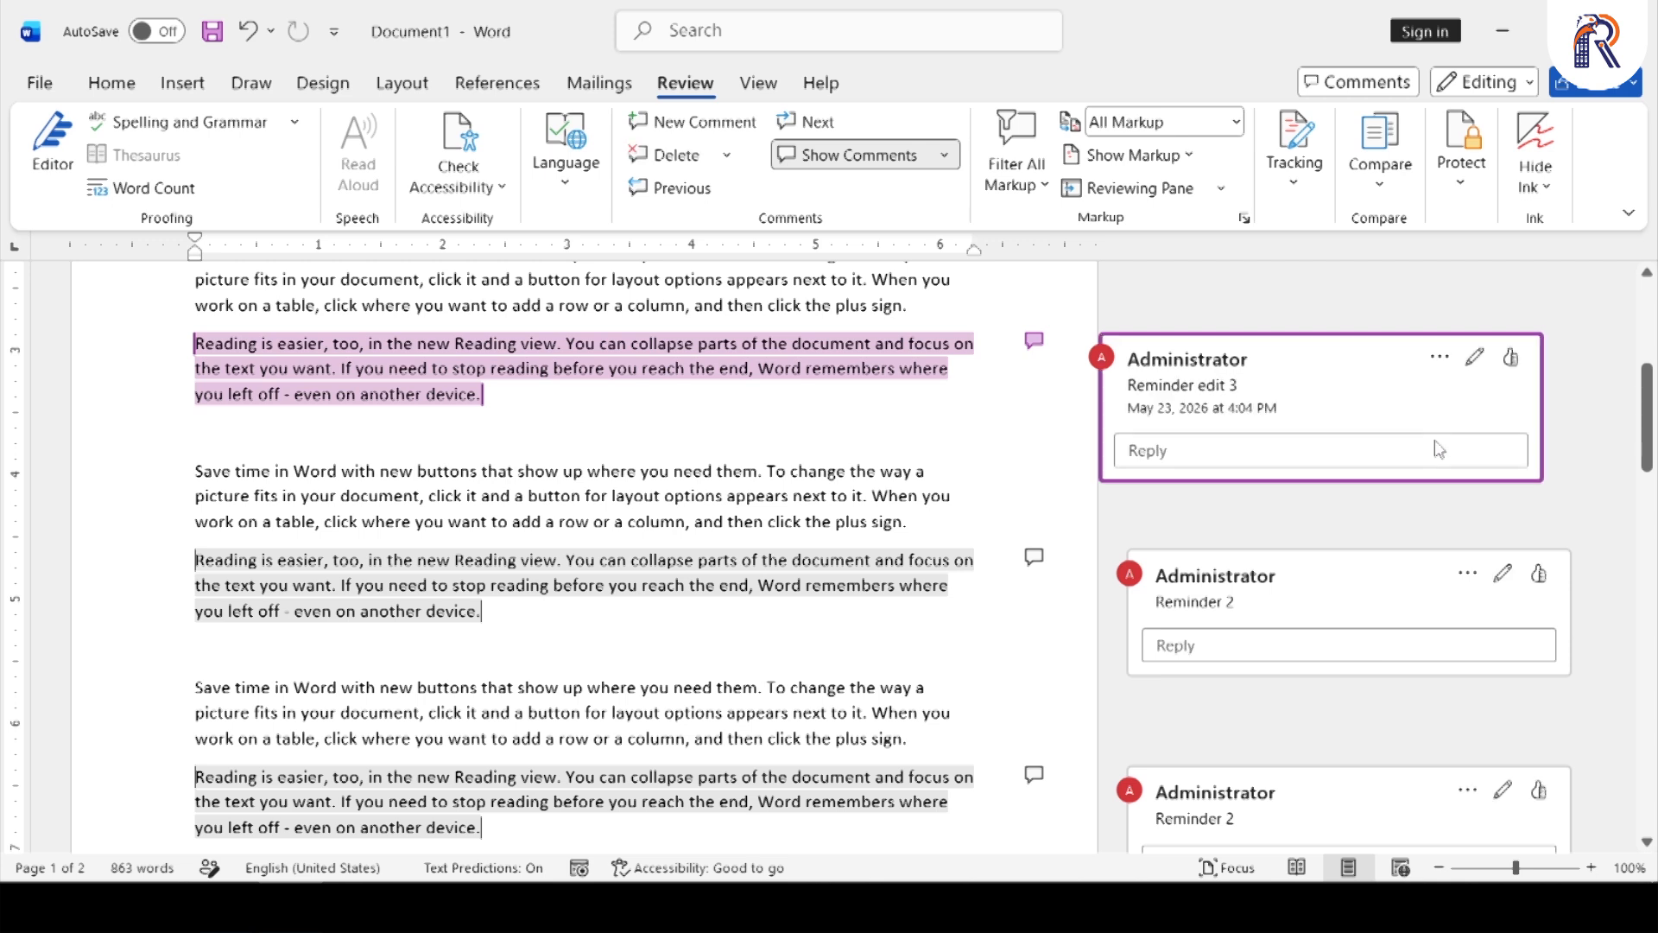
# - Reply "abc" to the "Reminder edit 3" comment and post the reply
pyautogui.rightClick(400, 367)
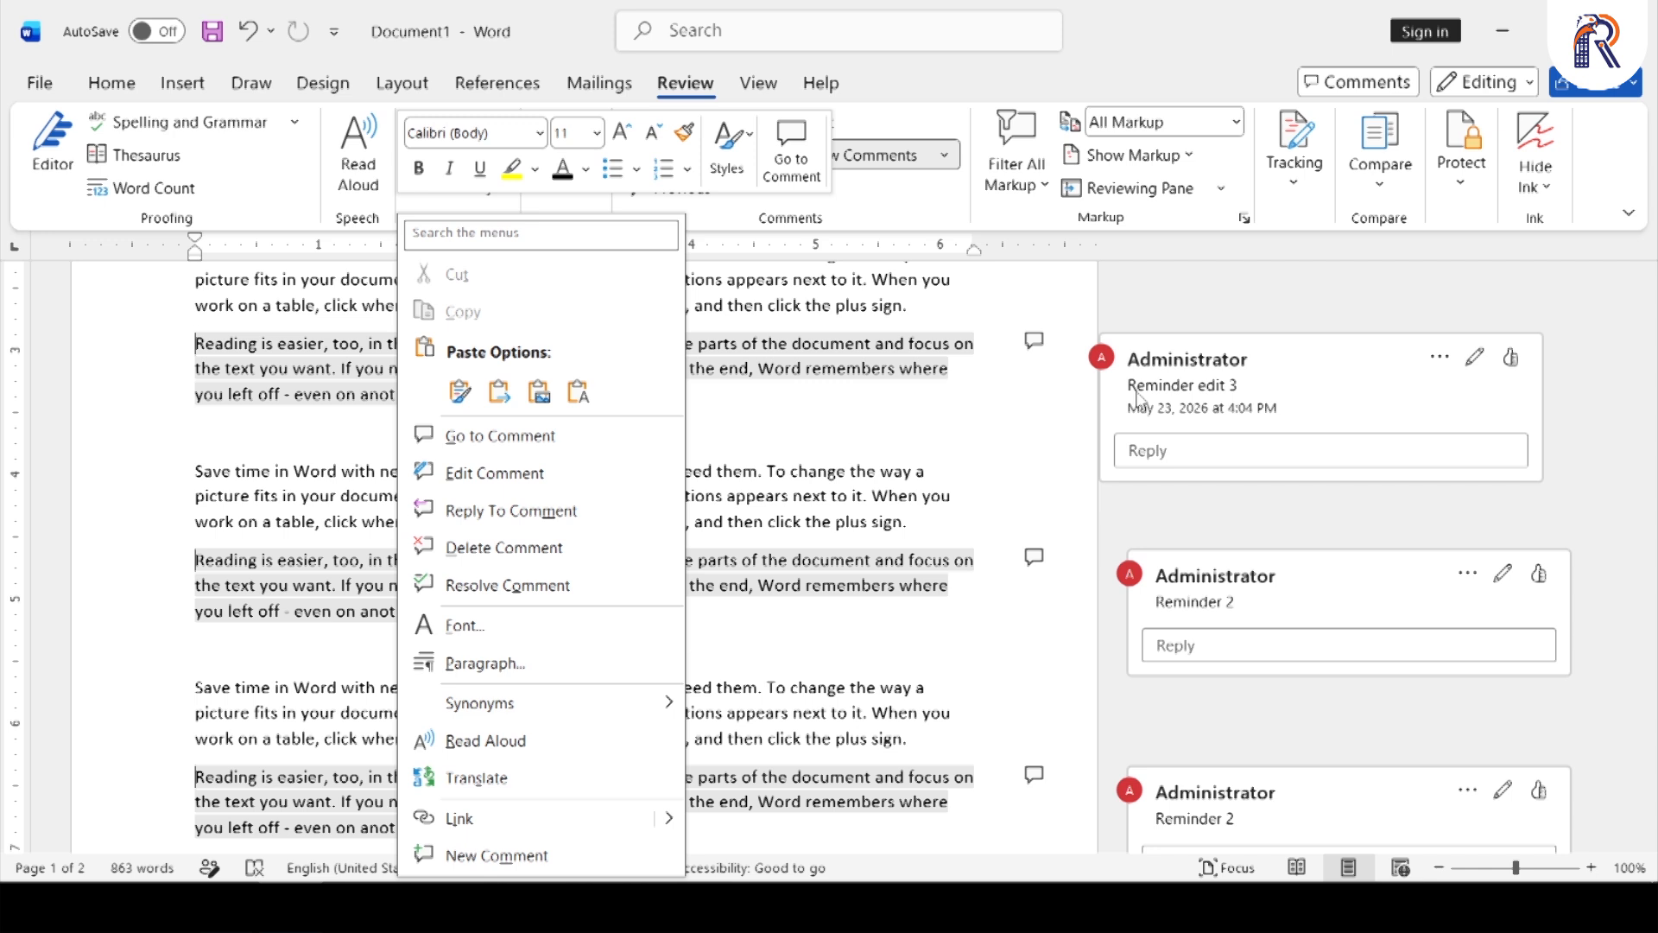
pyautogui.click(525, 518)
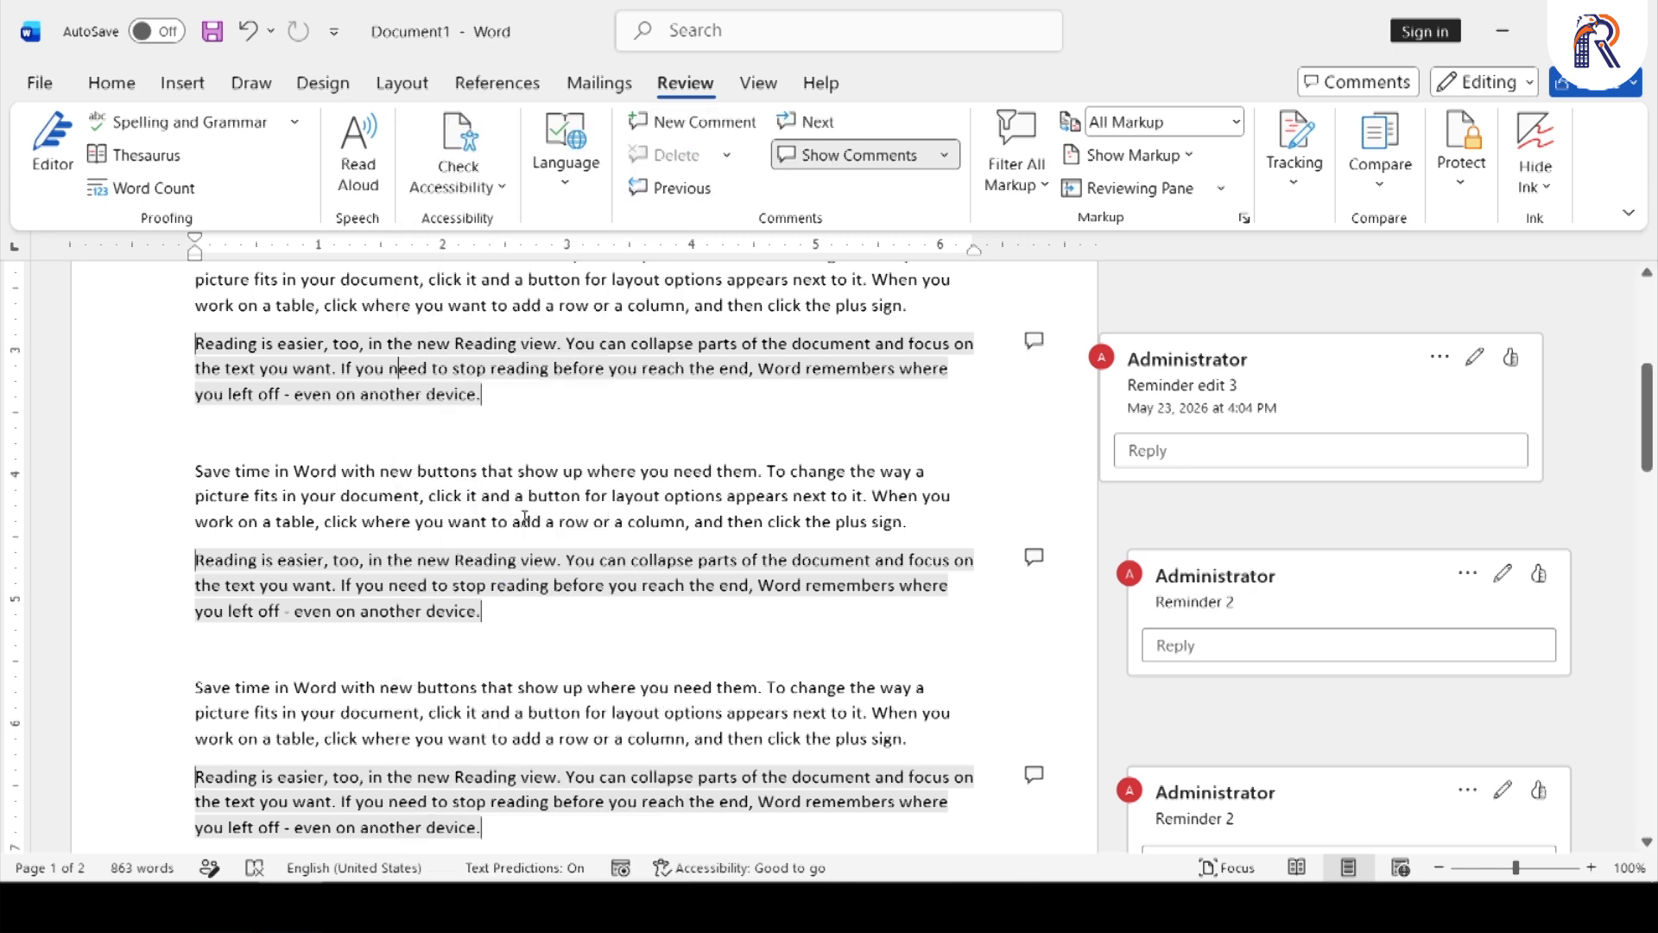
pyautogui.click(1322, 449)
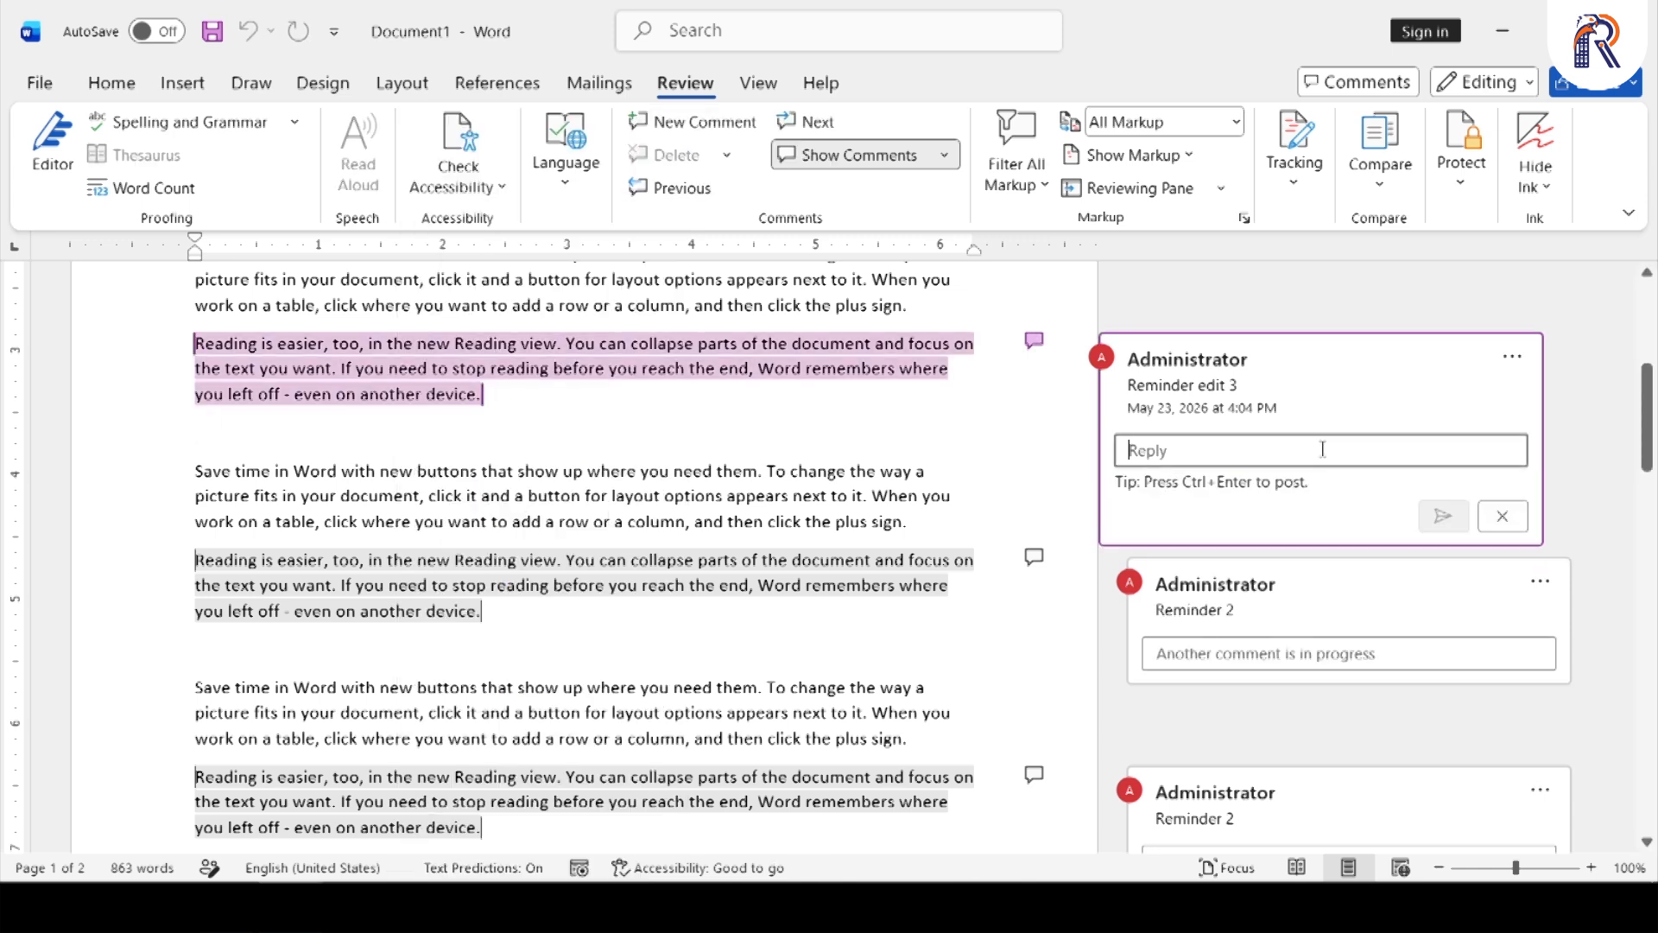
pyautogui.write('abc')
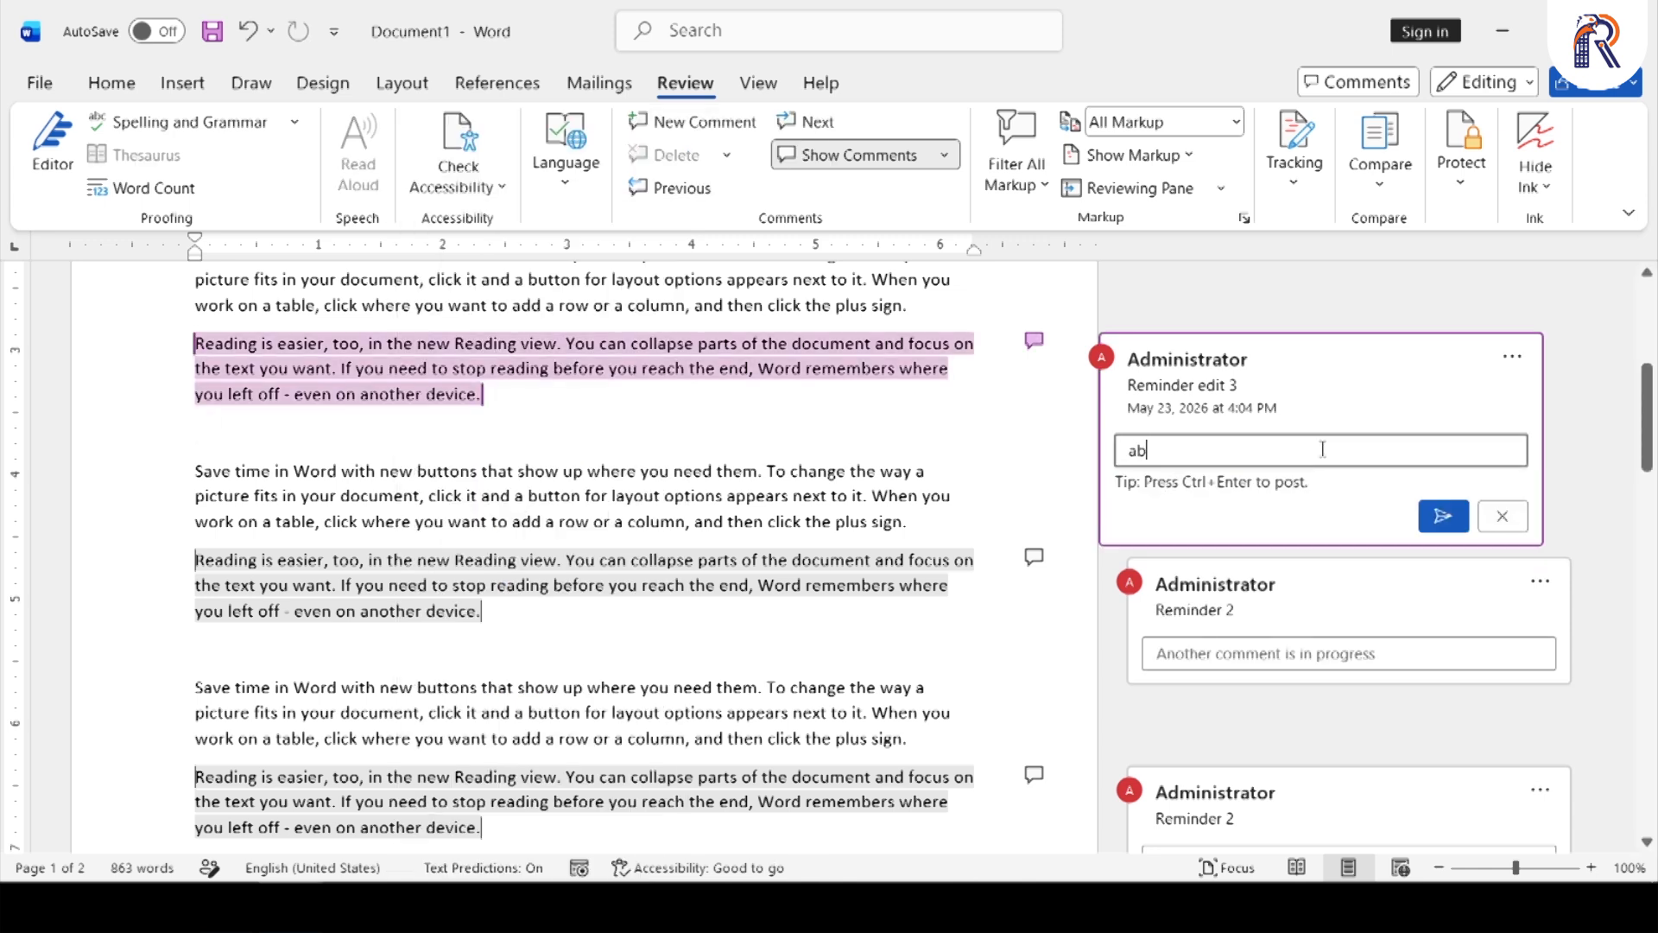
pyautogui.click(1443, 516)
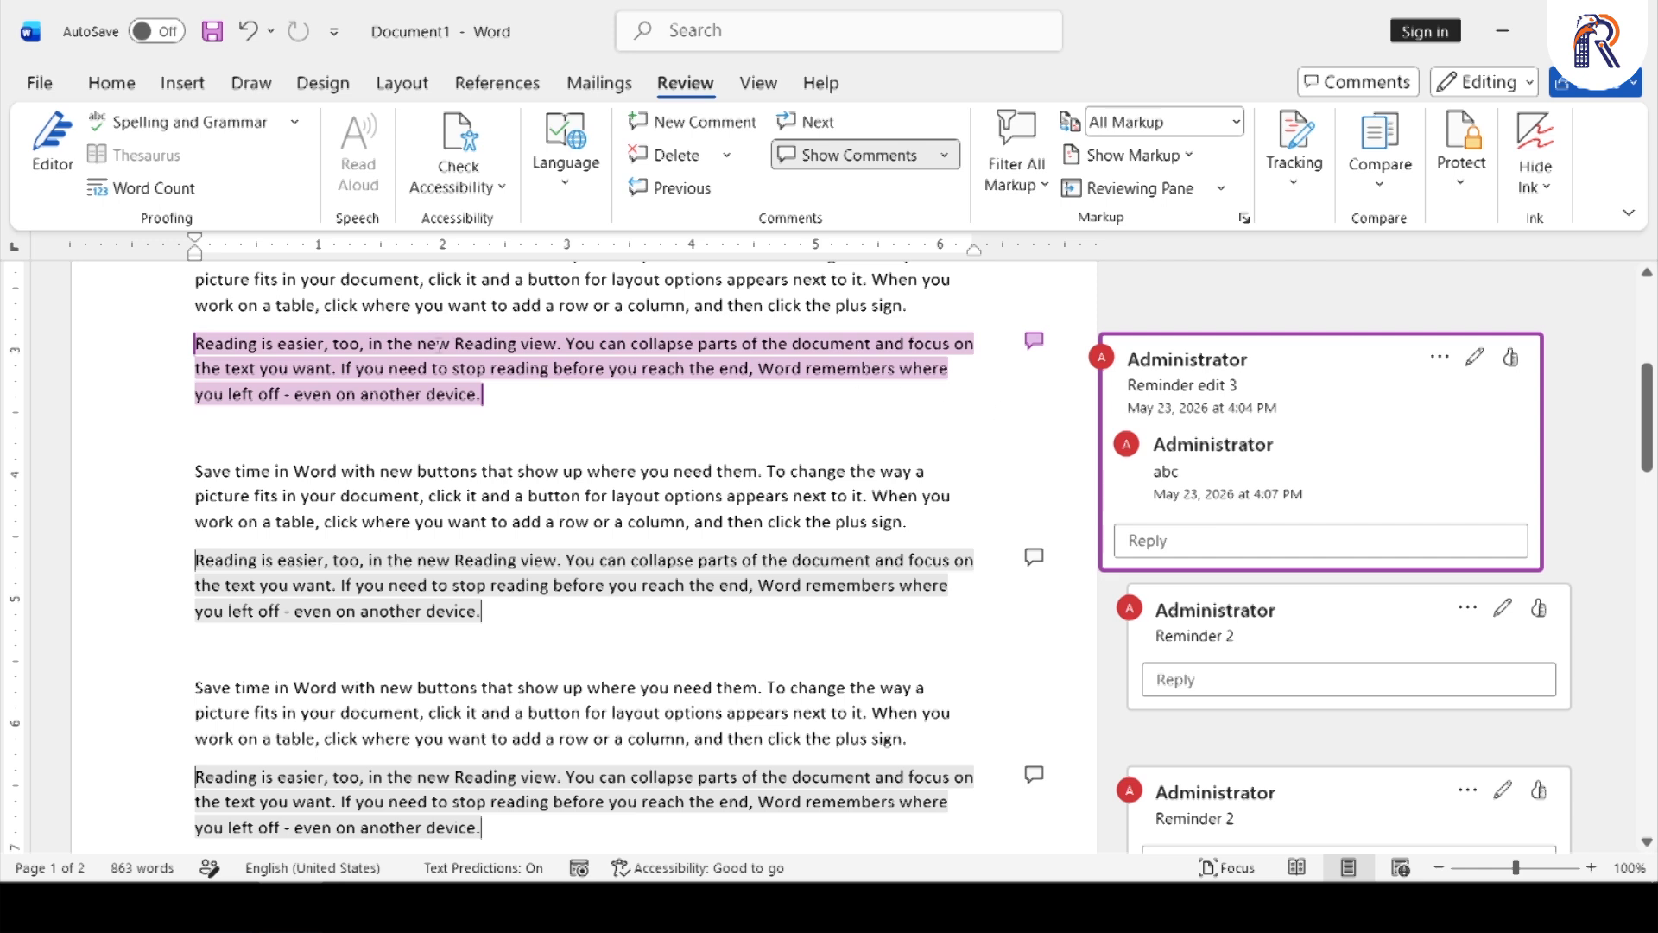
# - Delete the "Reminder edit 3" comment with its reply and place the cursor in the next commented paragraph
pyautogui.rightClick(424, 347)
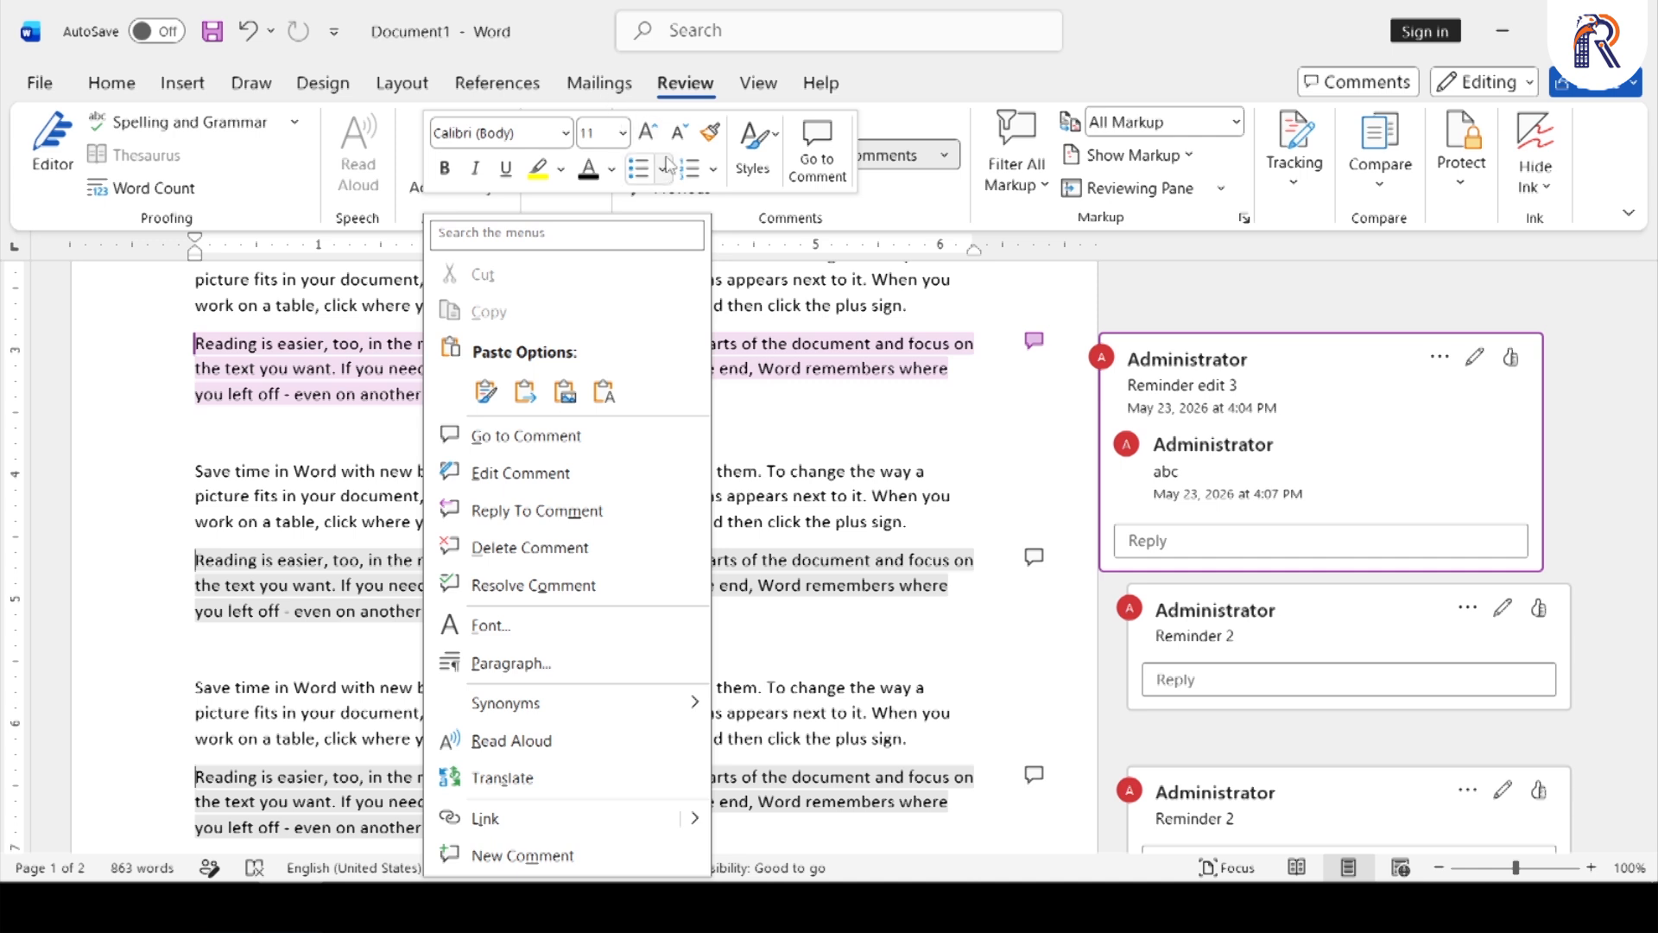
pyautogui.click(544, 548)
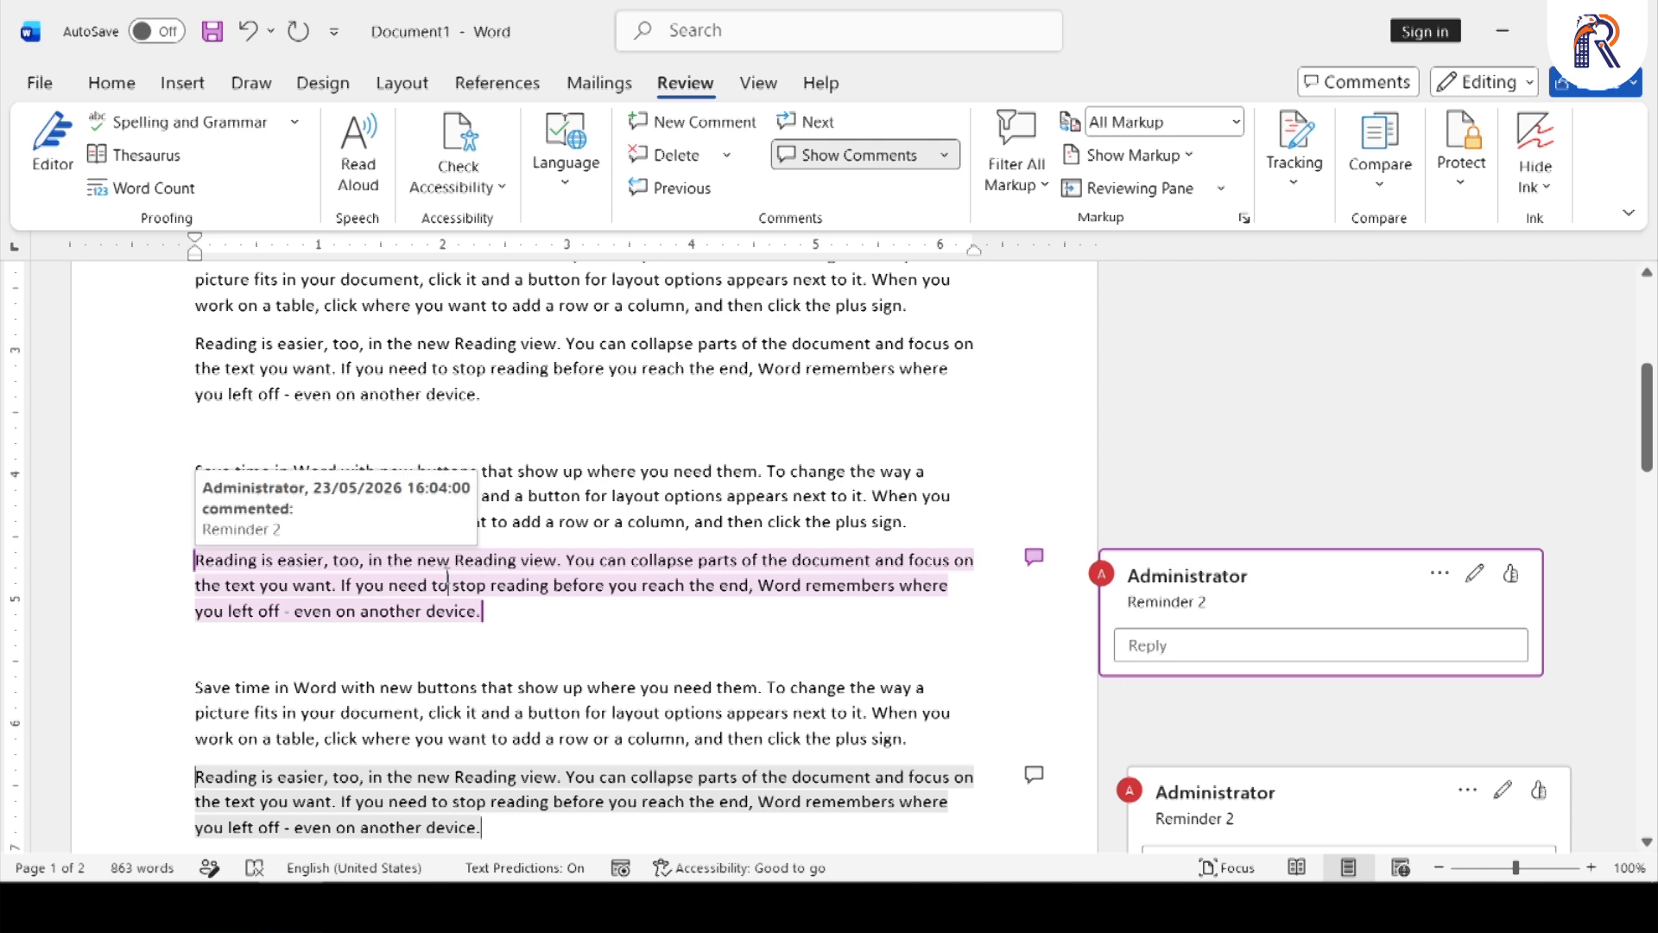
pyautogui.click(447, 580)
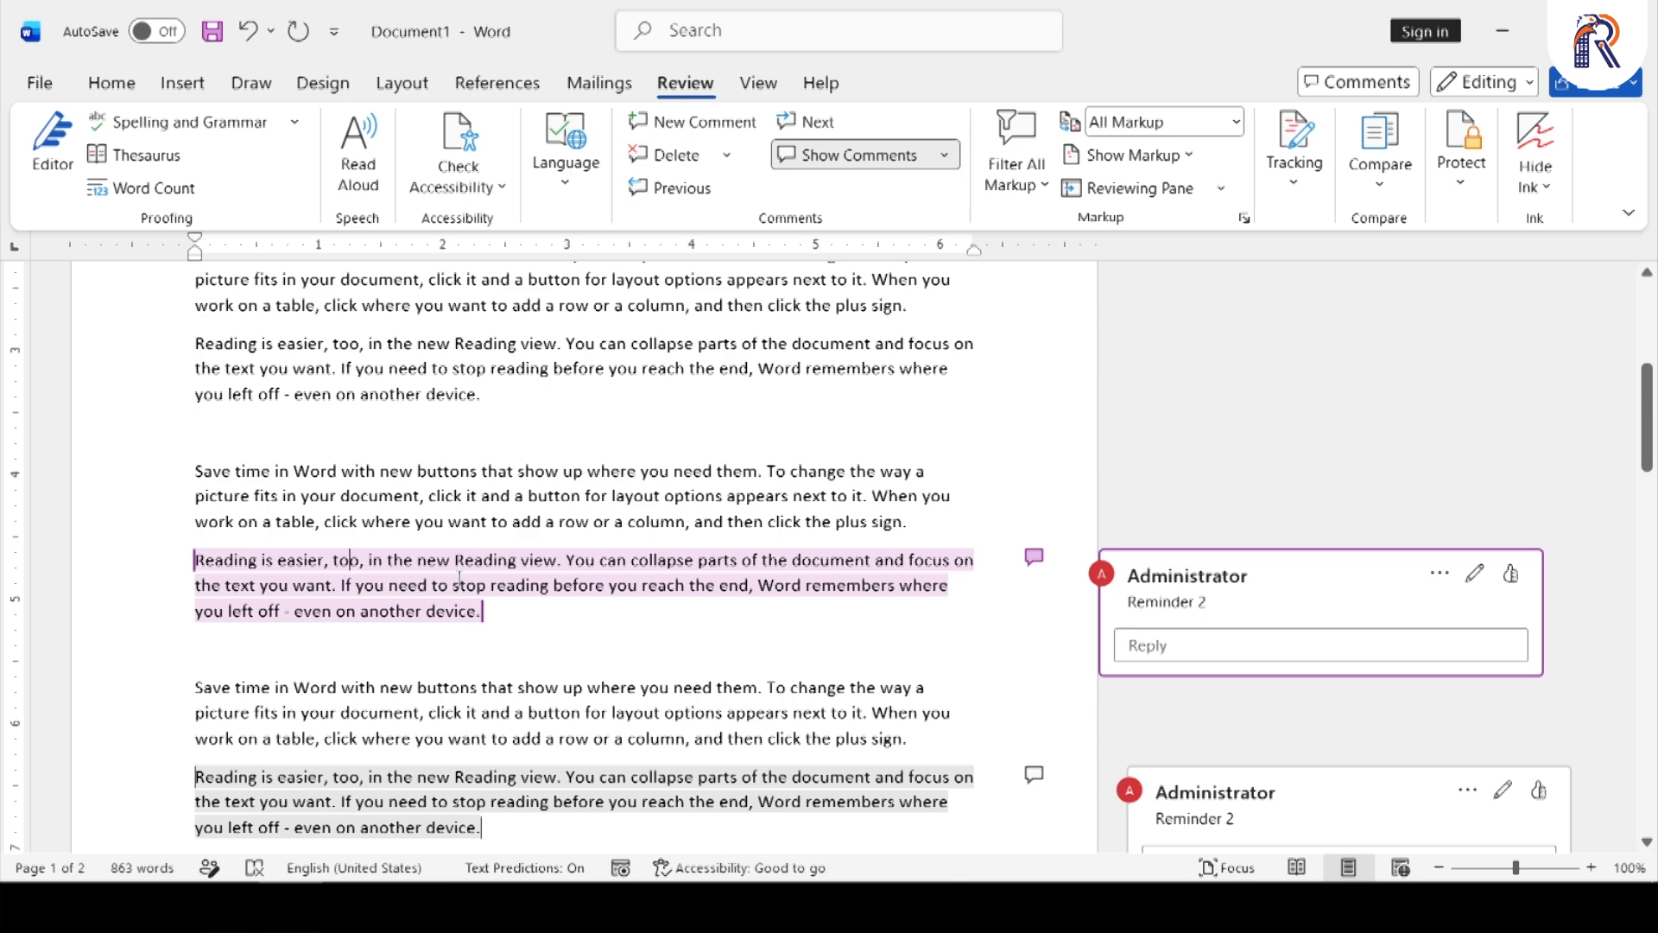
# - Resolve the "Reminder 2" comments on the next two highlighted paragraphs and select the first one's resolved marker
pyautogui.scroll(-2, 459, 577)
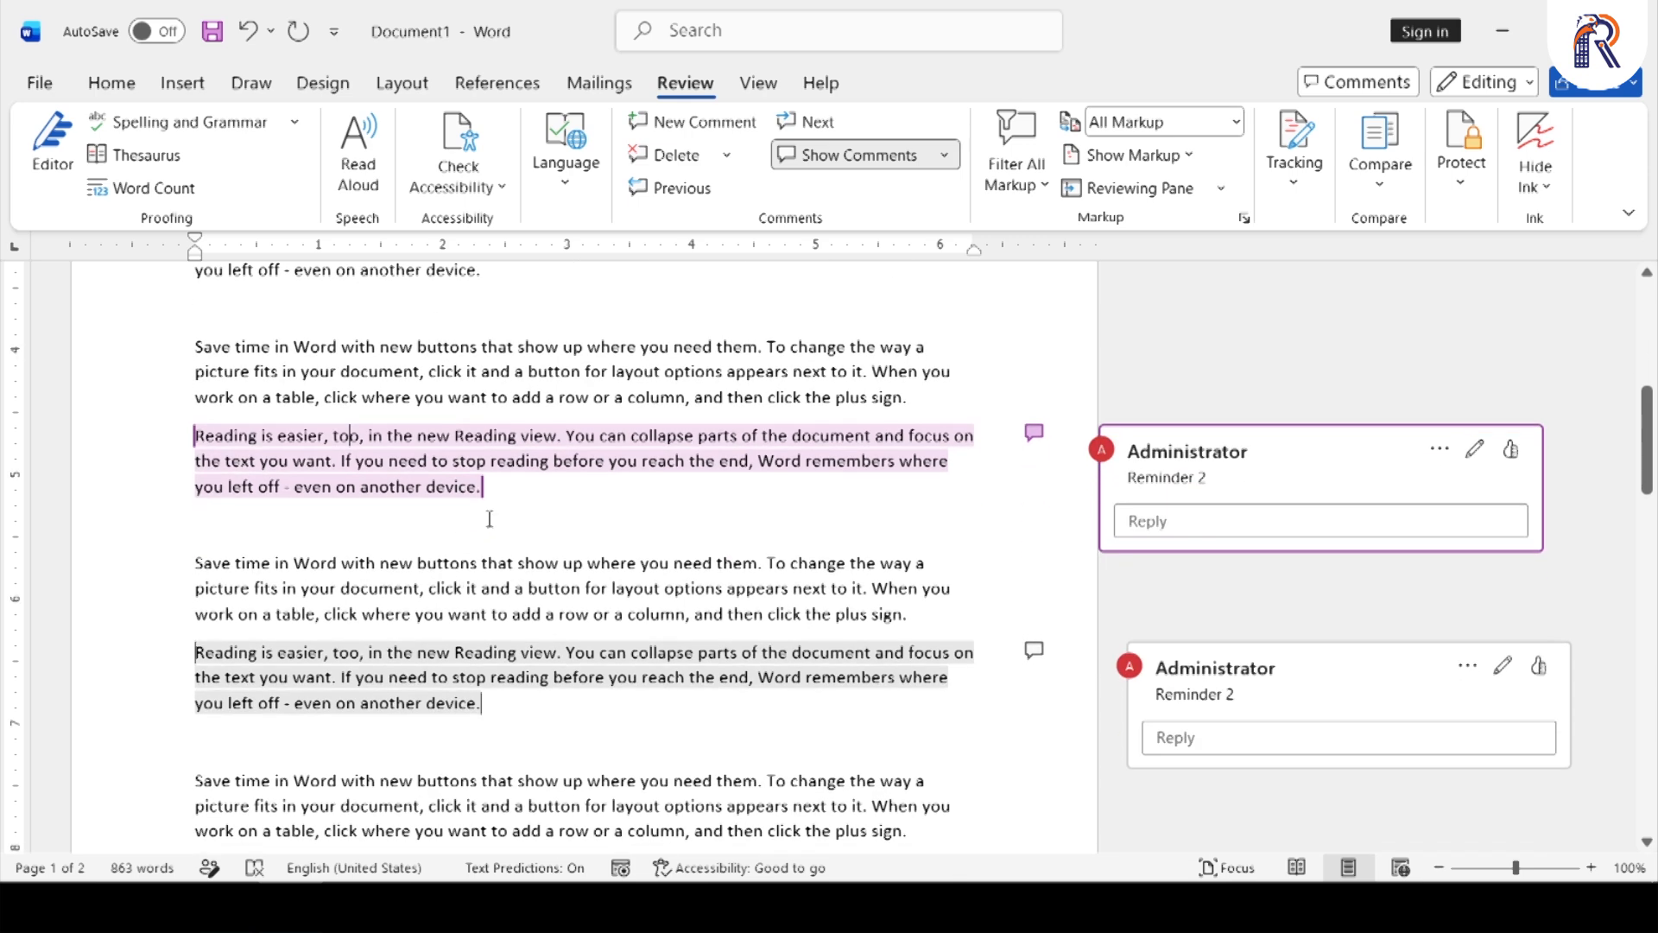
pyautogui.rightClick(456, 452)
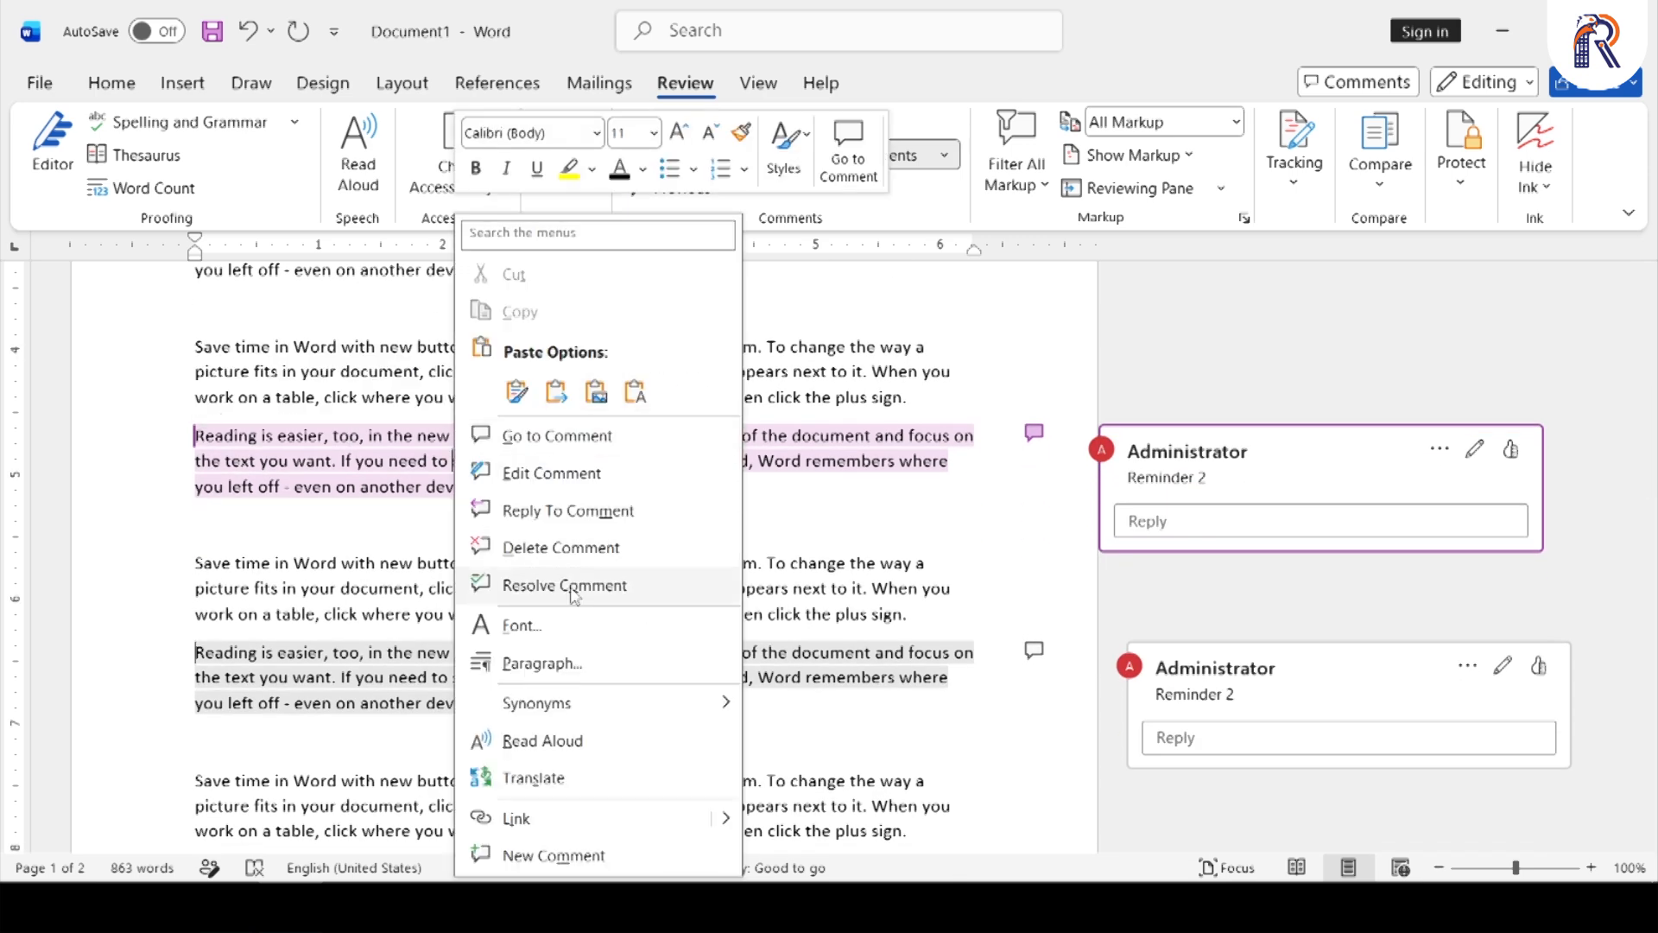
pyautogui.click(600, 587)
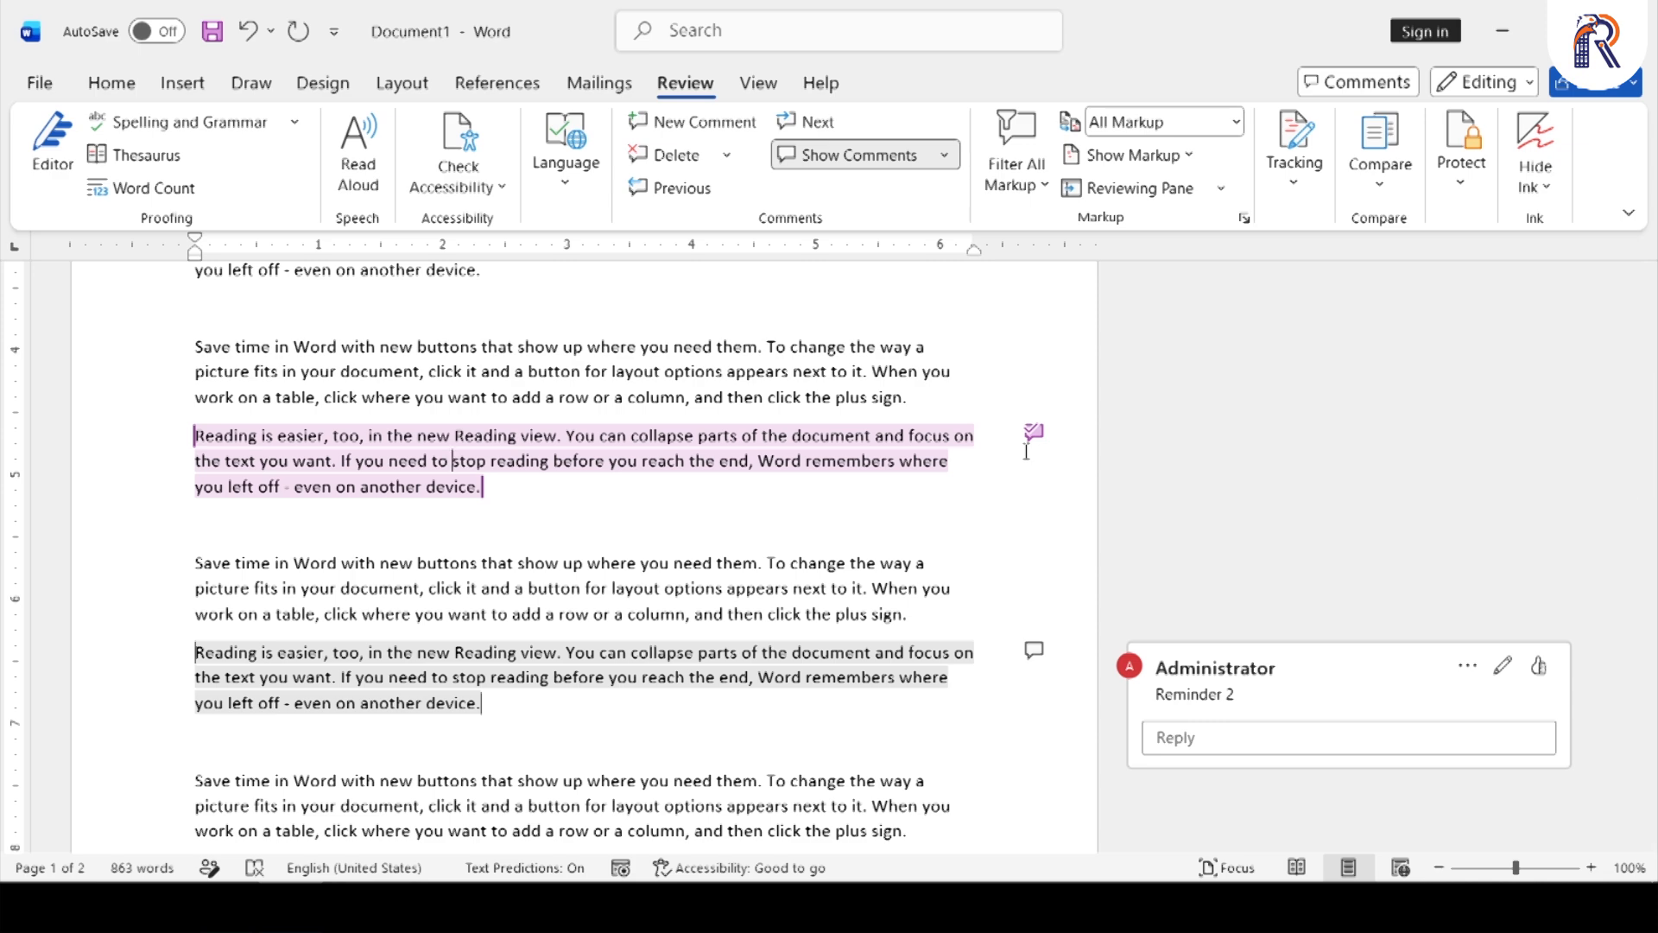
pyautogui.scroll(-1, 1026, 451)
pyautogui.rightClick(429, 596)
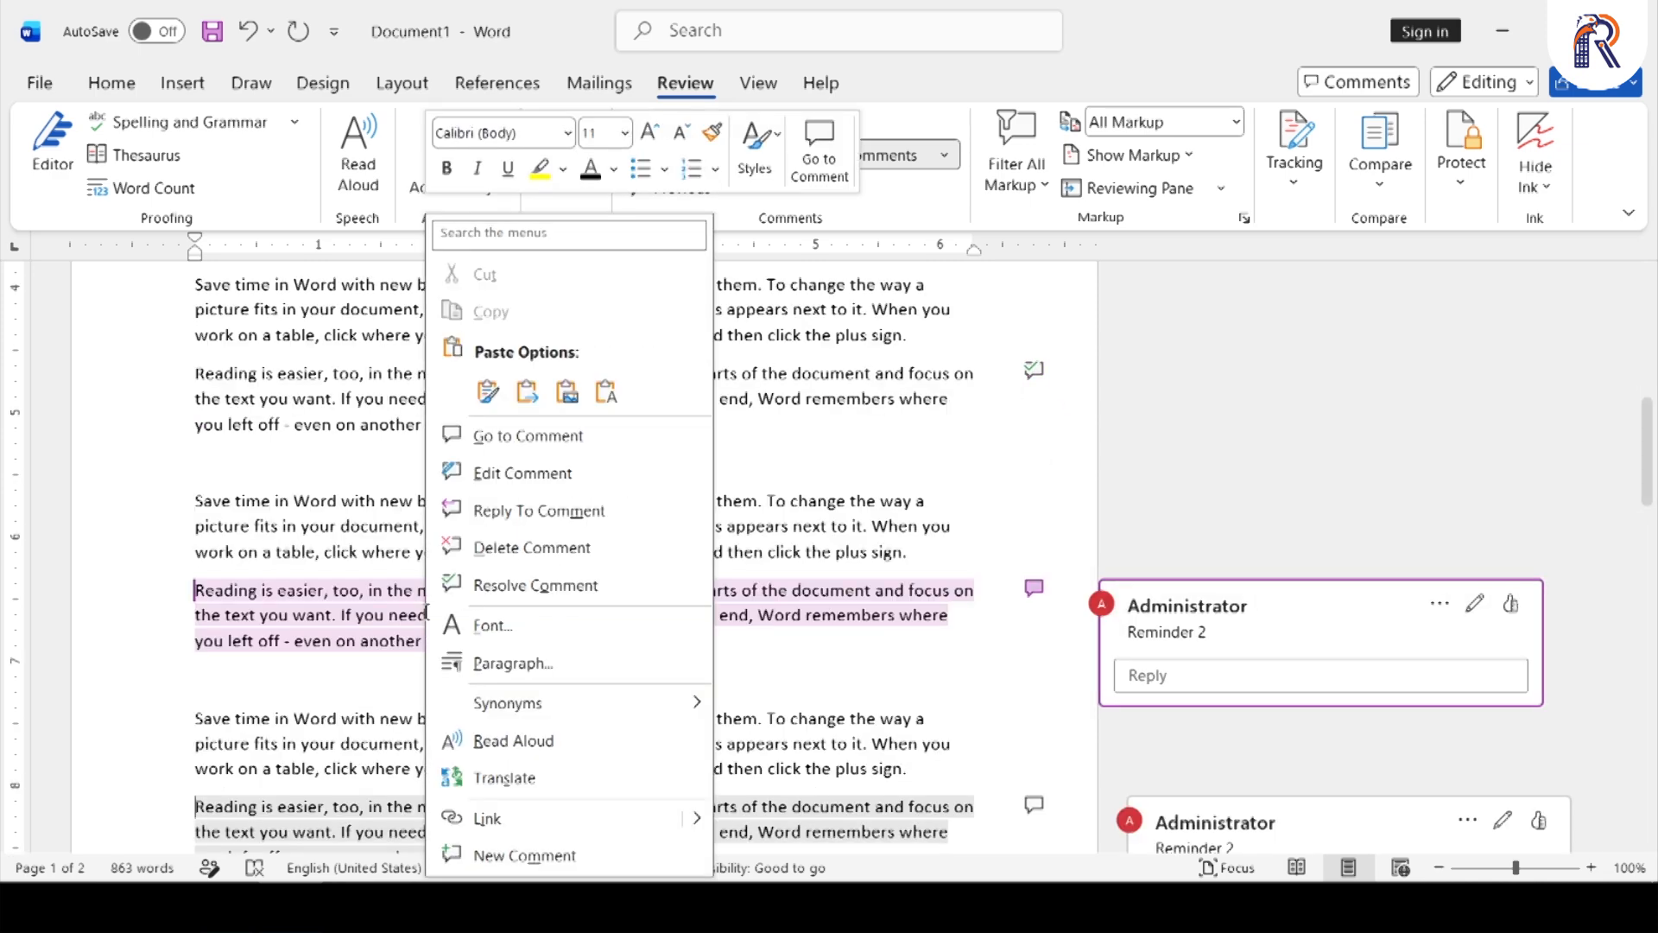
pyautogui.click(555, 589)
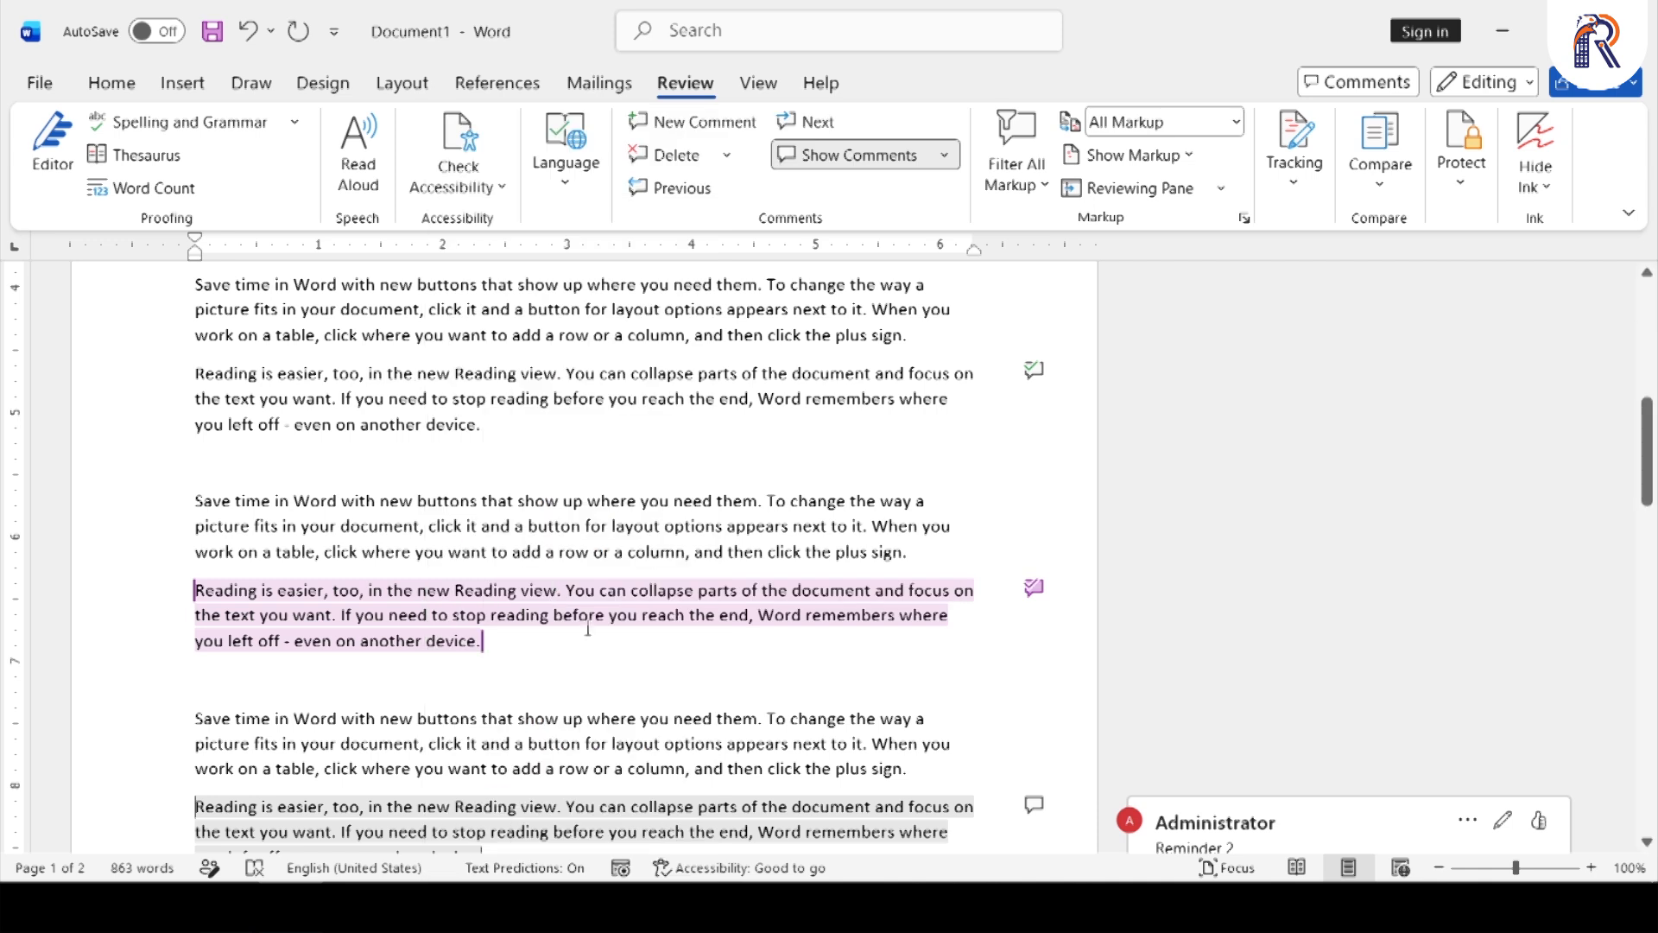
pyautogui.click(1034, 369)
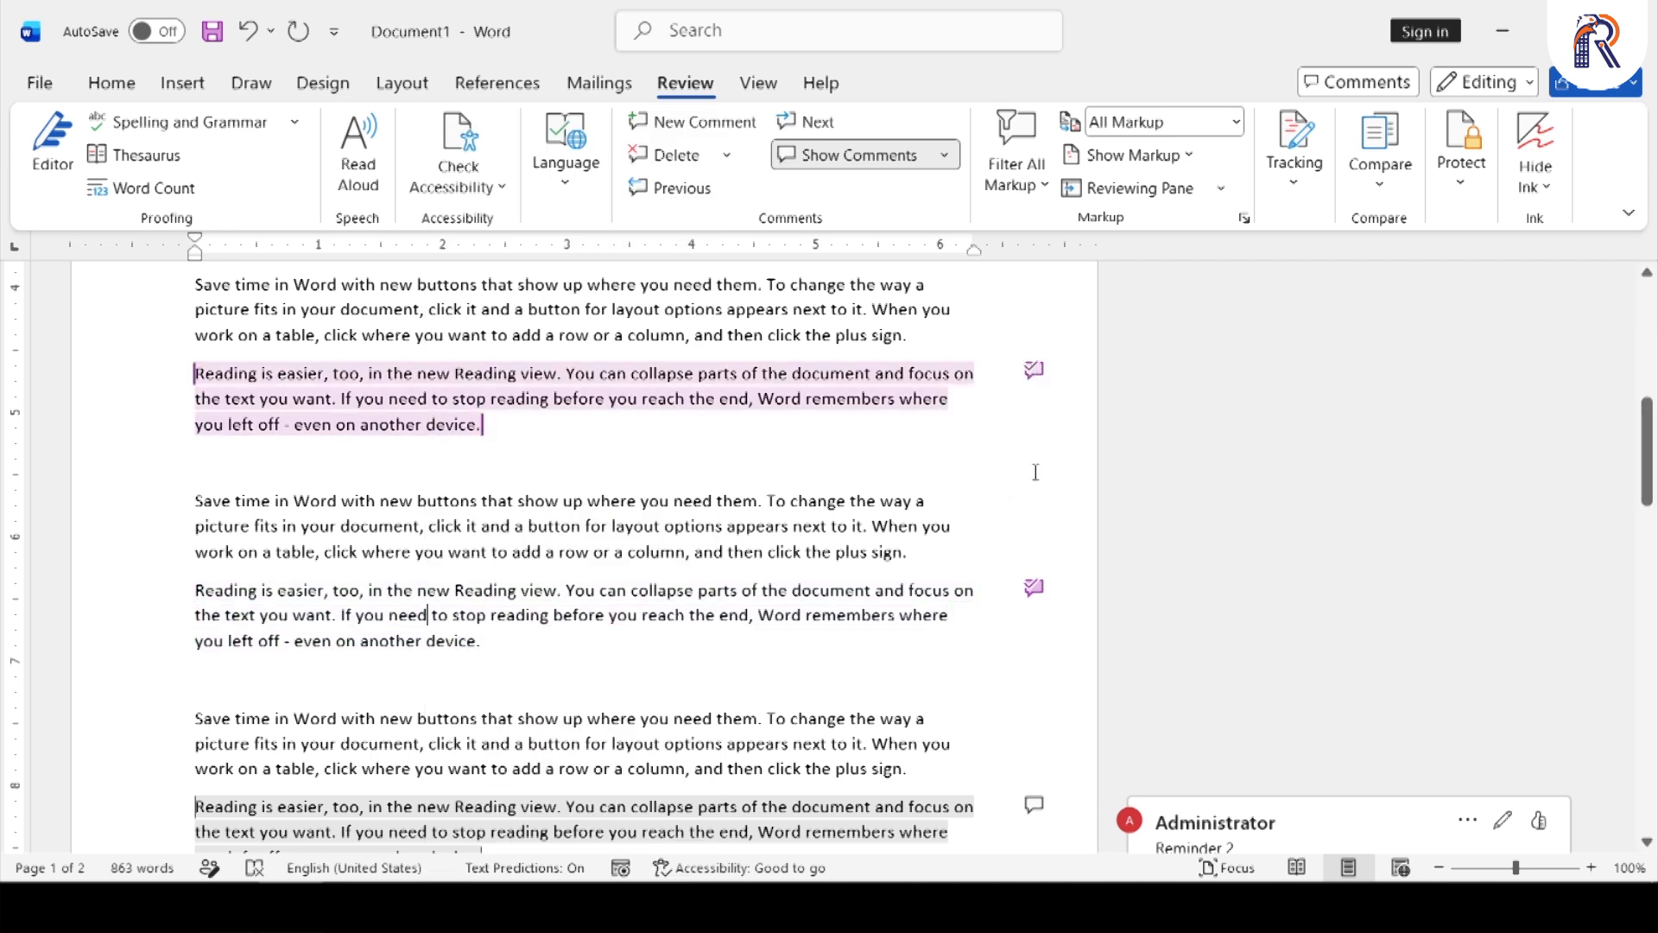
# - Delete all resolved comments in the document and check which commented paragraphs remain
pyautogui.scroll(-3, 1035, 472)
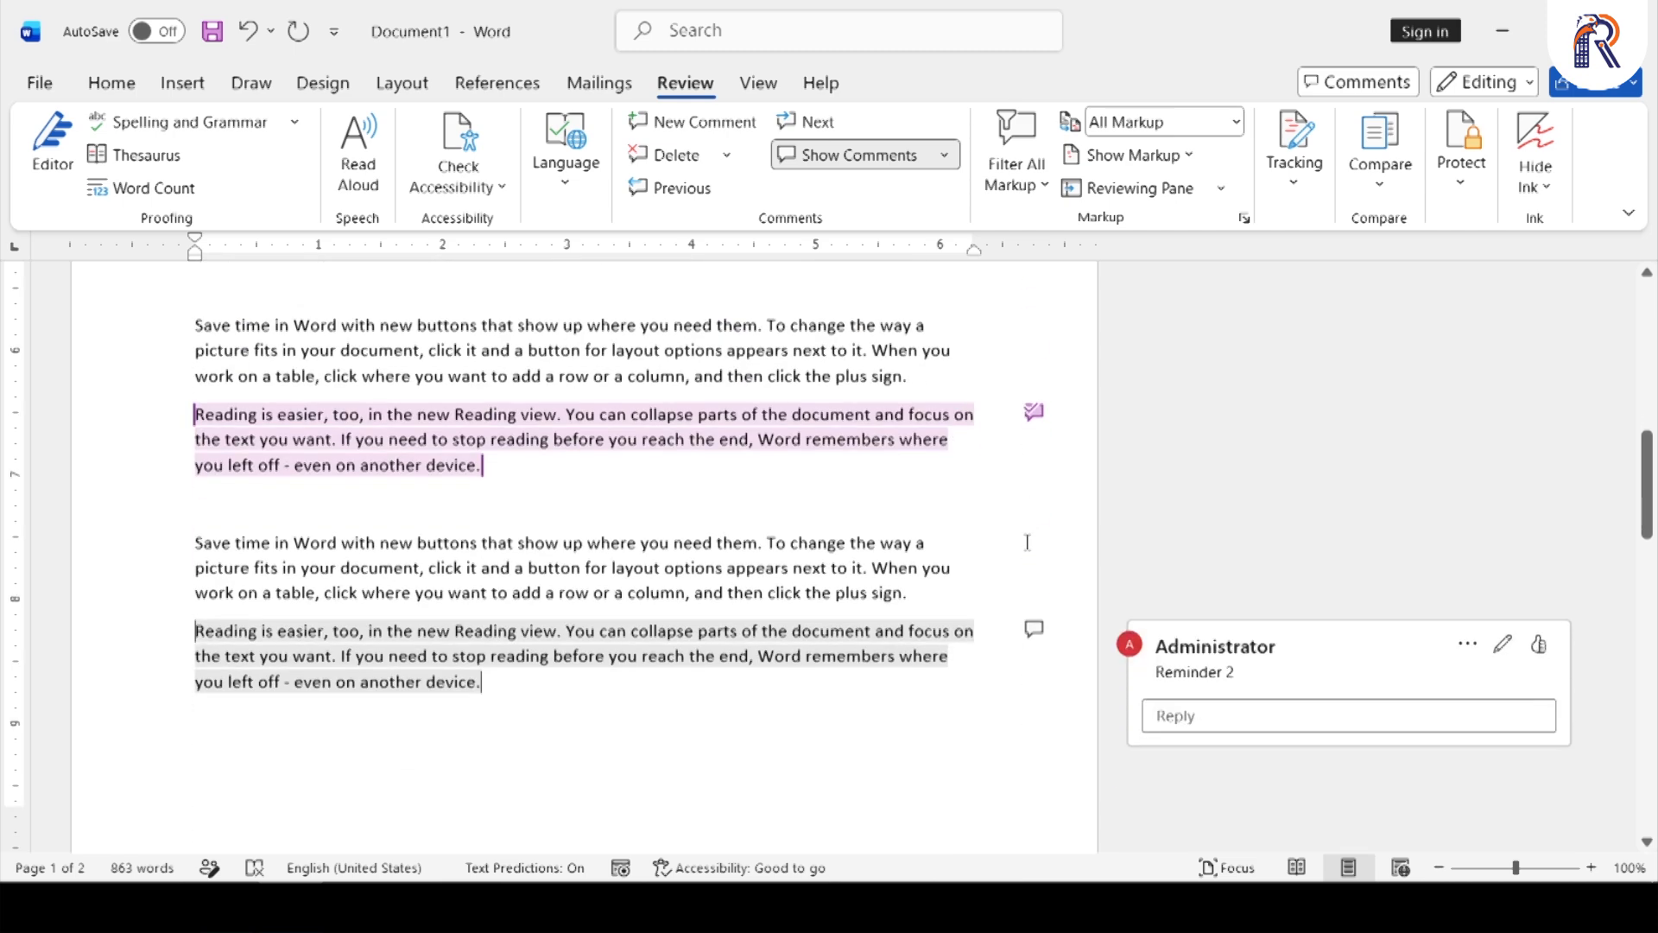
pyautogui.click(727, 154)
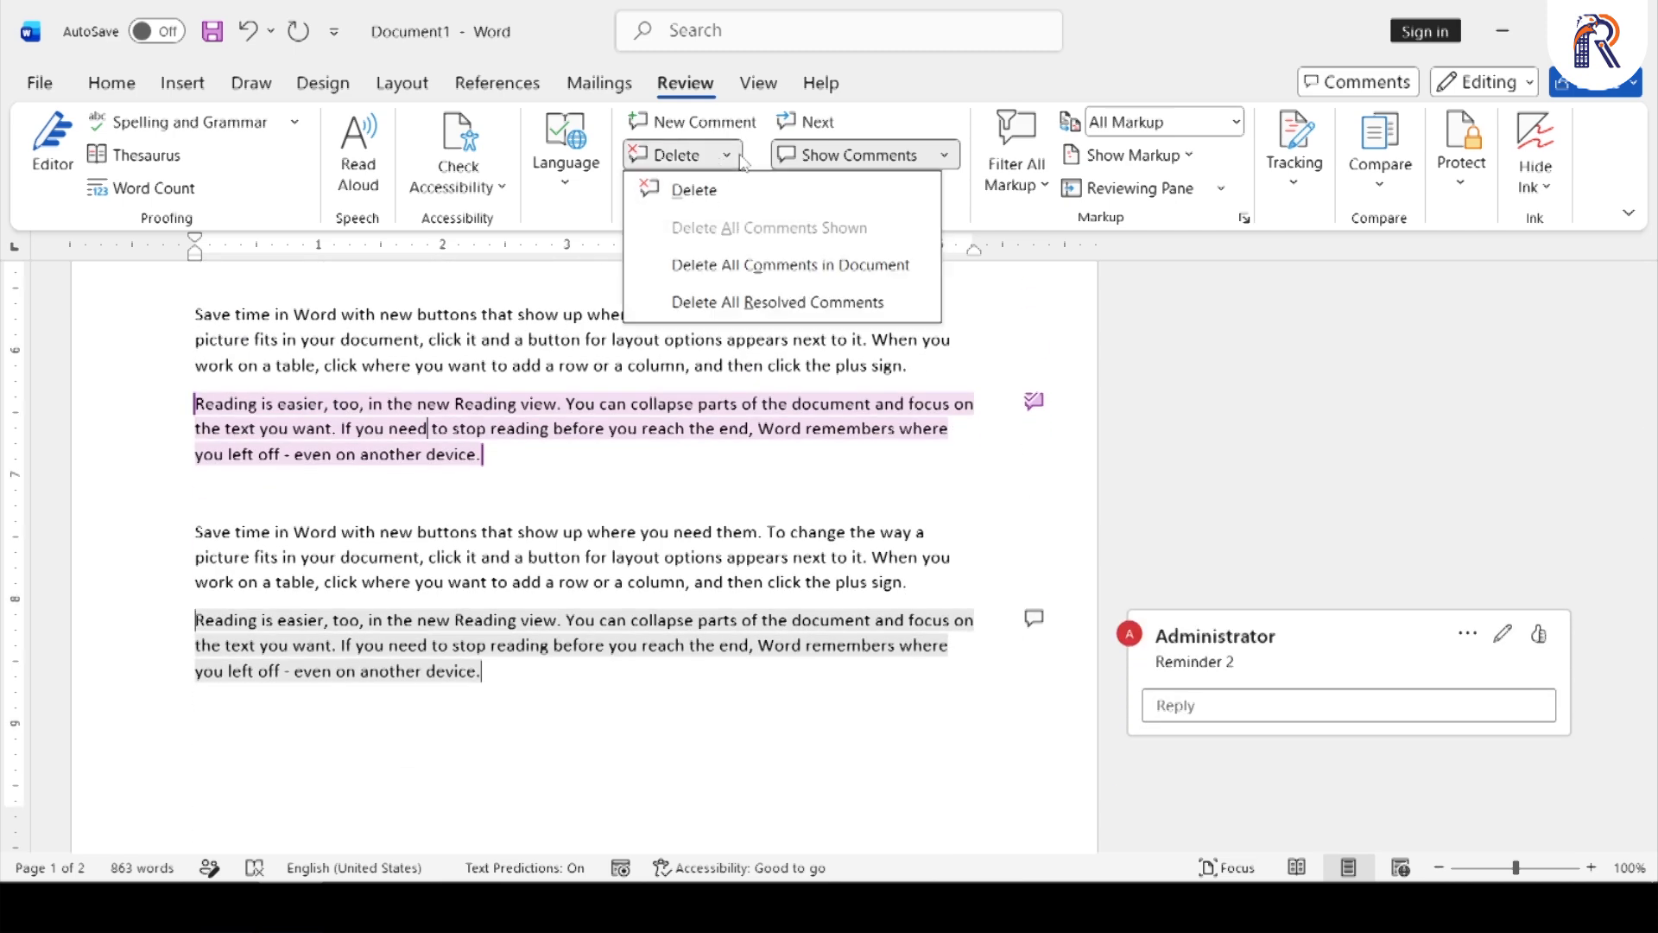
pyautogui.click(831, 304)
pyautogui.scroll(2, 985, 596)
pyautogui.scroll(1, 985, 596)
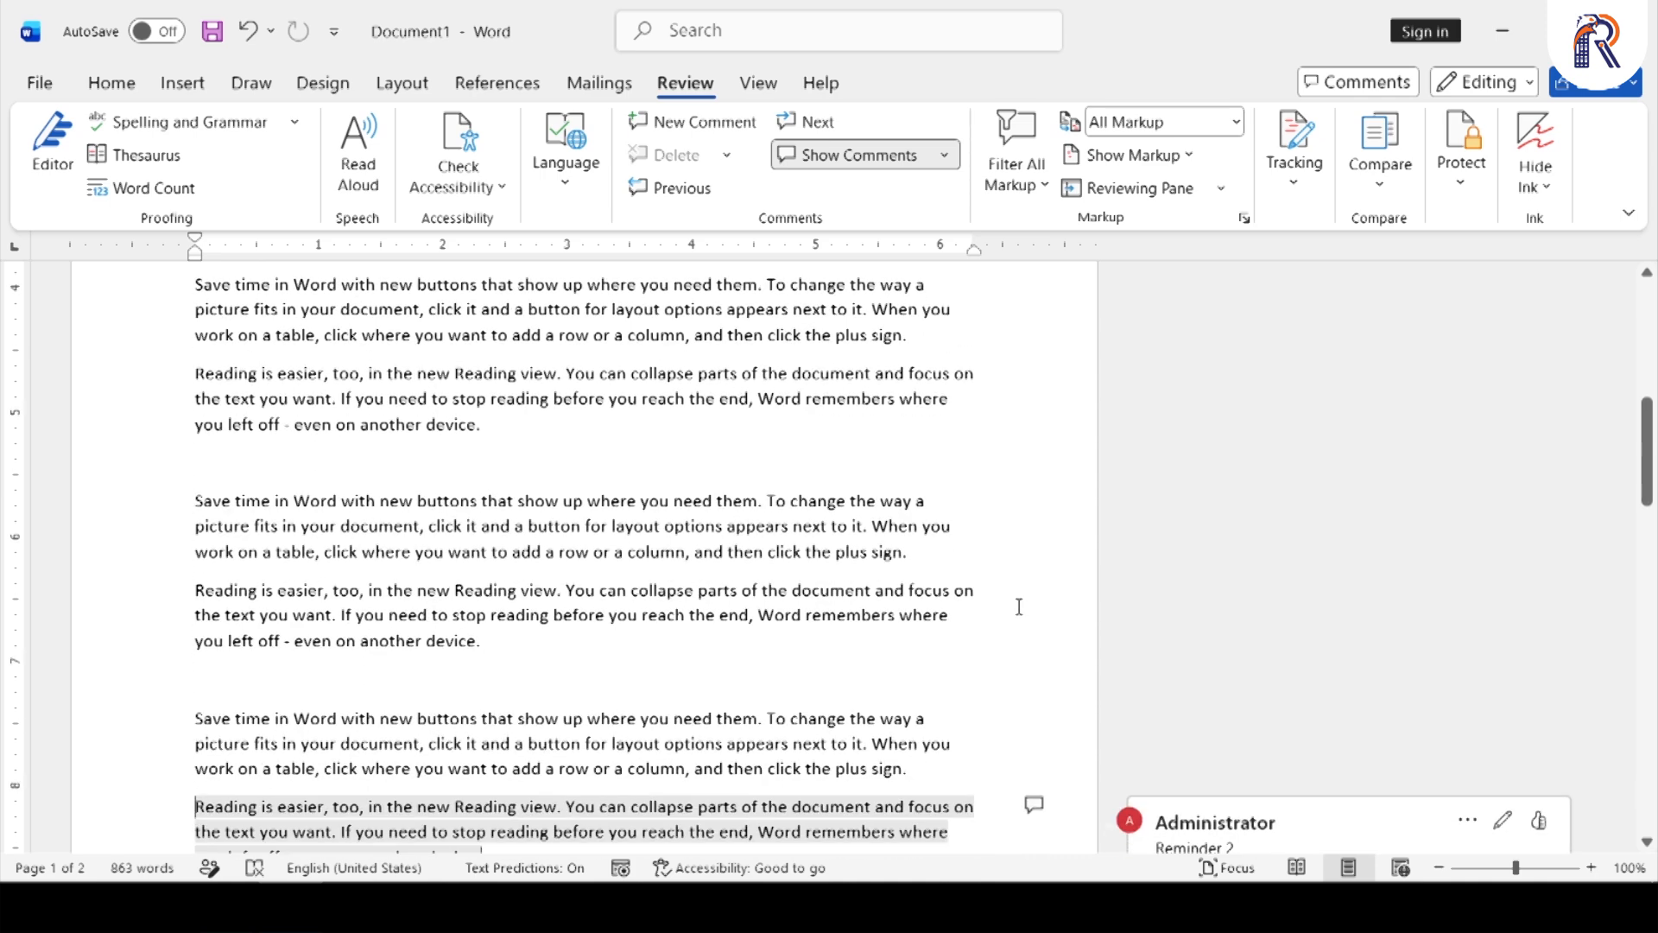
pyautogui.scroll(-4, 1019, 607)
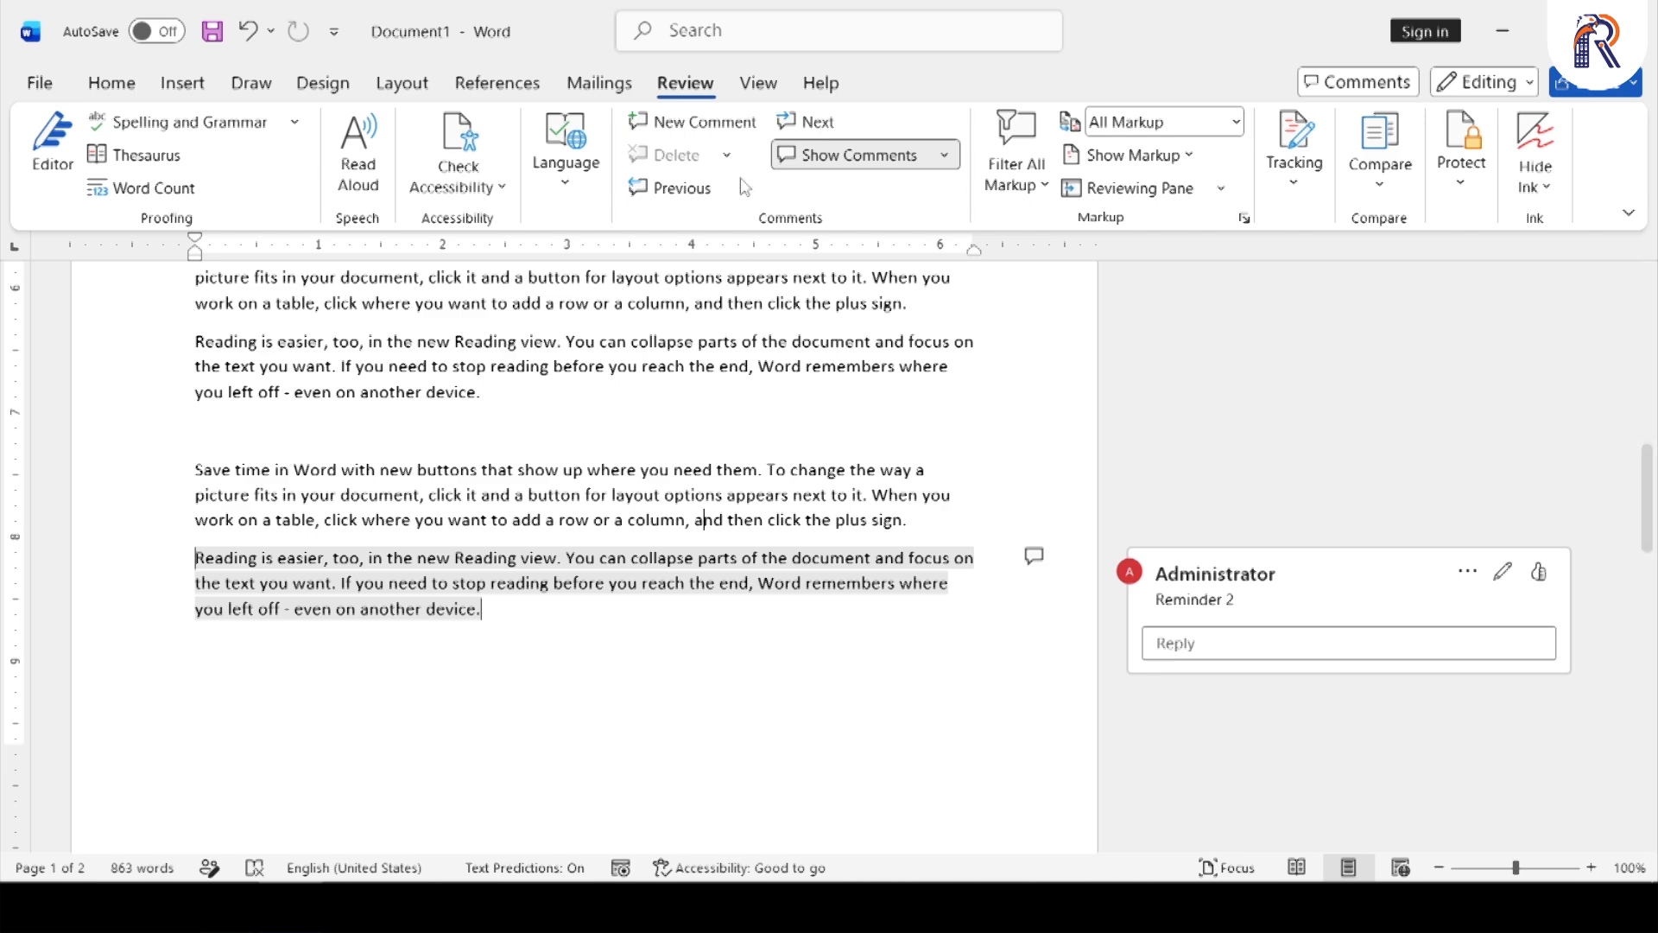
pyautogui.moveTo(480, 562)
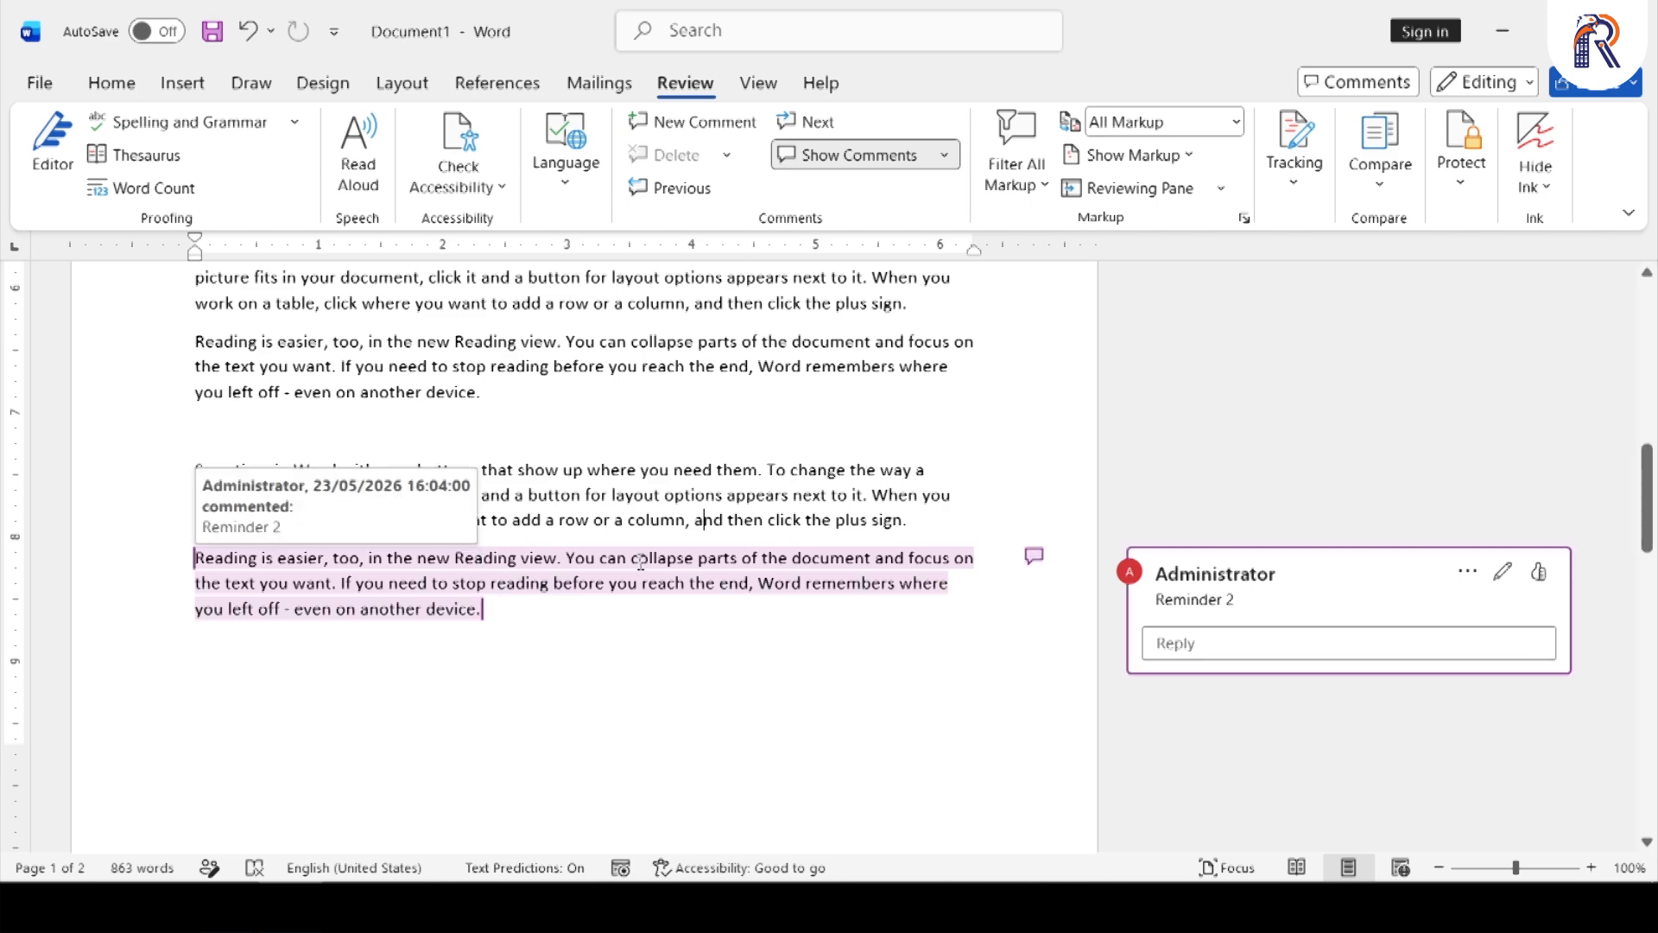
# - Place the cursor near the document's start and jump to the next comment
pyautogui.scroll(3, 640, 587)
pyautogui.click(187, 332)
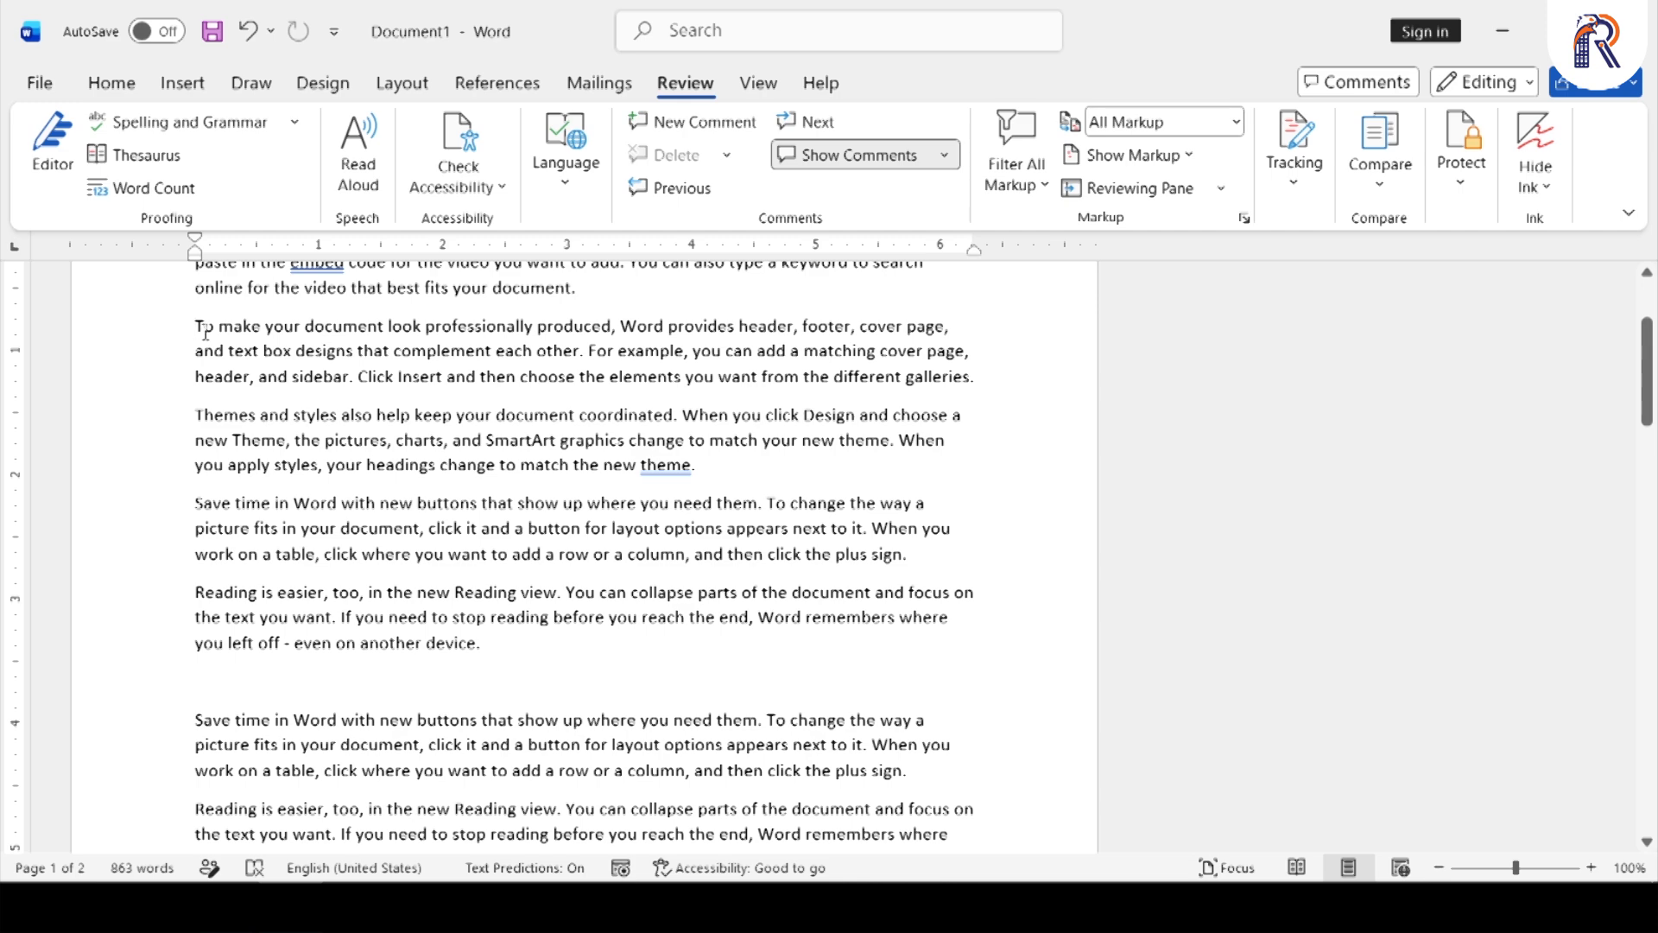
pyautogui.click(805, 121)
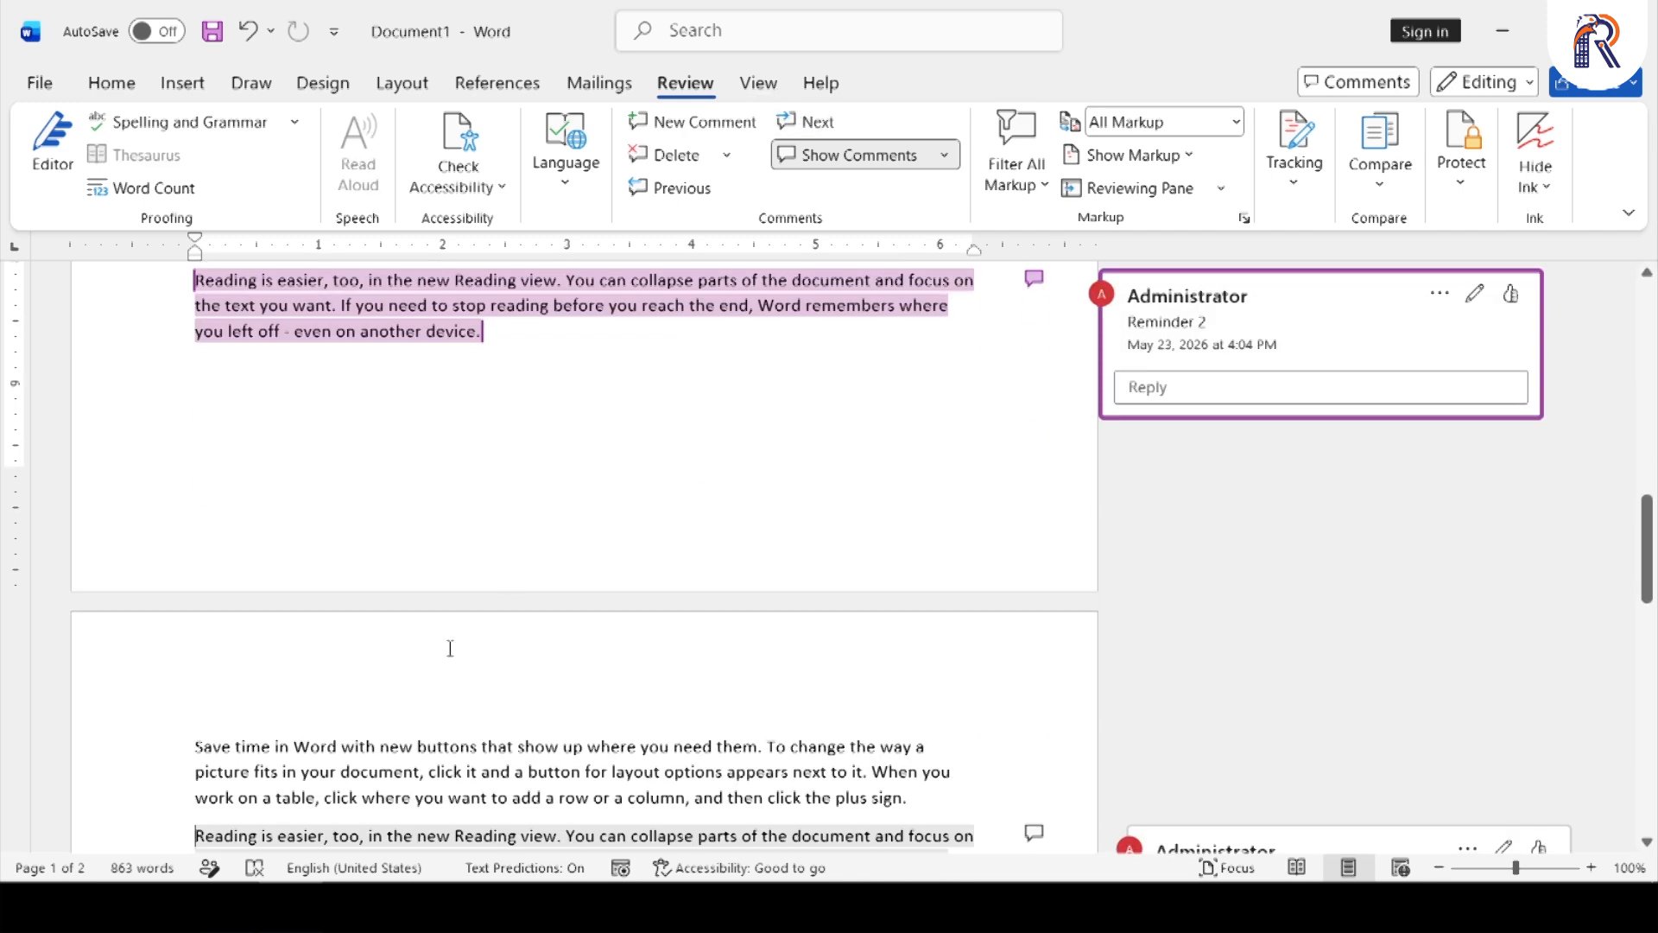
# - Insert five page breaks at the end of the document to extend it with blank pages
pyautogui.scroll(-10, 450, 647)
pyautogui.hotkey('ctrl', 'Return')
pyautogui.hotkey('ctrl', 'Return')
pyautogui.hotkey('ctrl', 'Return')
pyautogui.hotkey('ctrl', 'Return')
pyautogui.hotkey('ctrl', 'Return')
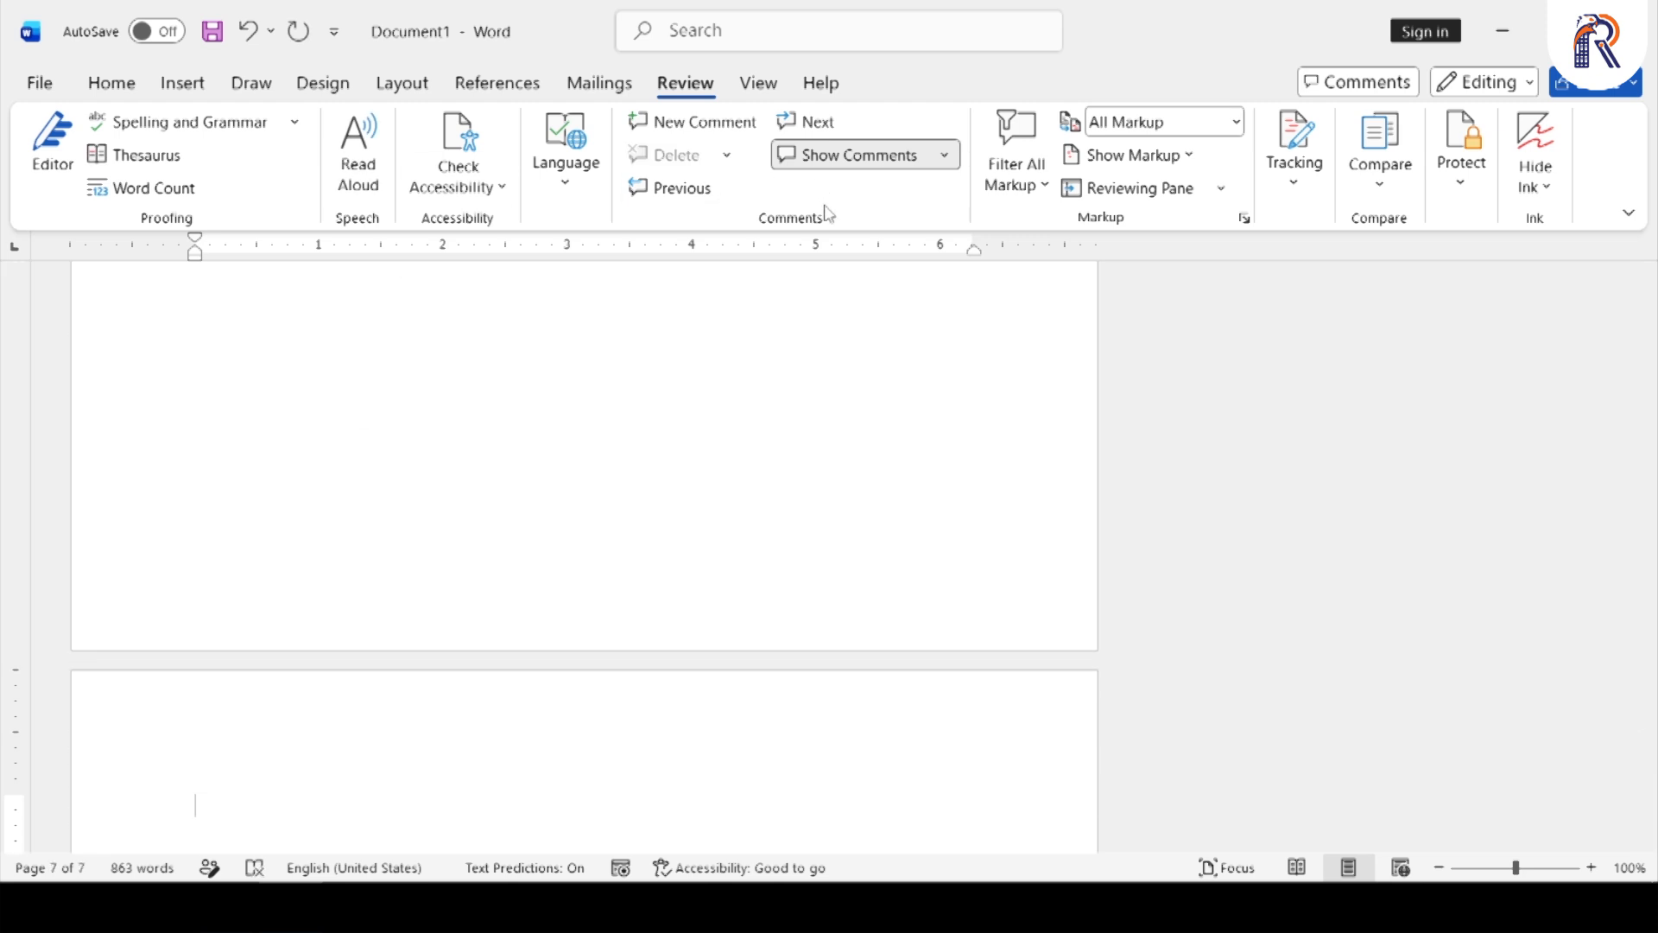
# - From the last blank page, jump to the previous comment and look over the comments around it
pyautogui.click(700, 190)
pyautogui.scroll(9, 605, 639)
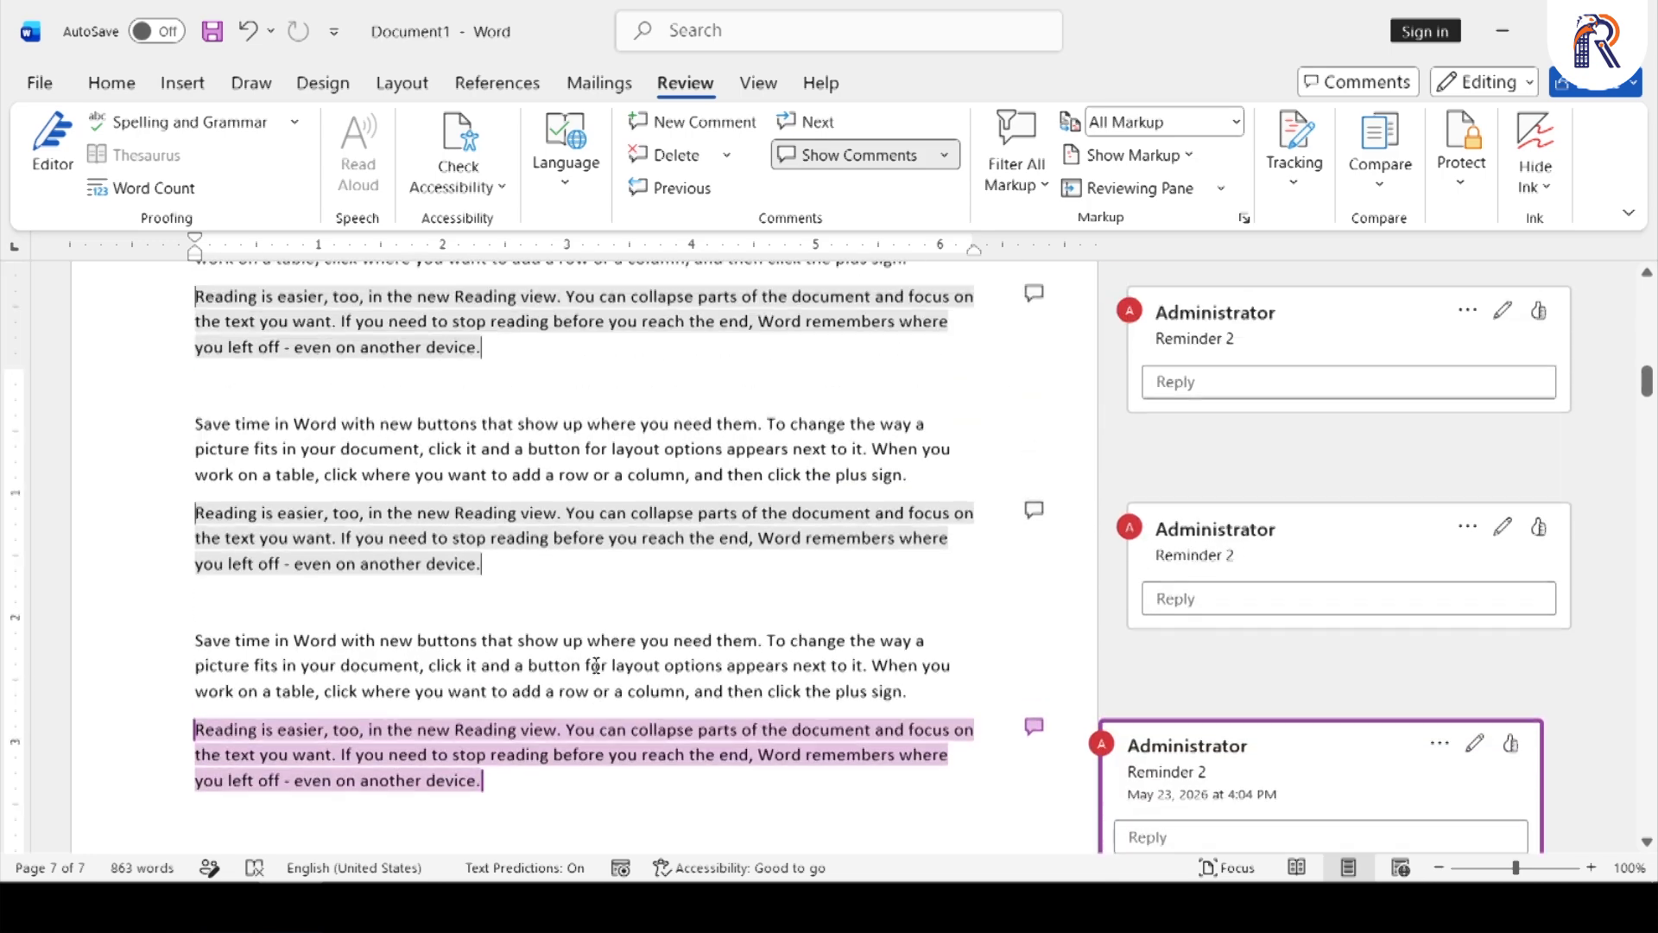
pyautogui.keyDown('ctrl'); pyautogui.scroll(-3, 691, 628); pyautogui.keyUp('ctrl')
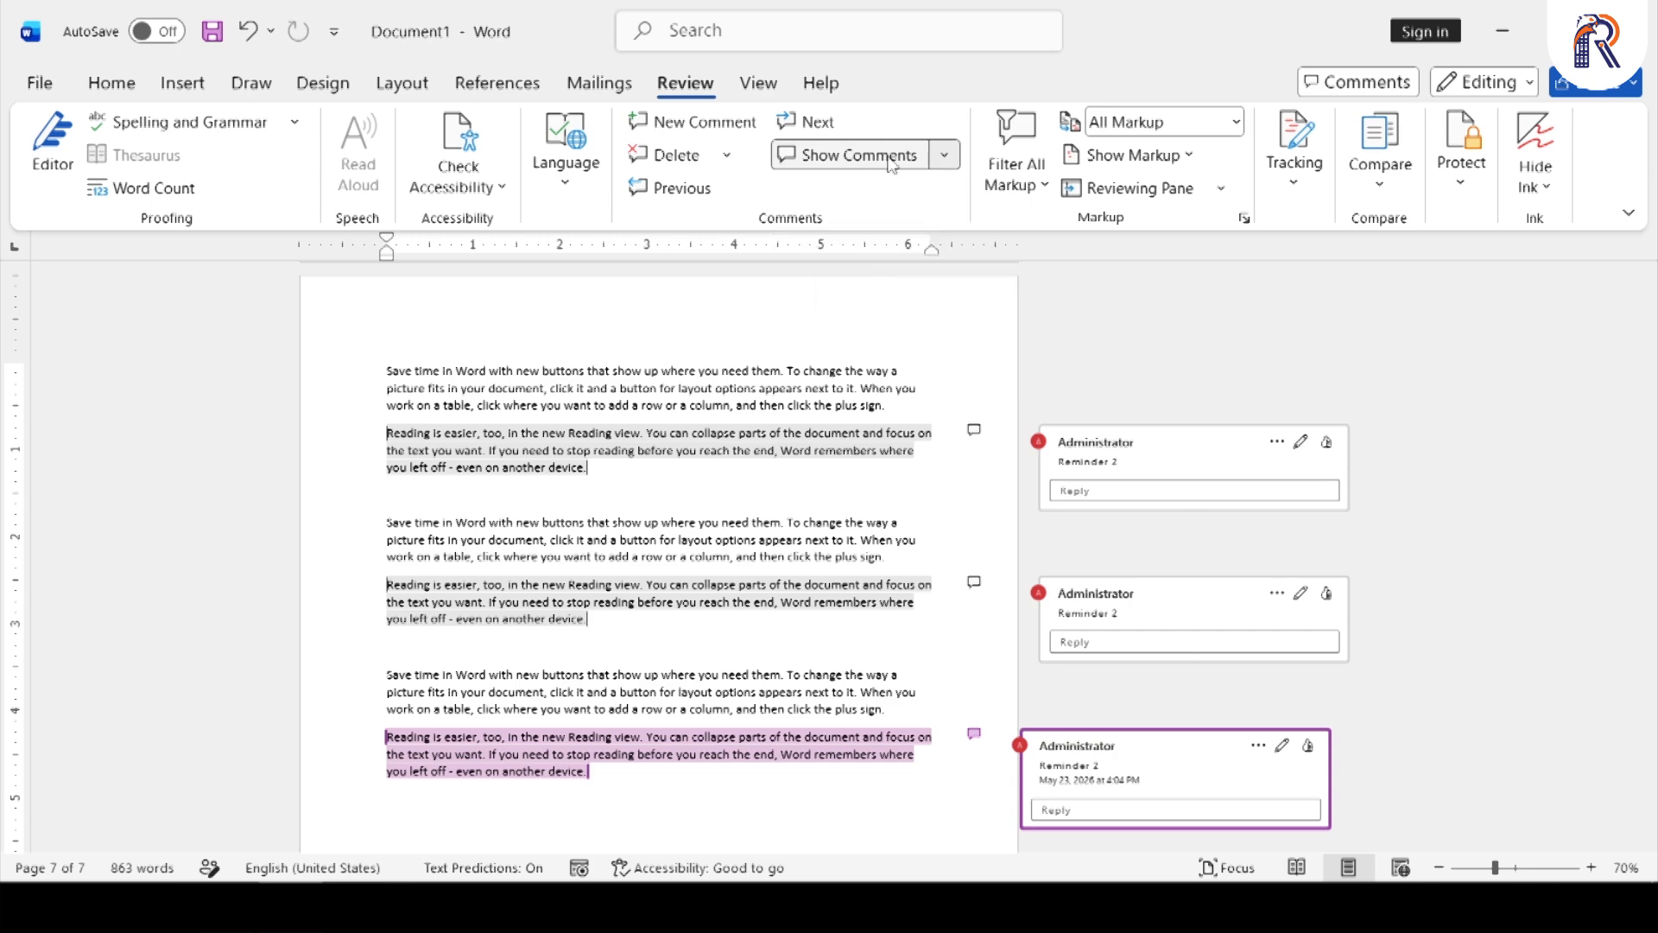
# - Hide the comment cards with Show Comments, turn them back on and look over the commented paragraphs
pyautogui.click(892, 158)
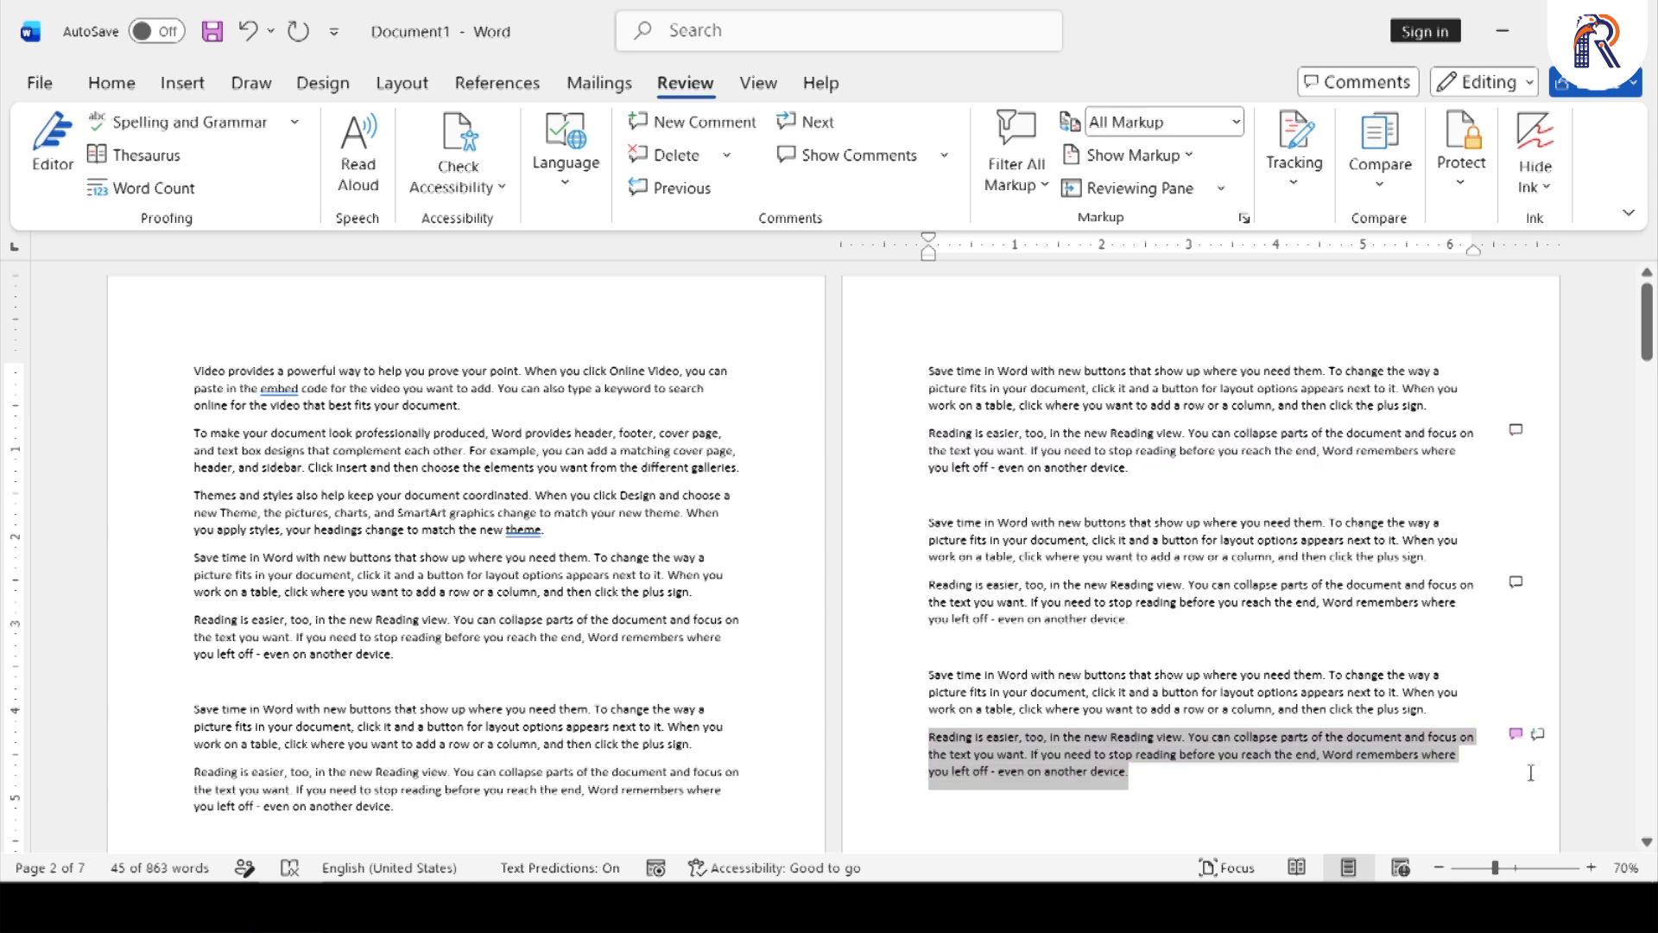
pyautogui.click(852, 165)
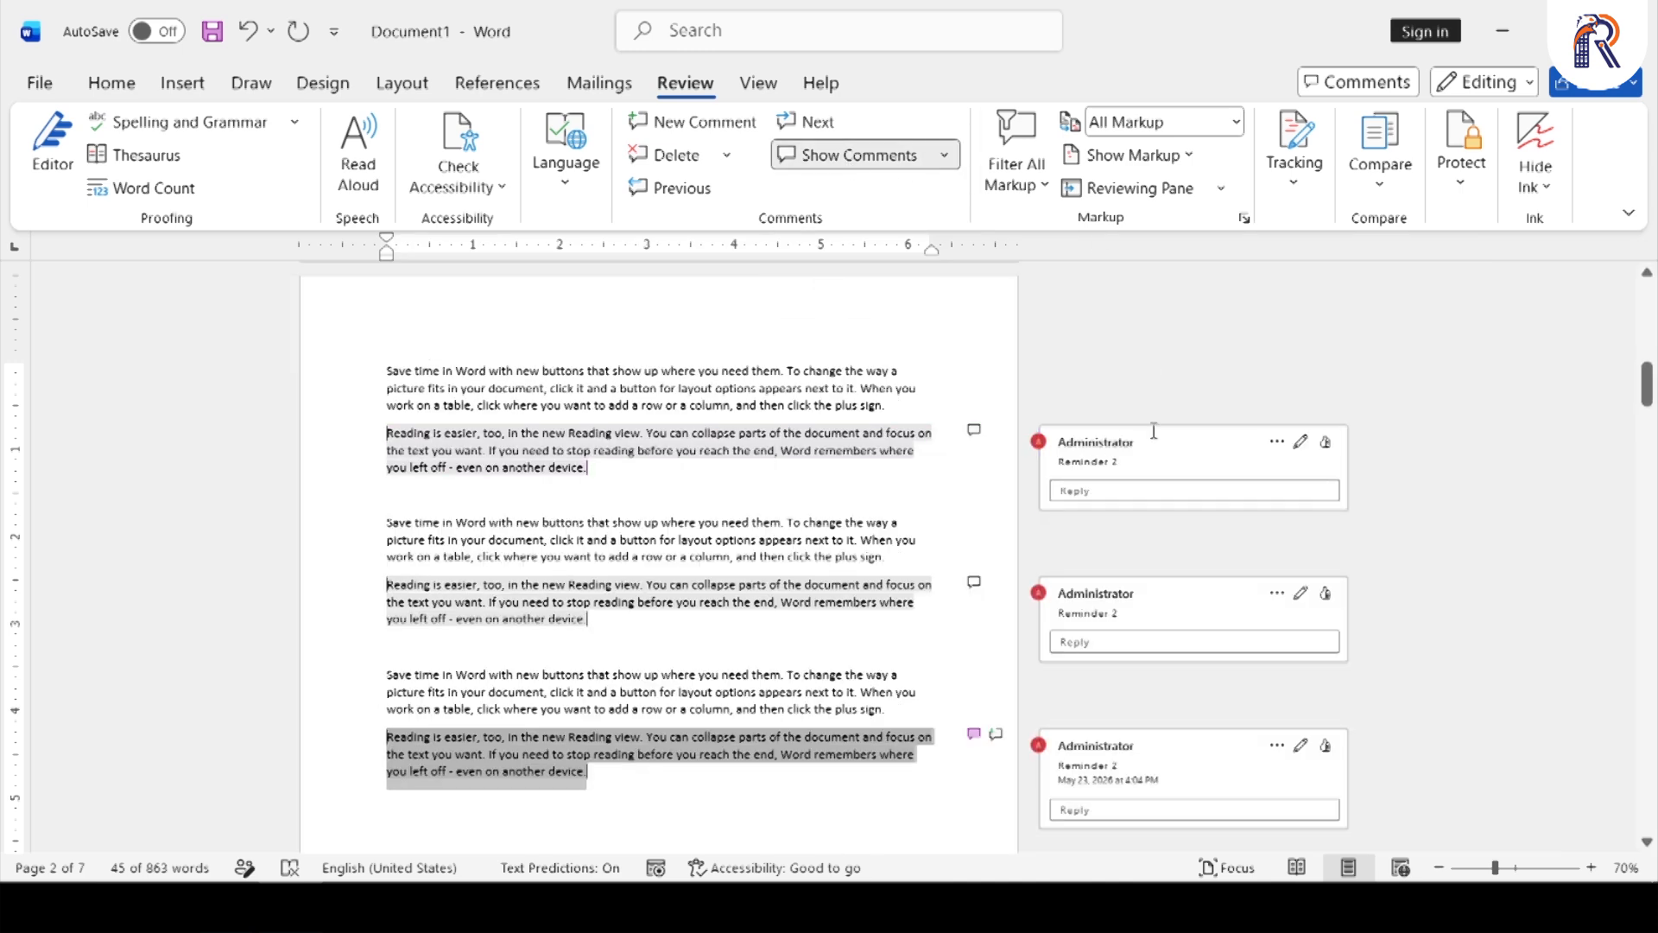
pyautogui.scroll(-3, 1160, 724)
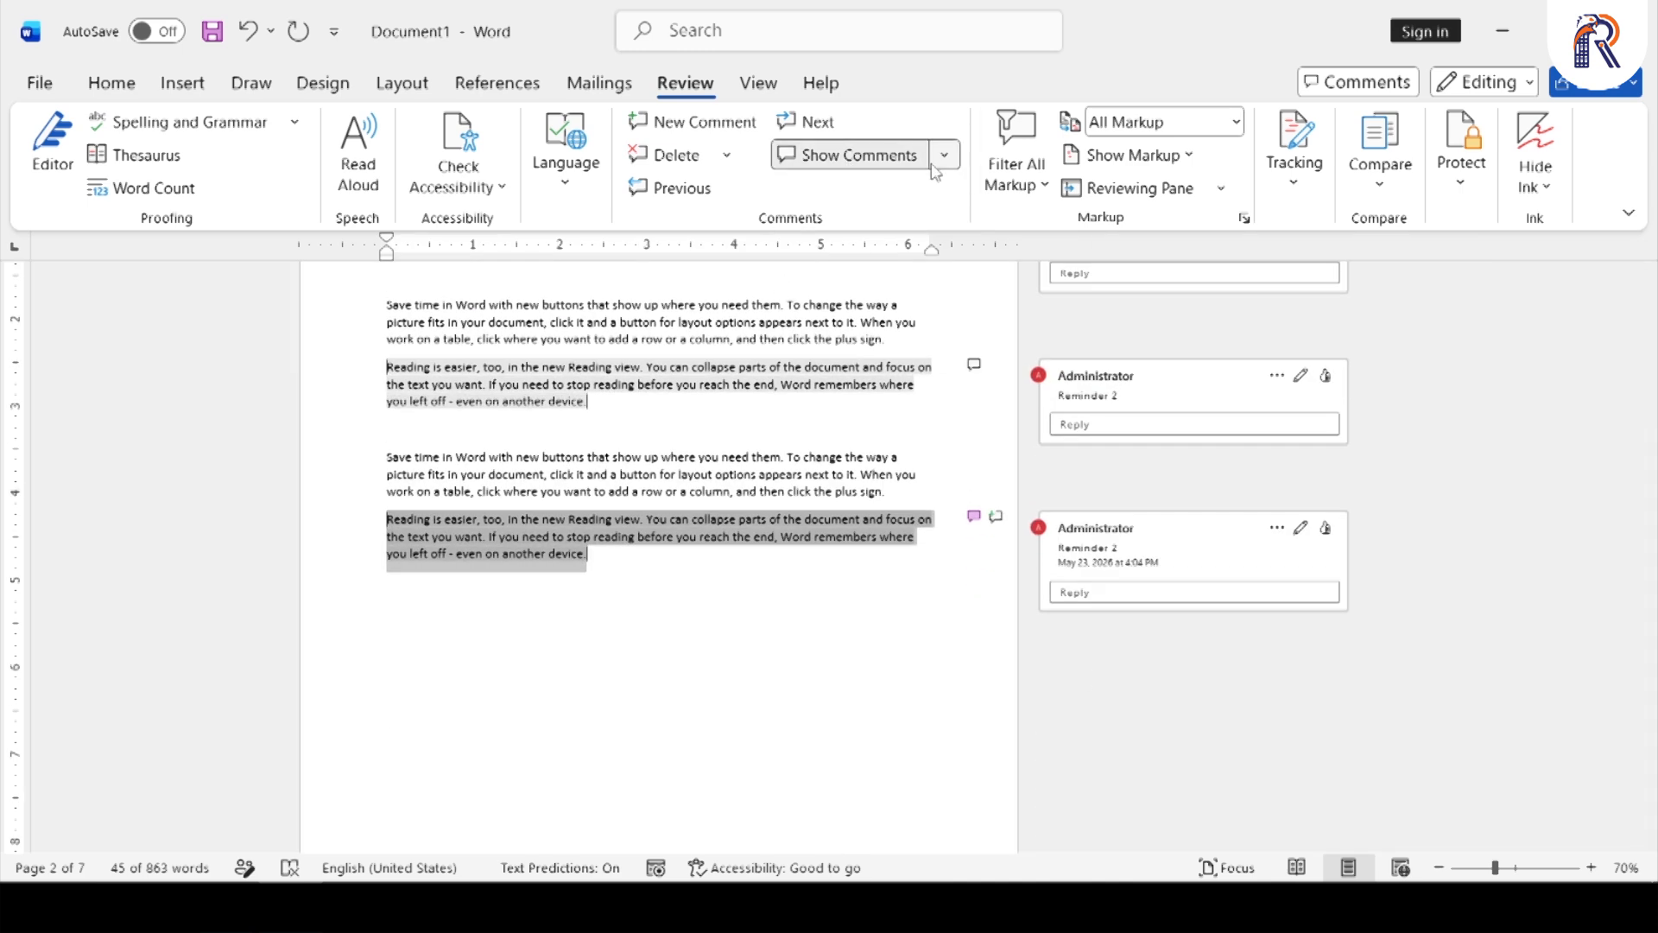
pyautogui.scroll(2, 1096, 397)
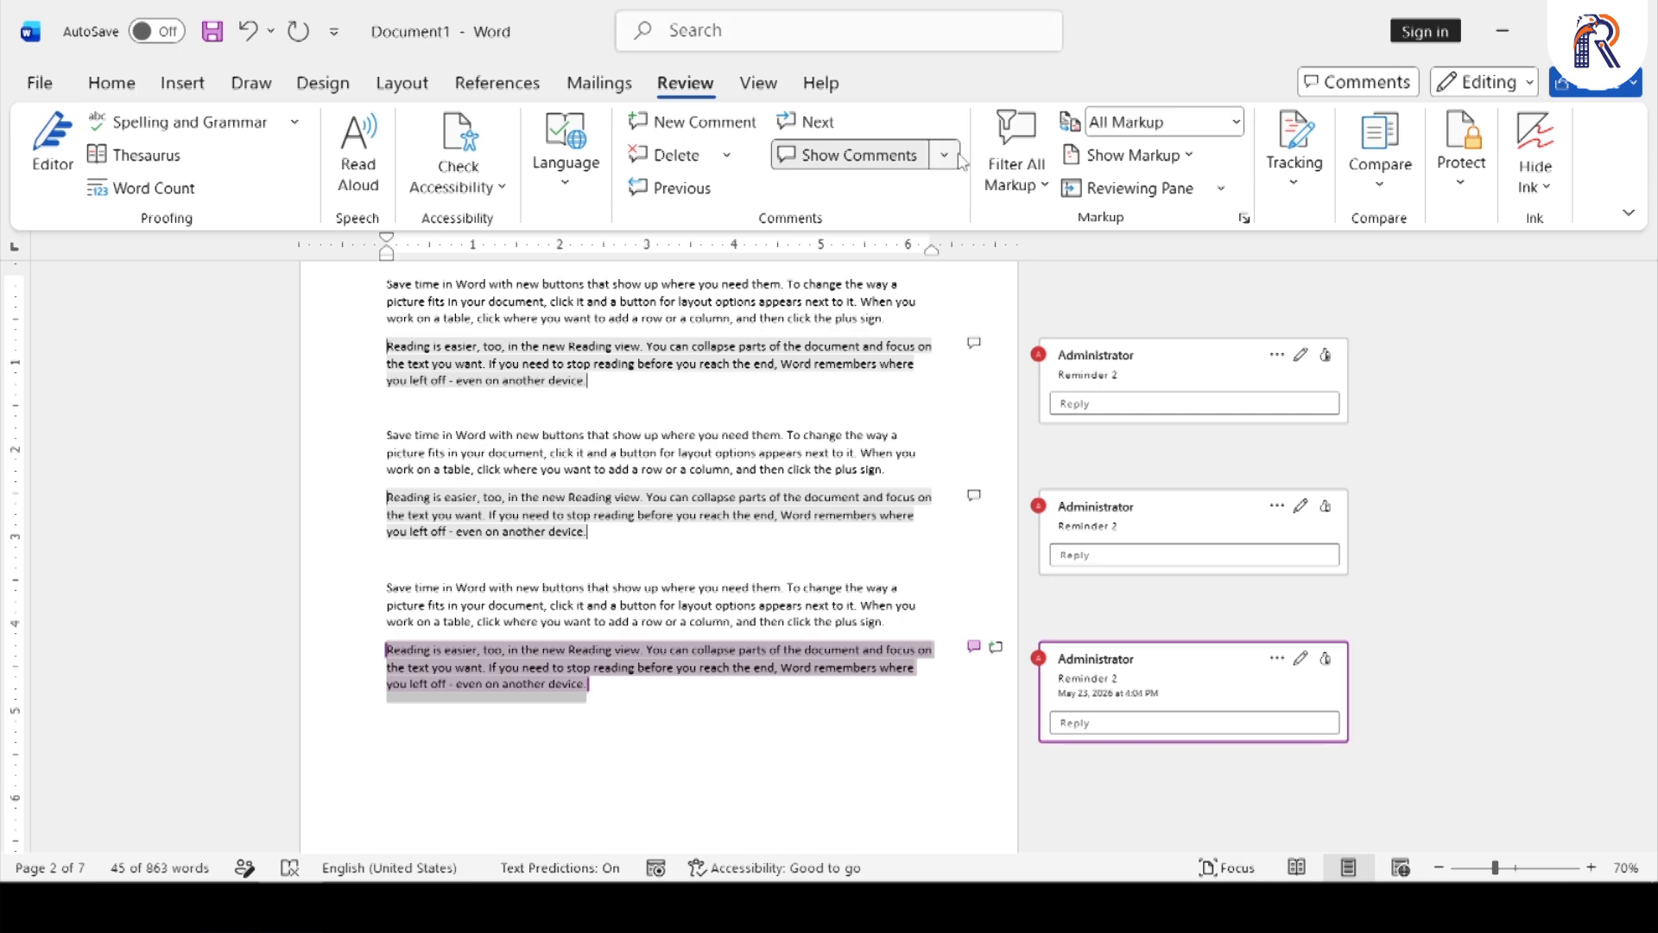
# - Switch the comment display to the List view and look through the document beside it
pyautogui.click(944, 156)
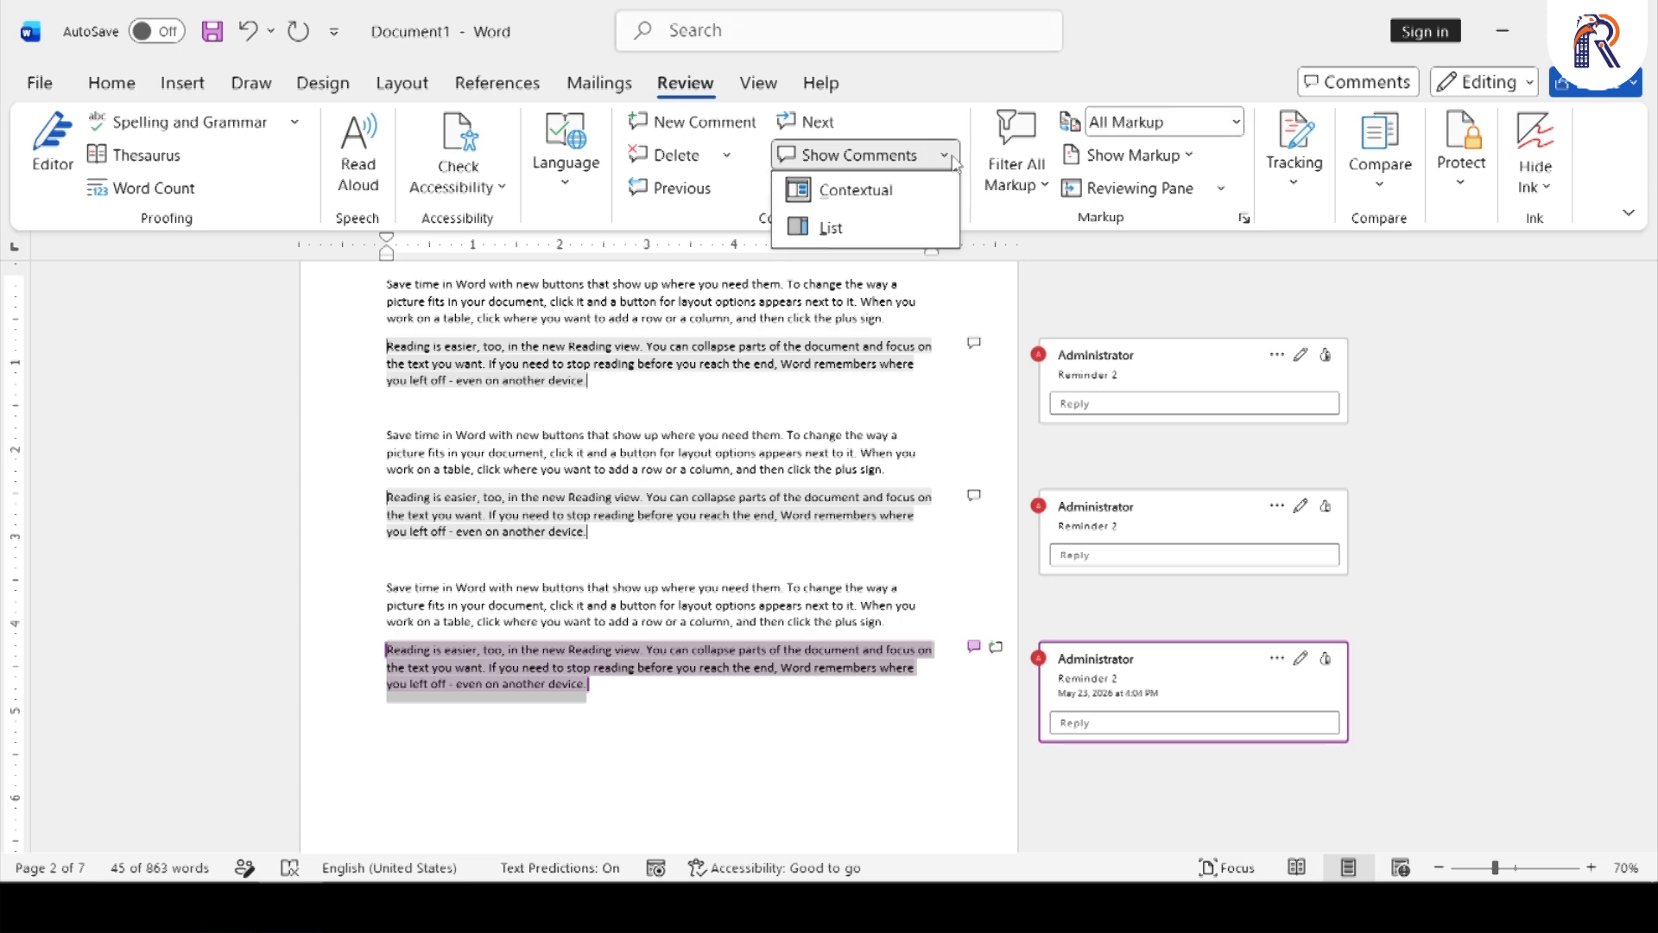
pyautogui.click(846, 229)
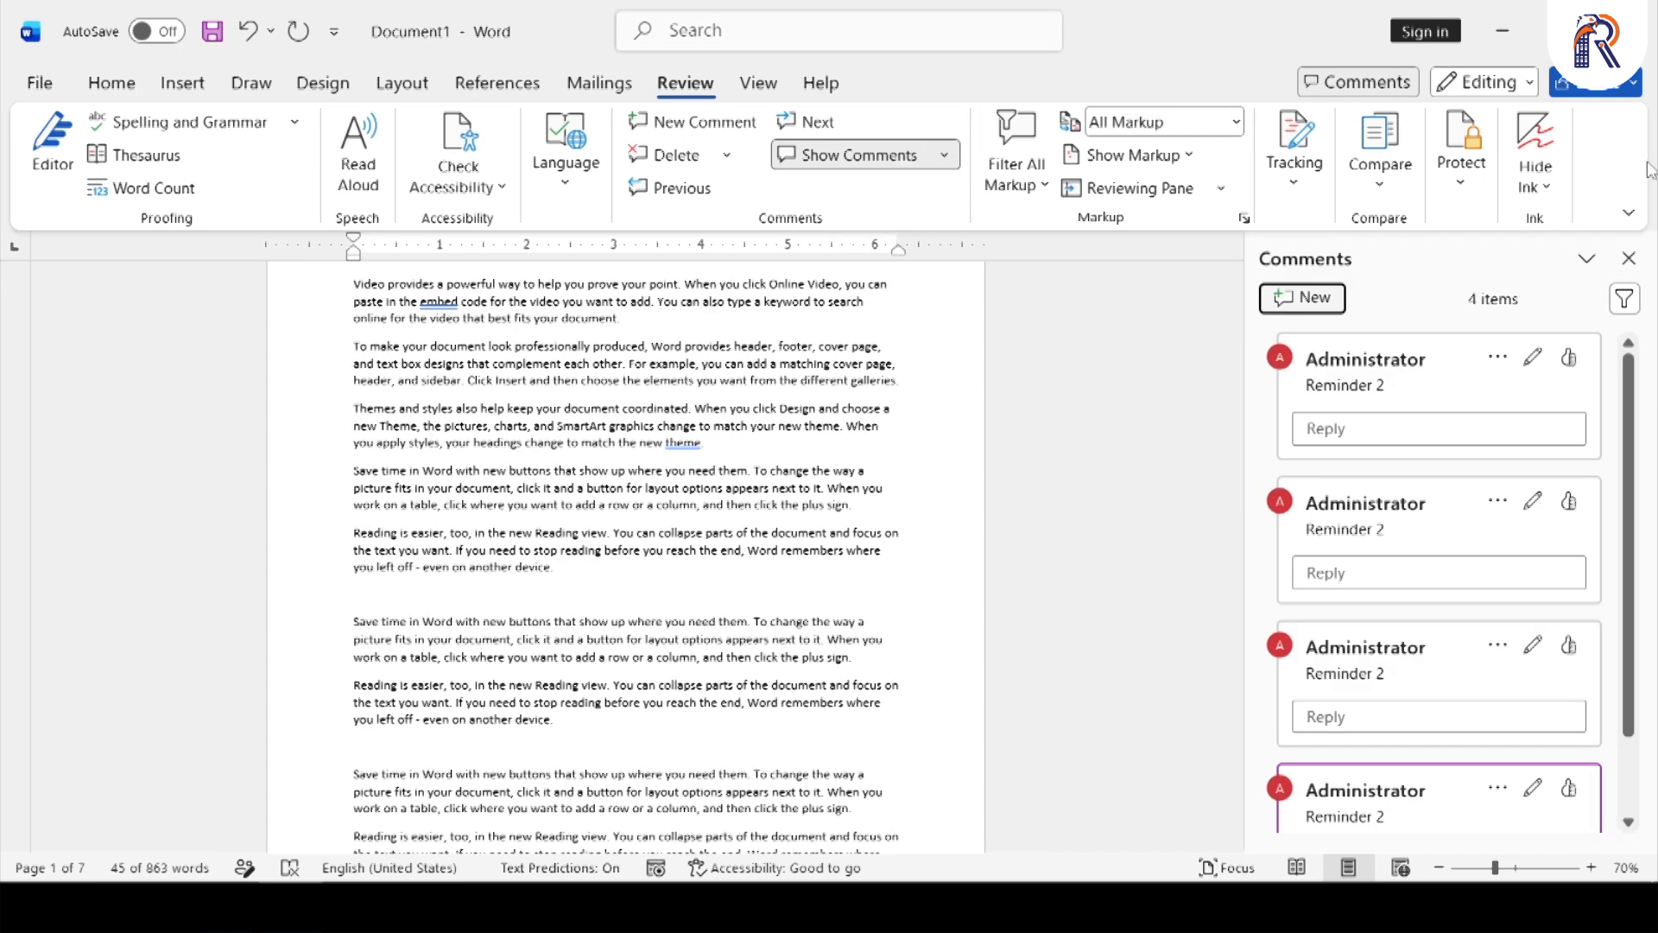
pyautogui.scroll(-2, 1461, 461)
pyautogui.scroll(2, 1461, 462)
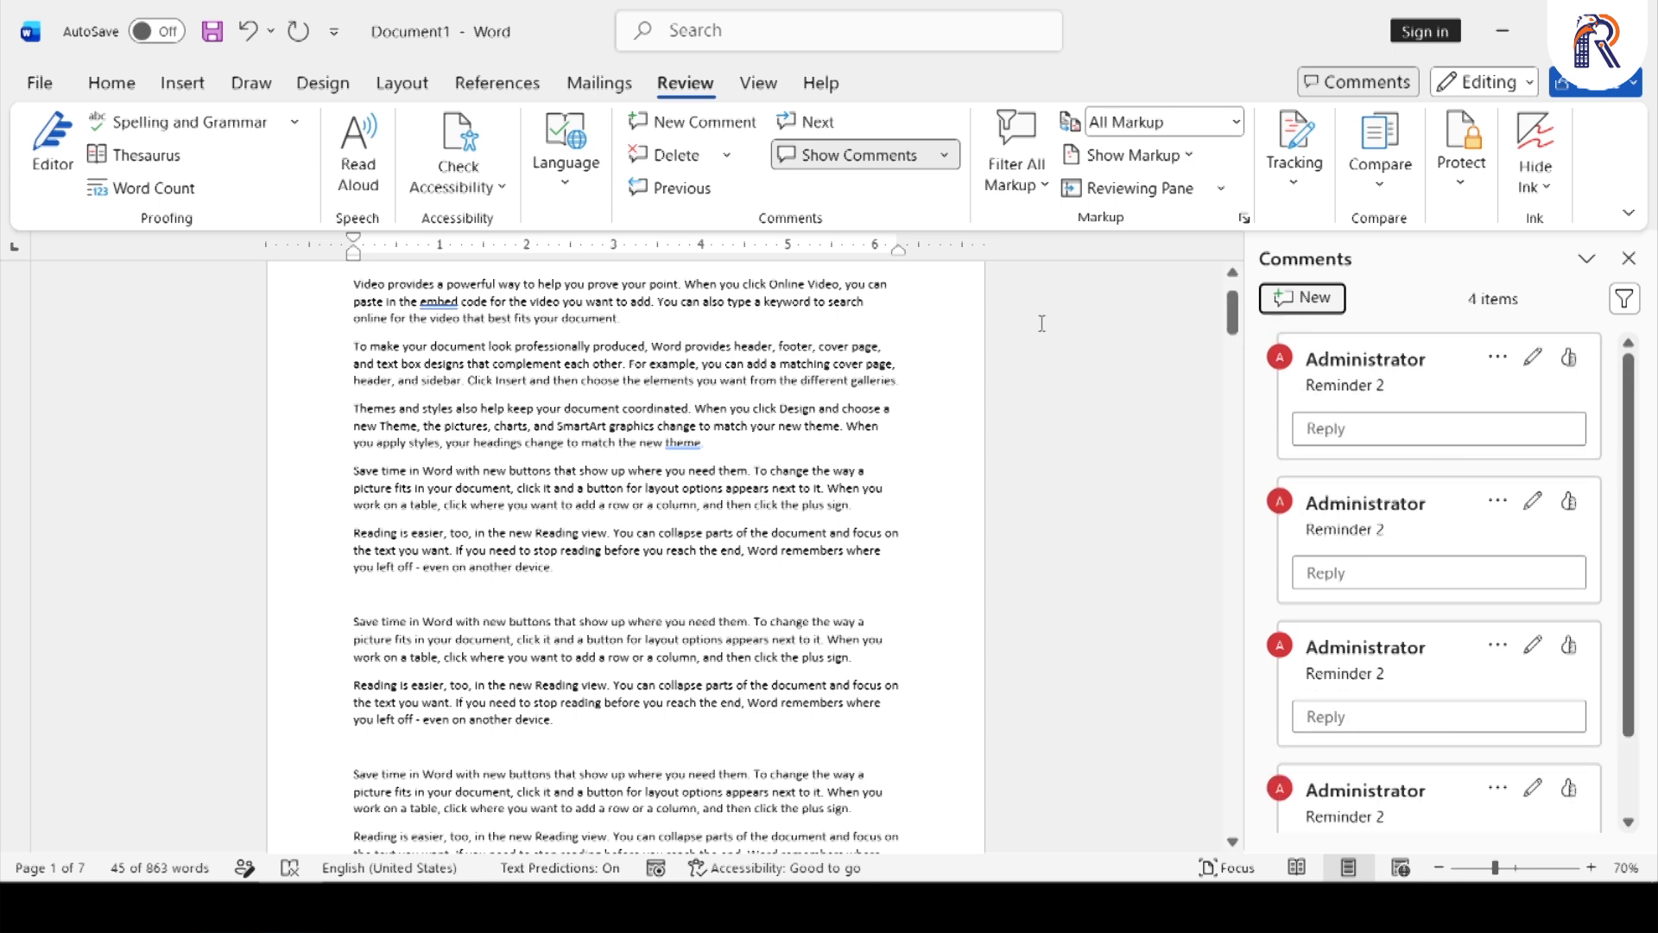